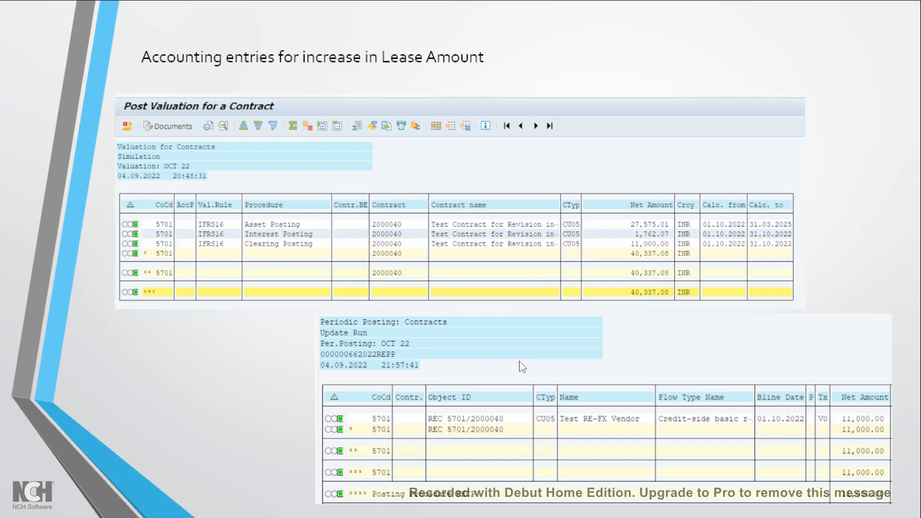
- End the slide show, switch to the SAP contract session and start a new Lease-In Lease Accounting contract in company code 5701
key(Escape)
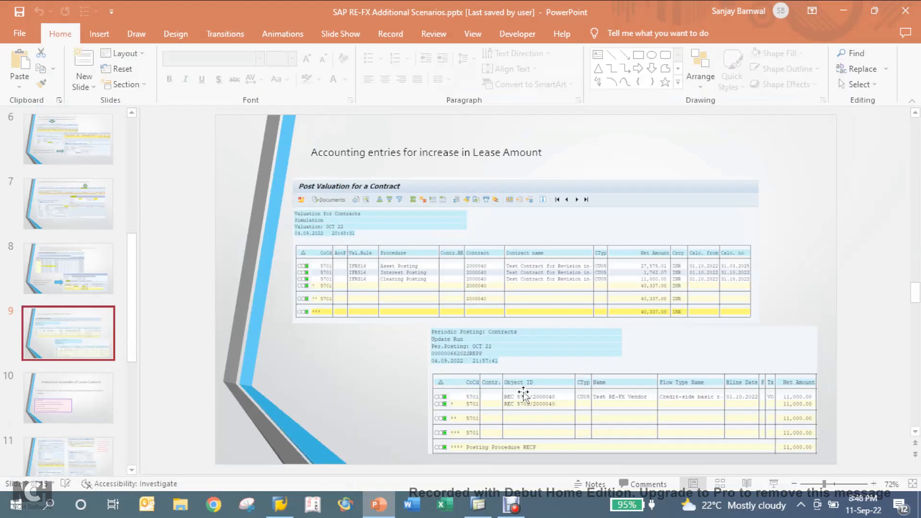
click(479, 501)
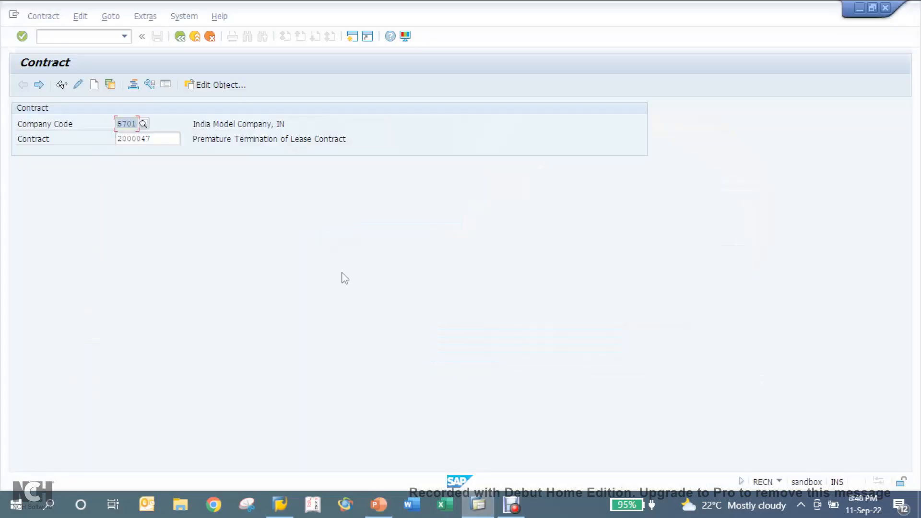
click(94, 84)
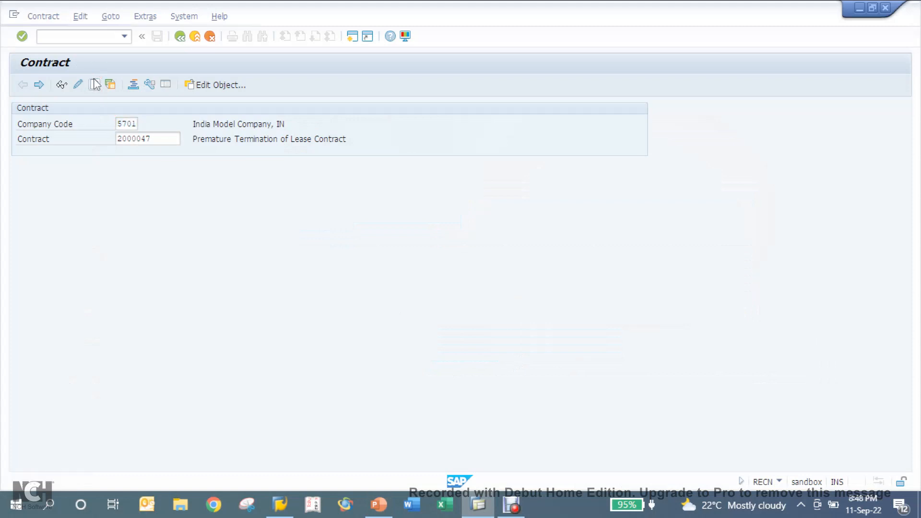
click(366, 214)
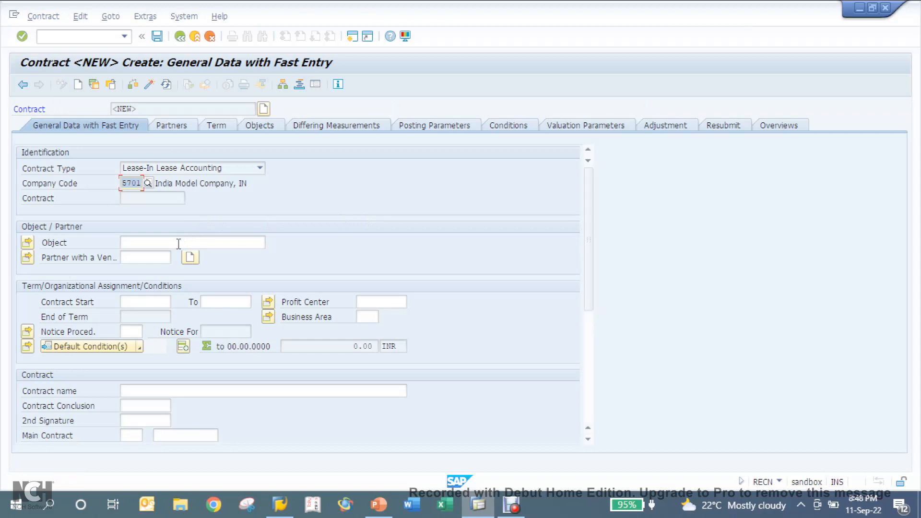
- Enter the vendor partner number and set the contract term from 01.04.2022 to 31.03.2025
click(157, 259)
text(105)
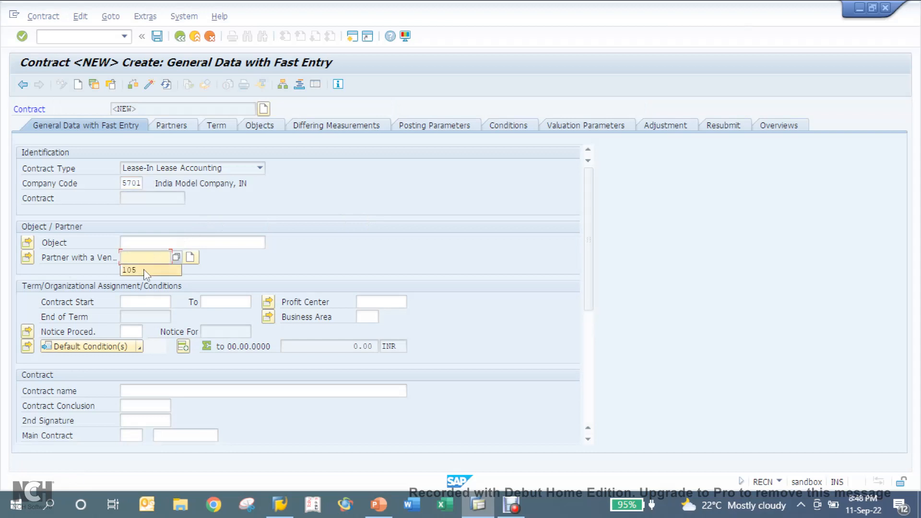
click(141, 301)
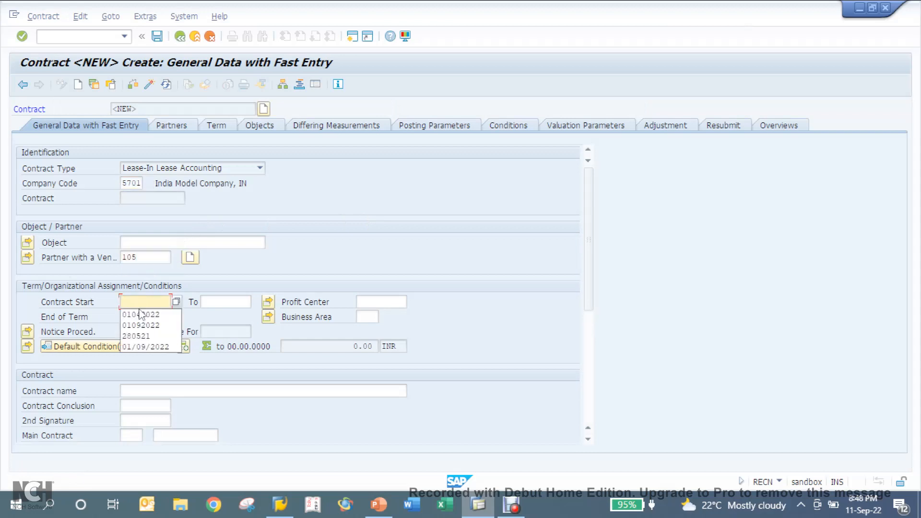
click(140, 315)
key(Tab)
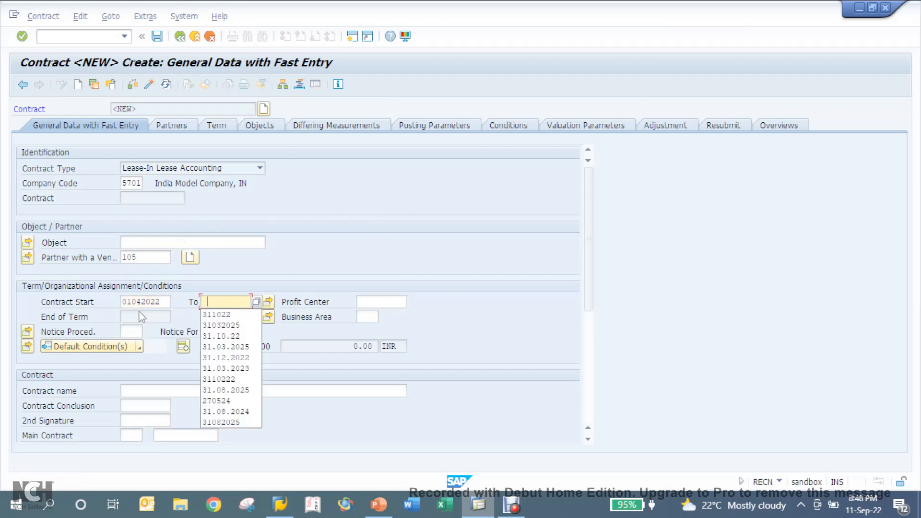
click(204, 326)
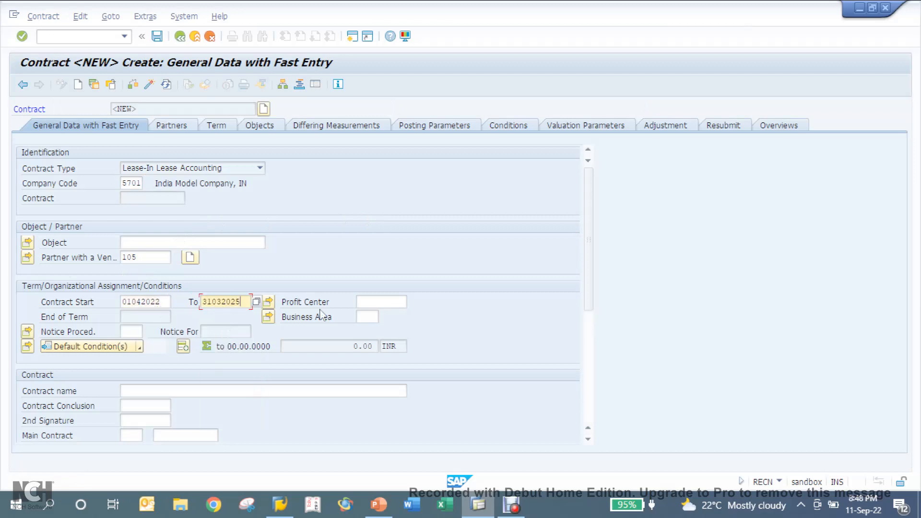
- Assign profit center 70100101 and business area 0001 to the contract
click(391, 302)
key(space)
key(Down)
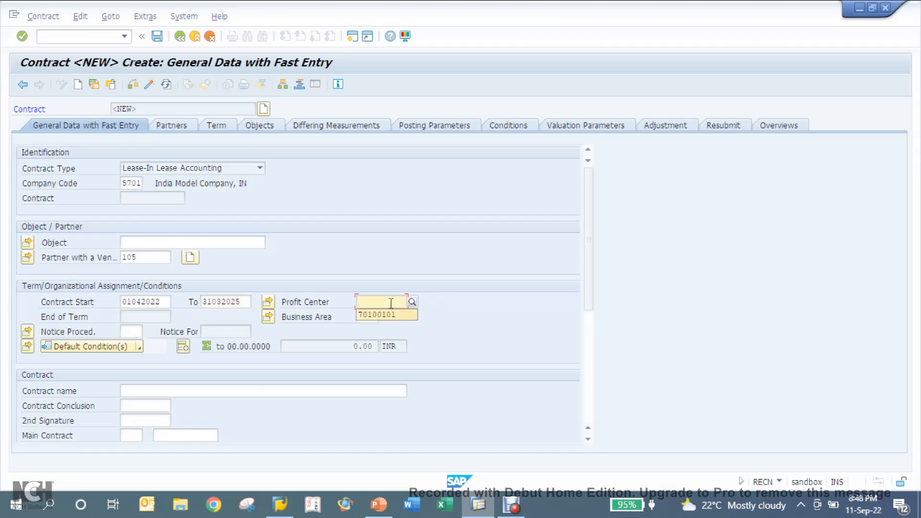
key(Return)
key(Tab)
key(space)
key(Down)
key(Return)
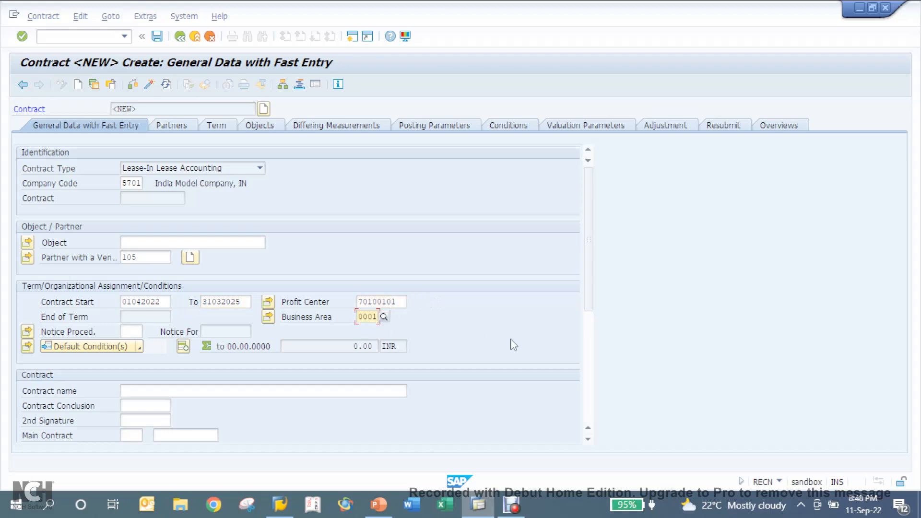
- Name the contract "Test - Revision in Lease Condition", copy that name, and set the valuation relevance to Finance Lease Relevant
scroll(514, 345, down, 5)
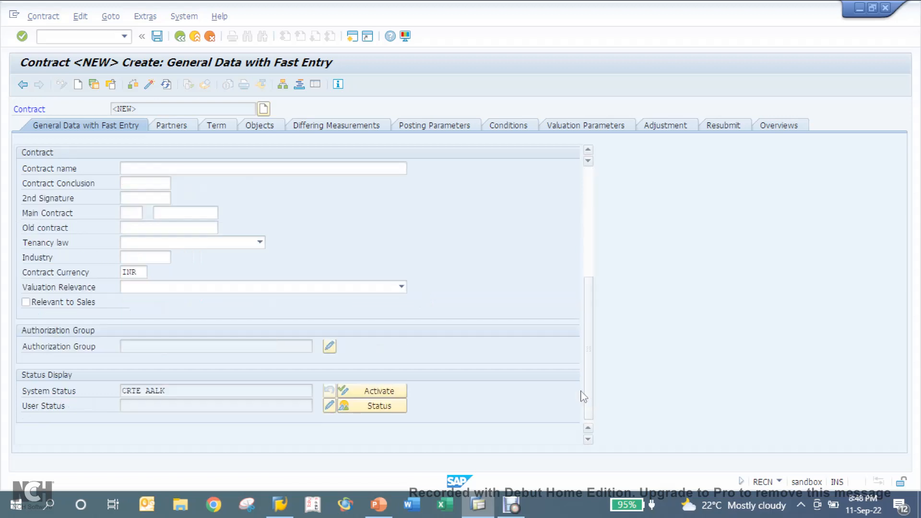
click(167, 173)
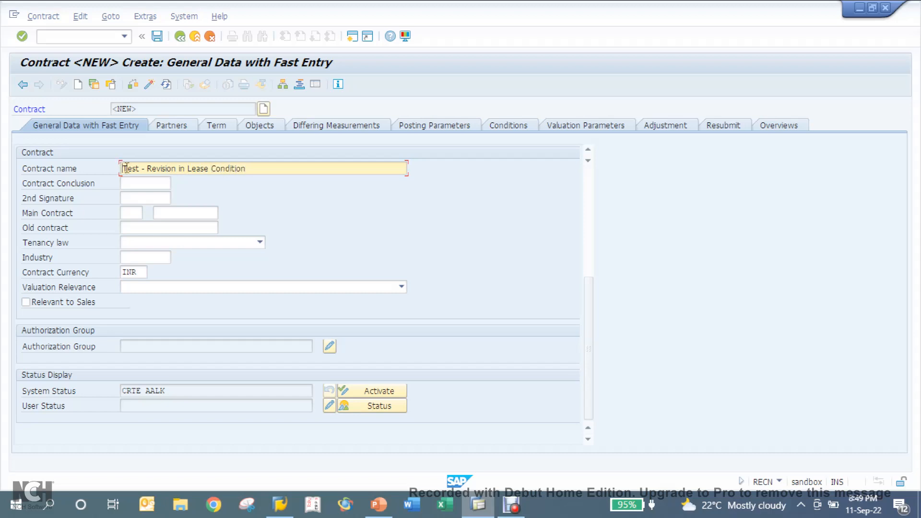
drag(126, 168, 263, 162)
key(ctrl+c)
click(263, 162)
click(214, 287)
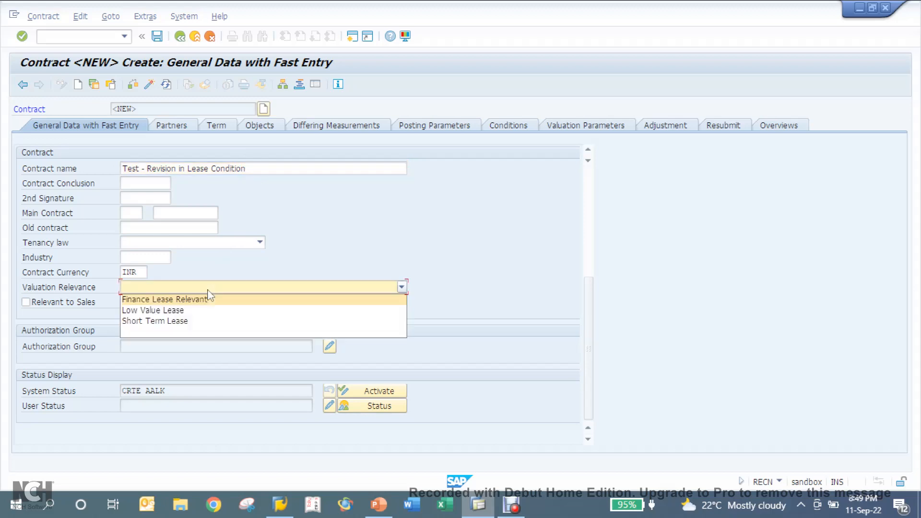
click(209, 298)
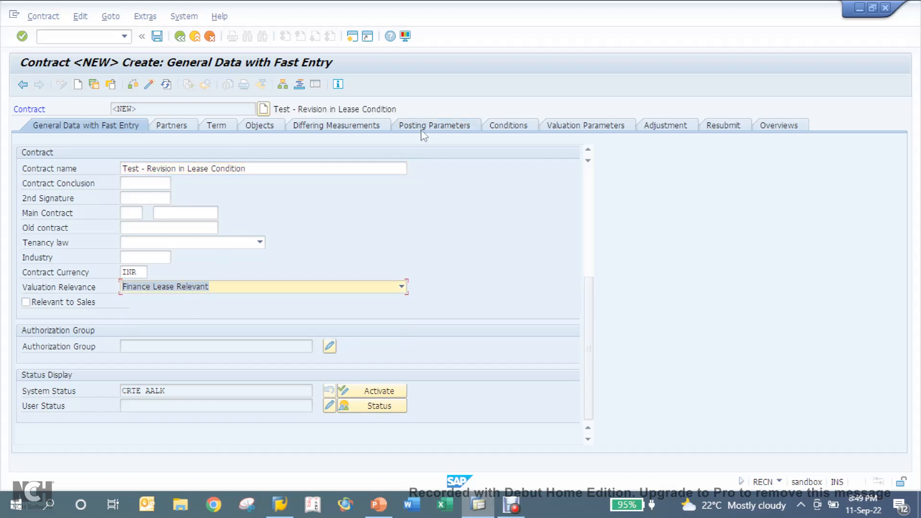
- Add a J4 contract object to the contract and paste "Test - Revision in Lease Condition" as its name
click(276, 126)
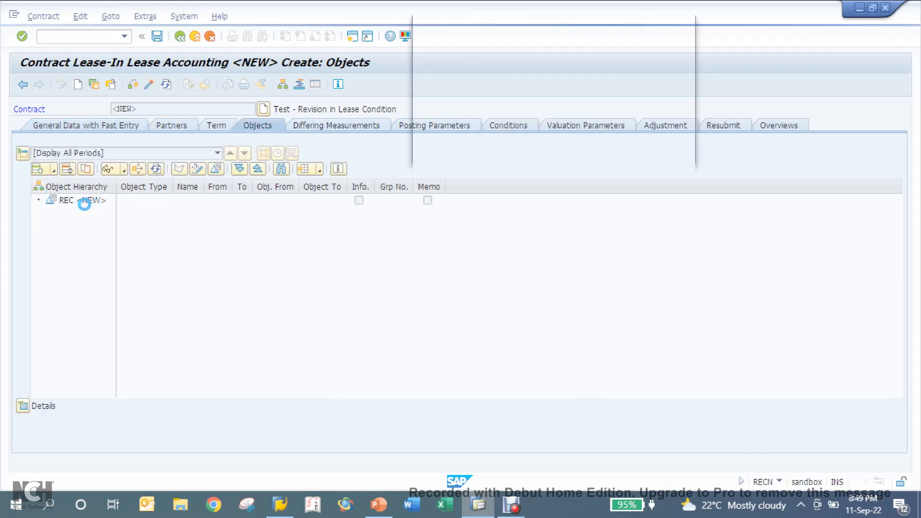
double_click(475, 126)
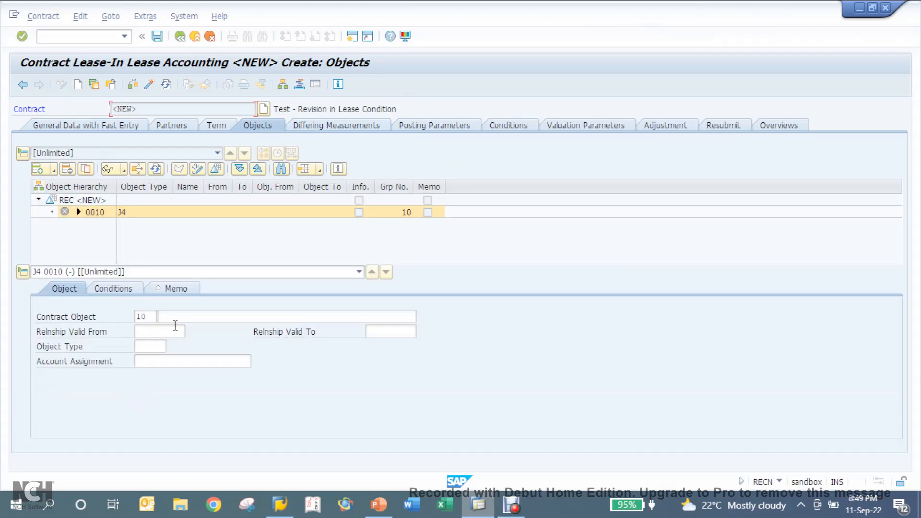
click(175, 327)
click(182, 315)
key(ctrl+v)
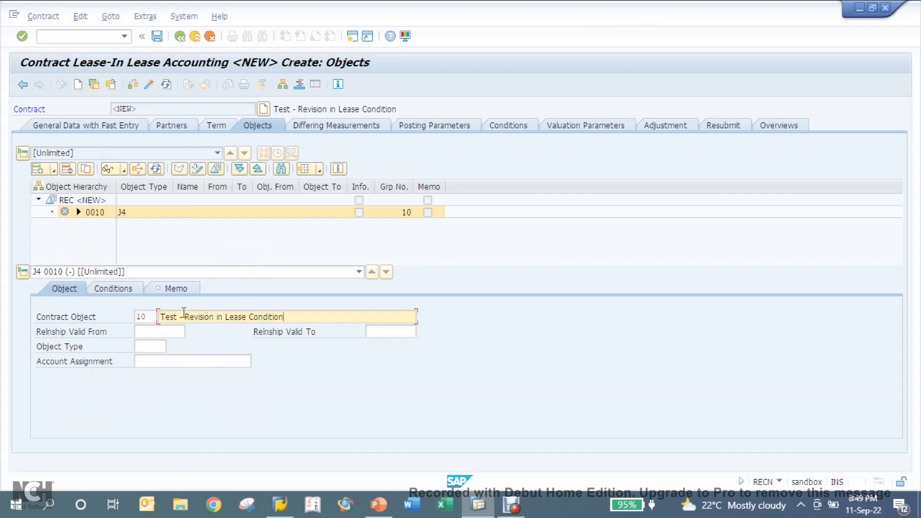
- Set the contract object's type to J4 and its account assignment to CTR 5701/70102001
click(154, 347)
text(J4)
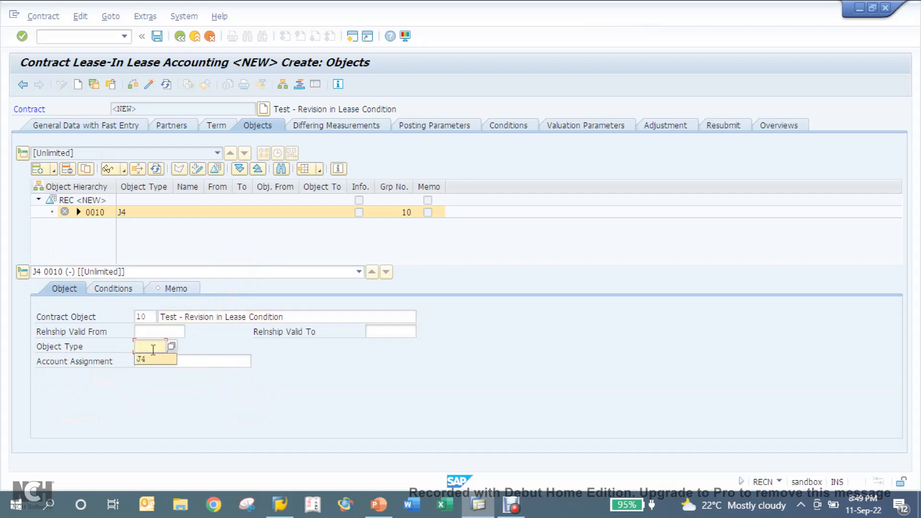
key(Return)
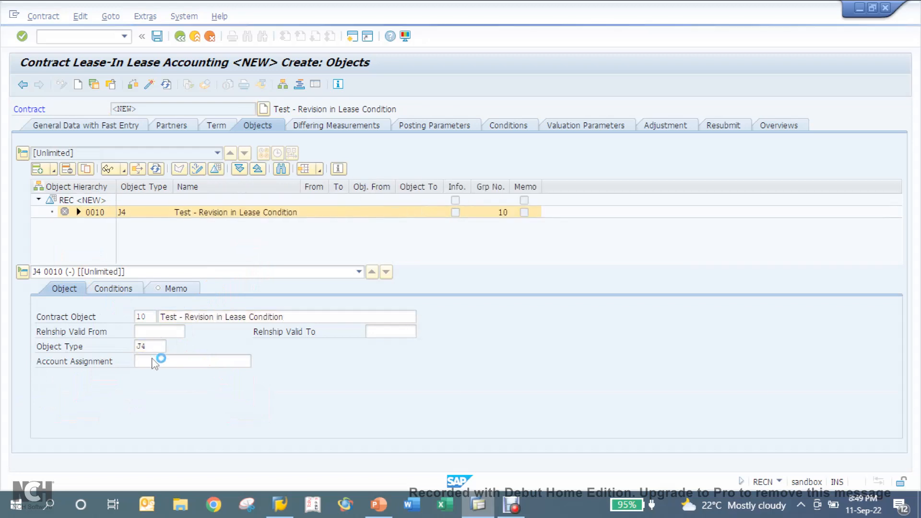
click(164, 361)
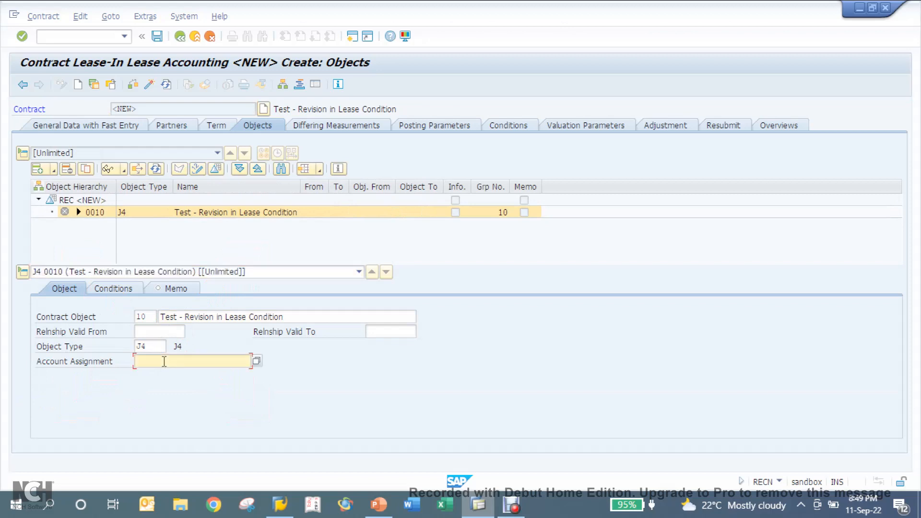
click(166, 374)
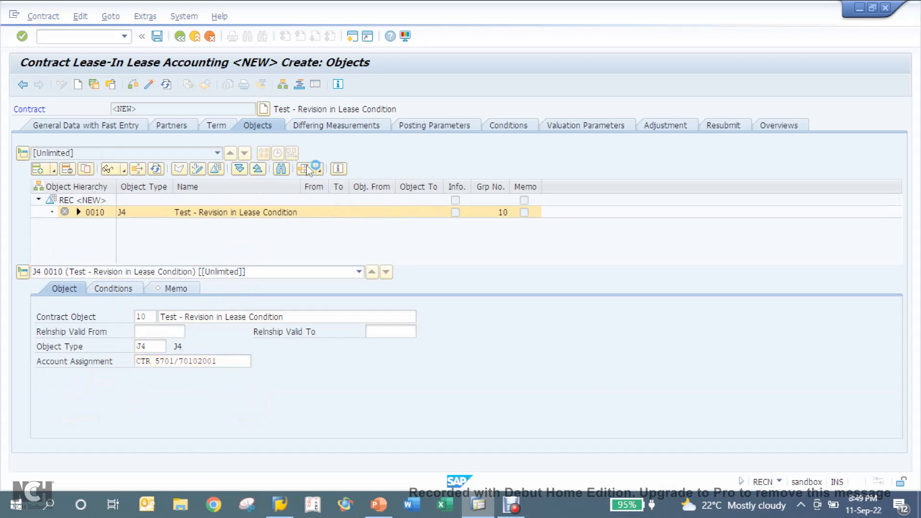
- Add a Credit side basic rent condition to the contract with a unit price of 10,000 INR
click(498, 128)
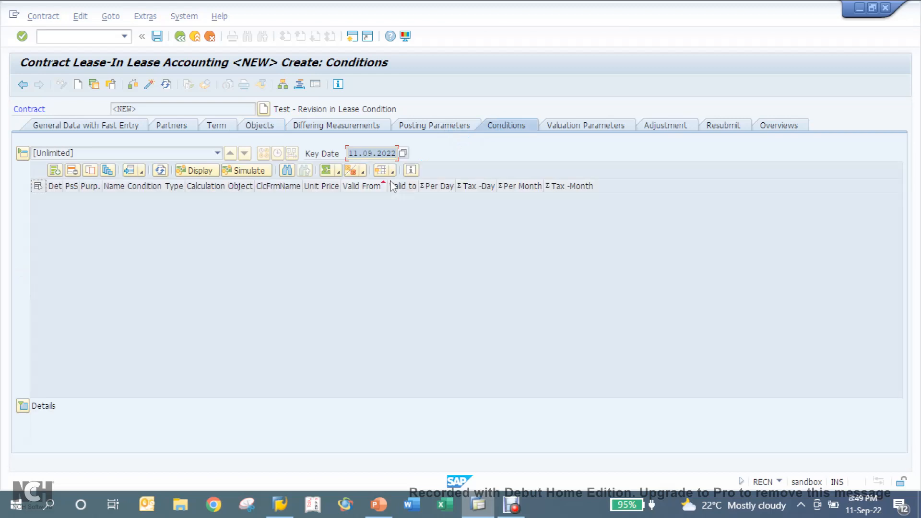
click(55, 172)
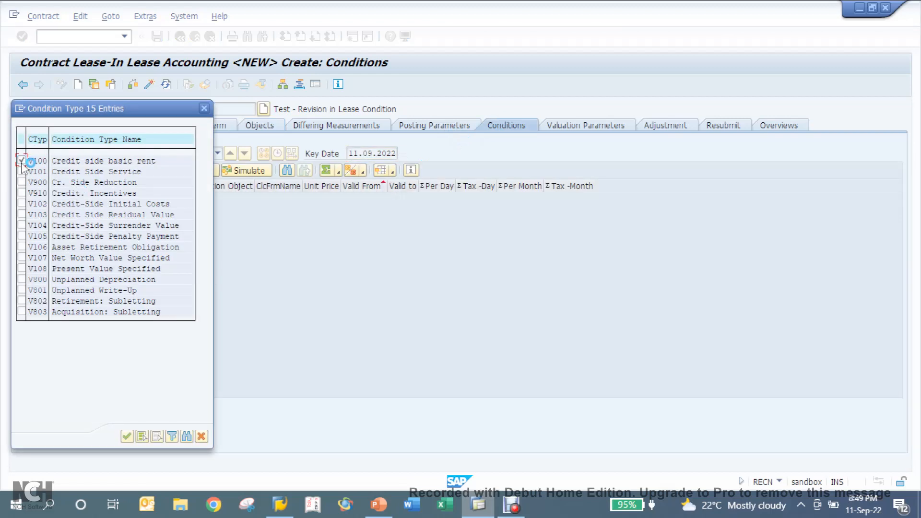
click(127, 436)
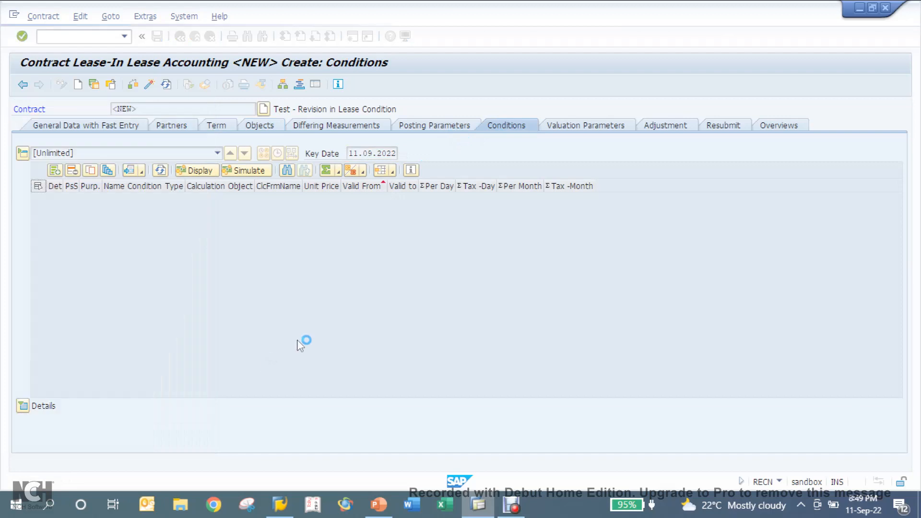
click(191, 372)
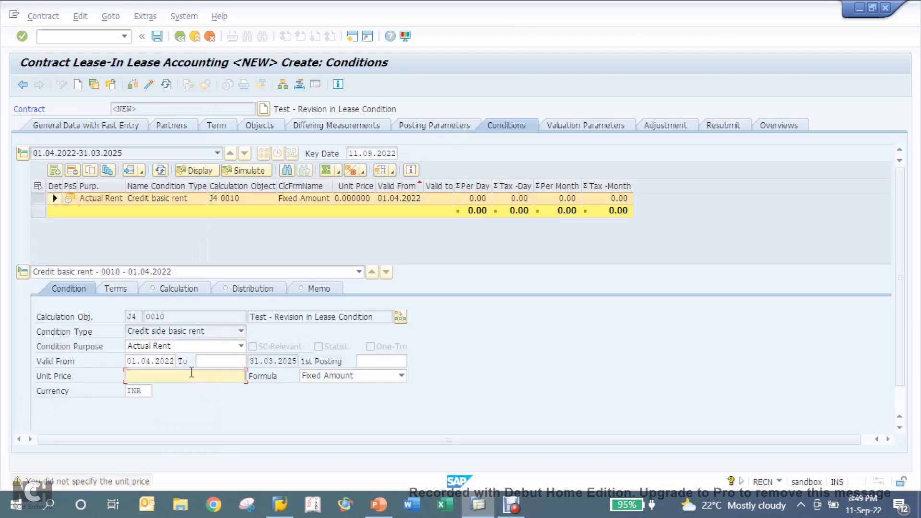
text(10,00)
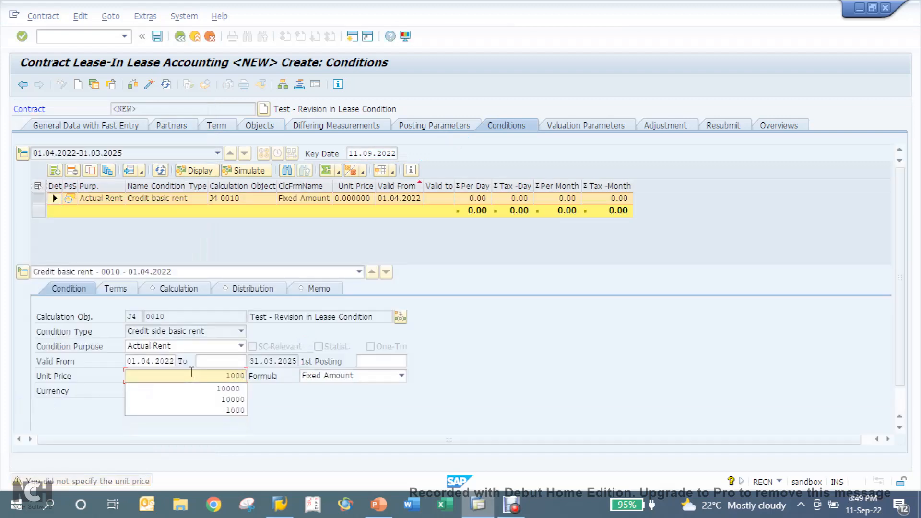
text(0)
key(Return)
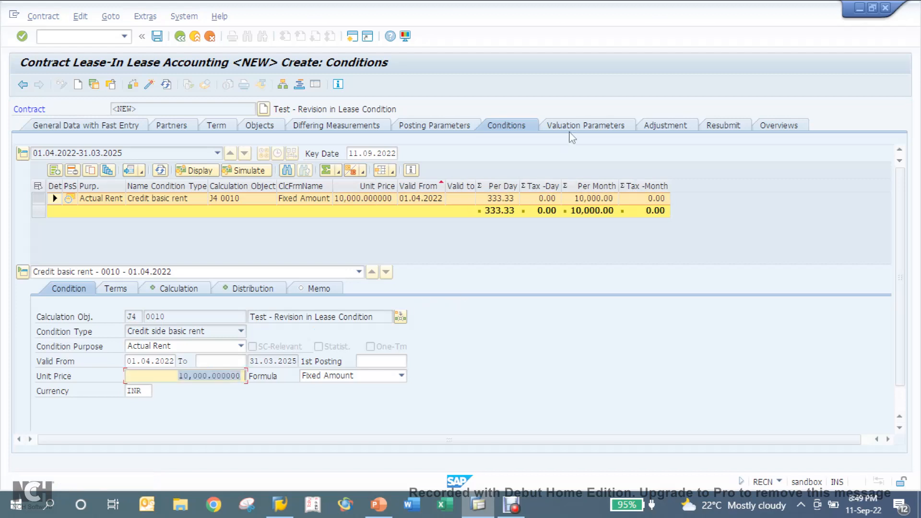
- Add an IFRS16 valuation rule for the J4 contract object and set its interest rate to 7
click(593, 126)
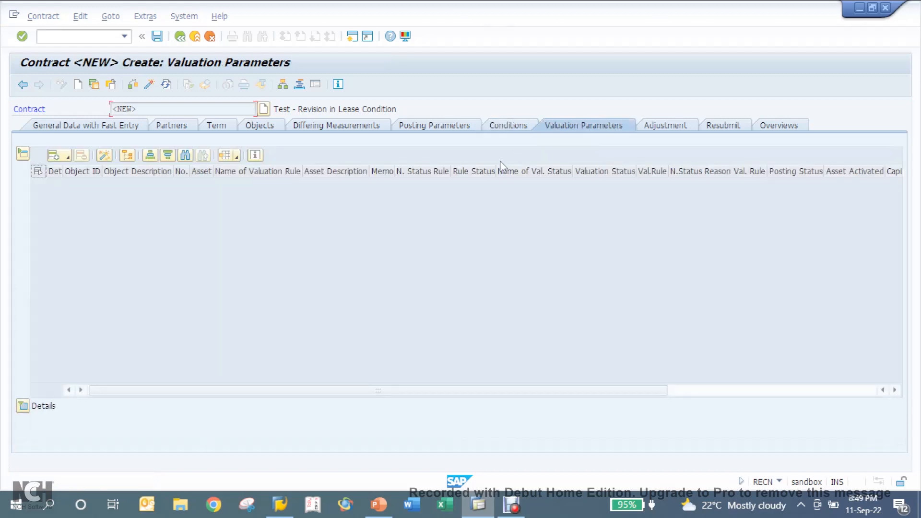
click(38, 171)
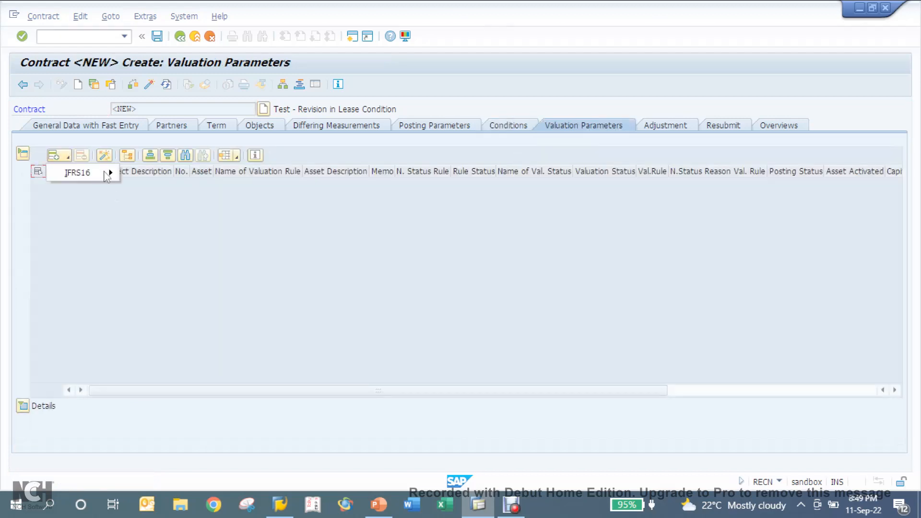
mouse_move(103, 172)
click(153, 202)
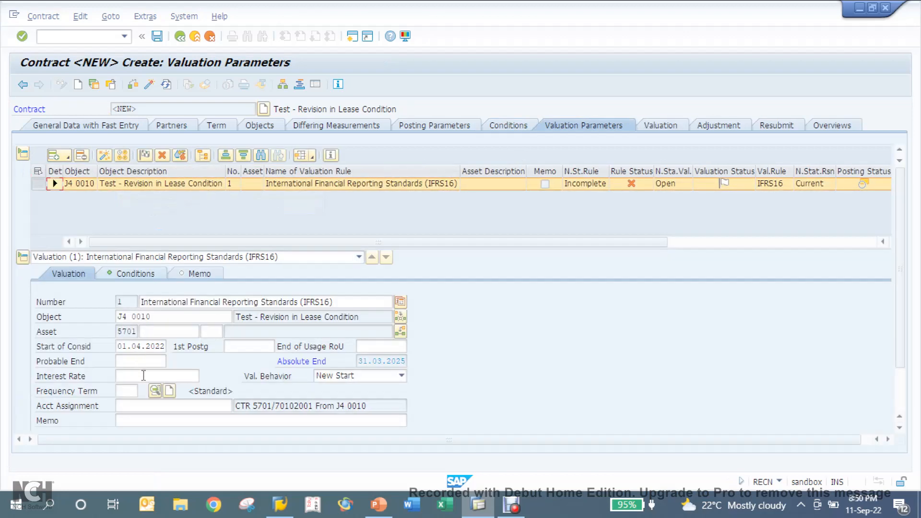
click(142, 376)
text(7)
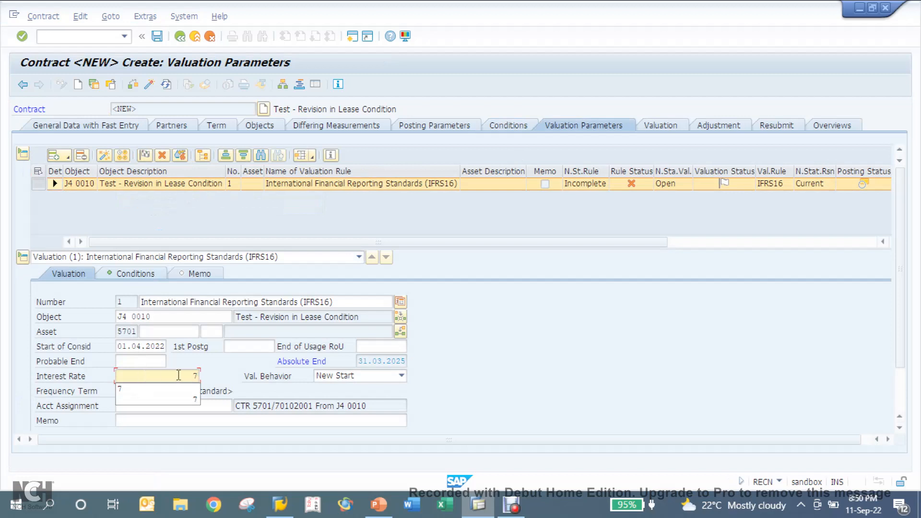
- Generate the asset for object J4 0010 in class 5701 (Lease Assets IFRS) and close the creation log
click(181, 156)
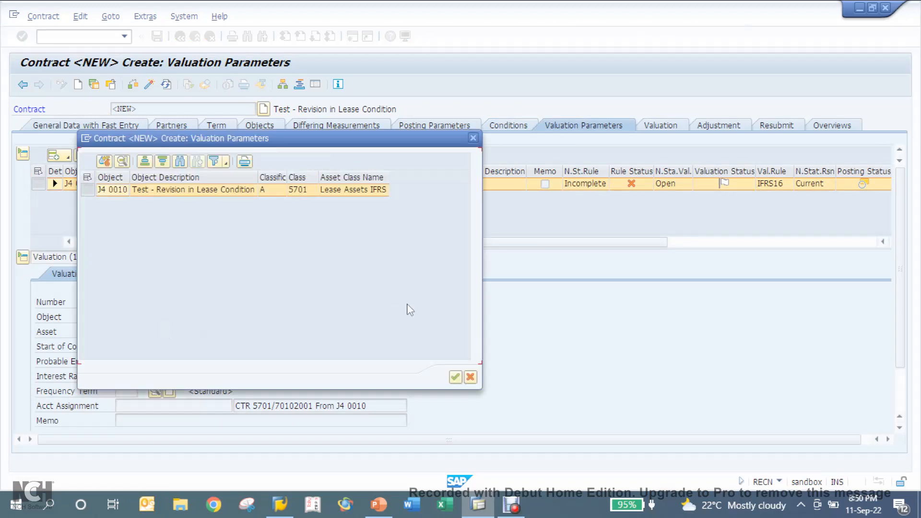
click(456, 378)
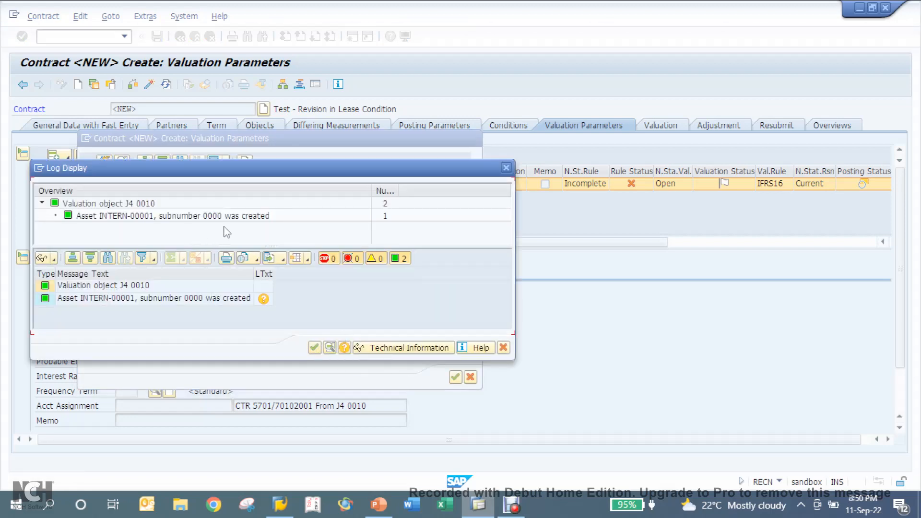
click(314, 348)
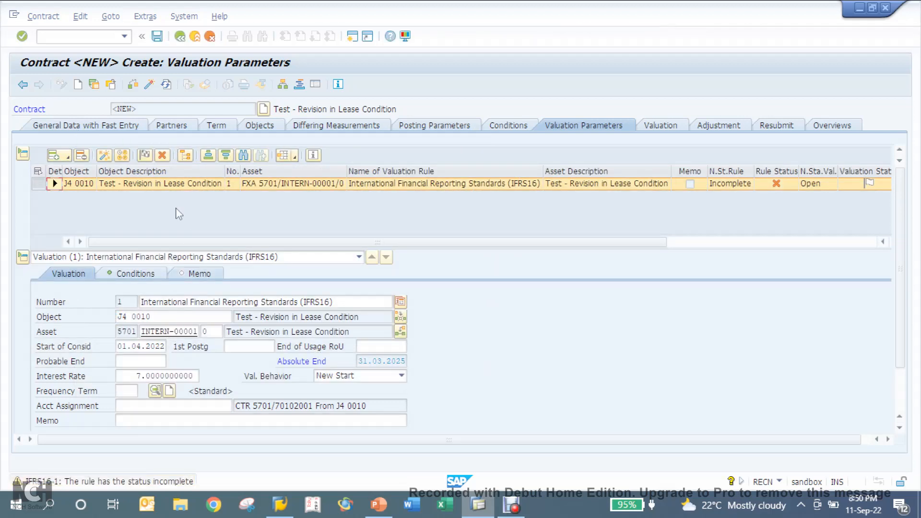
- Mark the IFRS16 valuation rule for object J4 0010 as complete and save the new contract
click(146, 157)
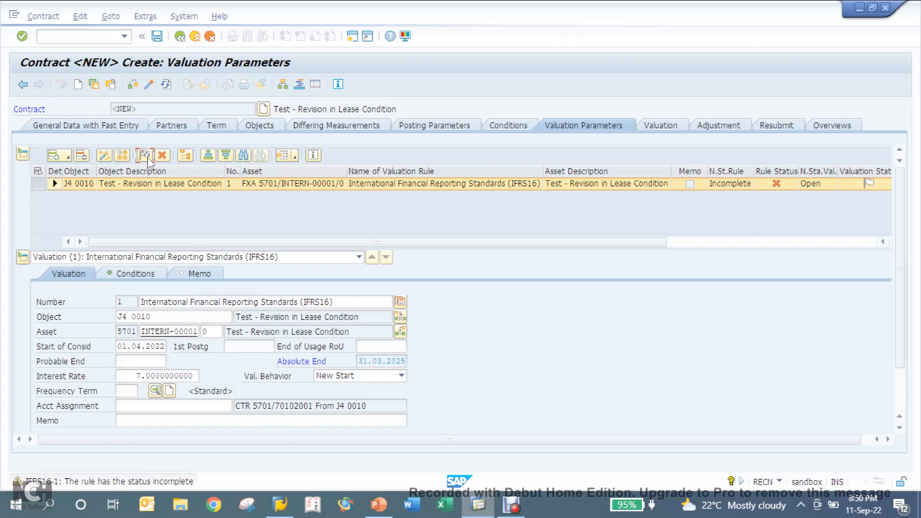
click(158, 37)
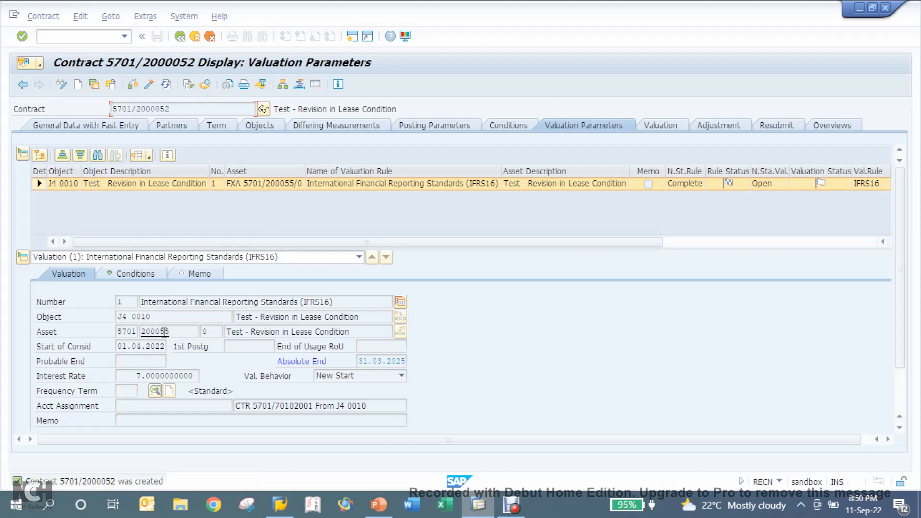
- Simulate the contract's IFRS16 valuation and review the credit basic rent schedule down to its totals
click(655, 127)
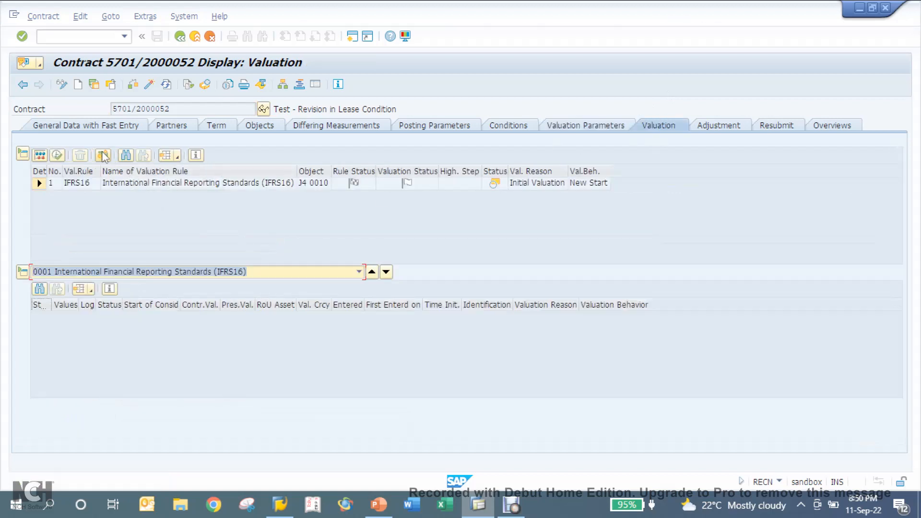
click(102, 155)
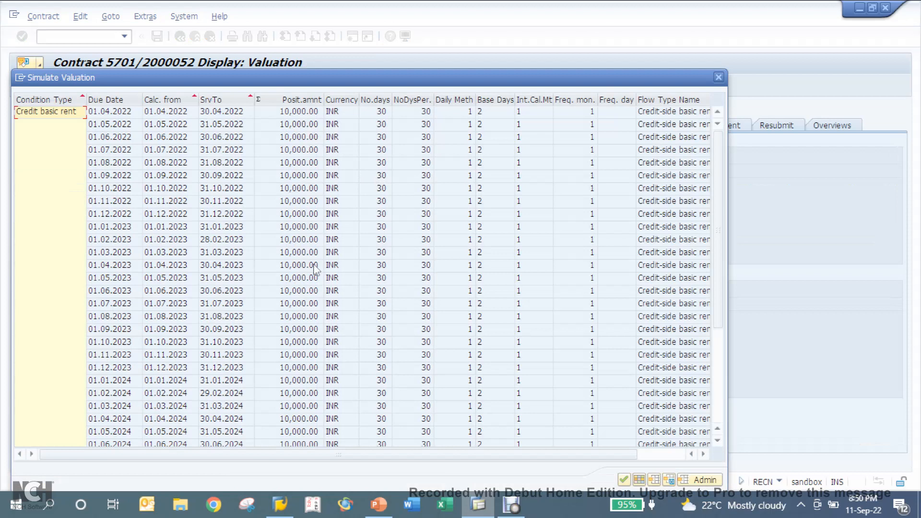
scroll(706, 401, down, 4)
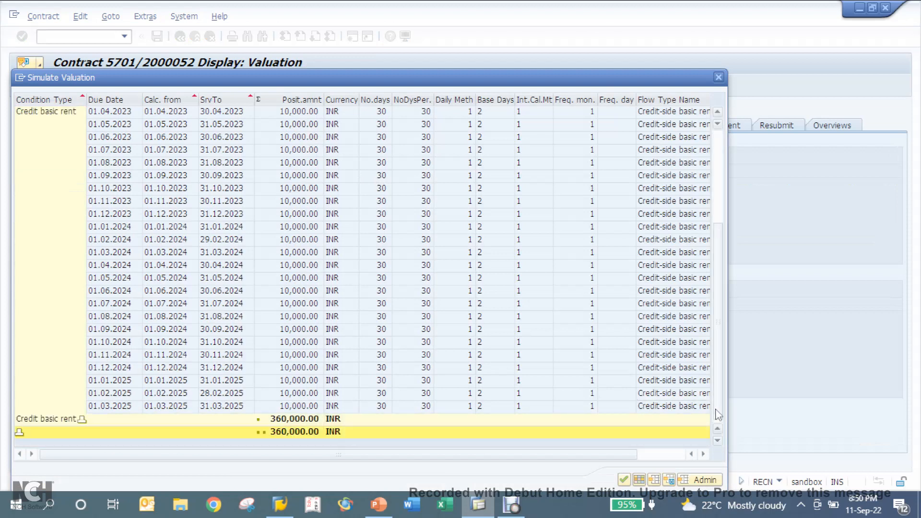
click(292, 408)
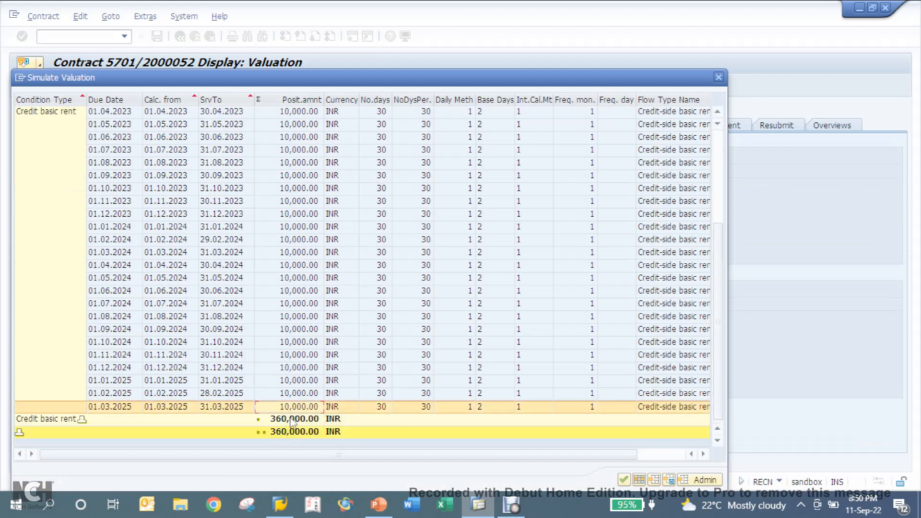
click(291, 421)
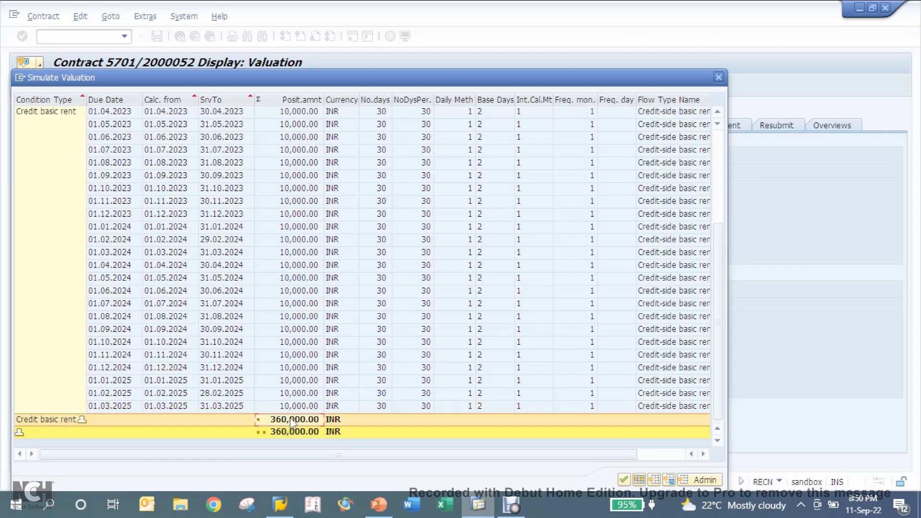
click(715, 82)
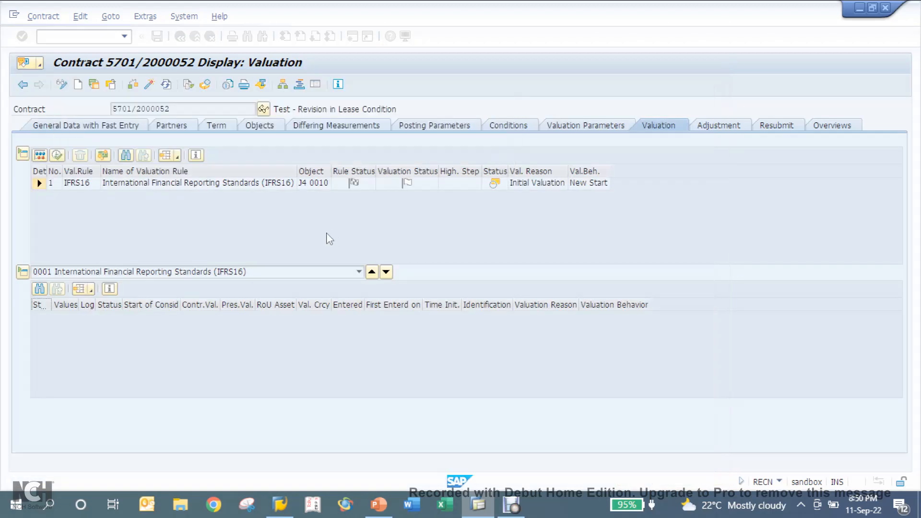
- Perform the IFRS16 valuation with the default identification and title, and save the valuation result
click(57, 155)
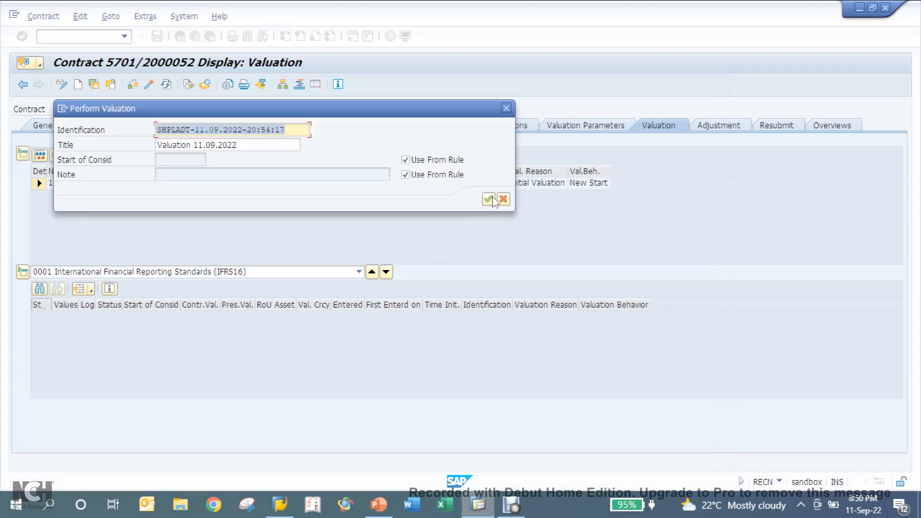
click(488, 199)
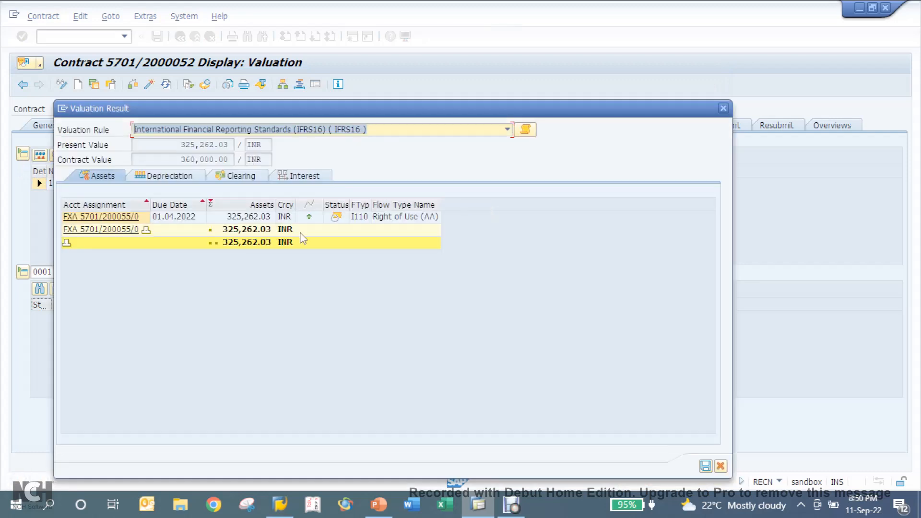
click(236, 217)
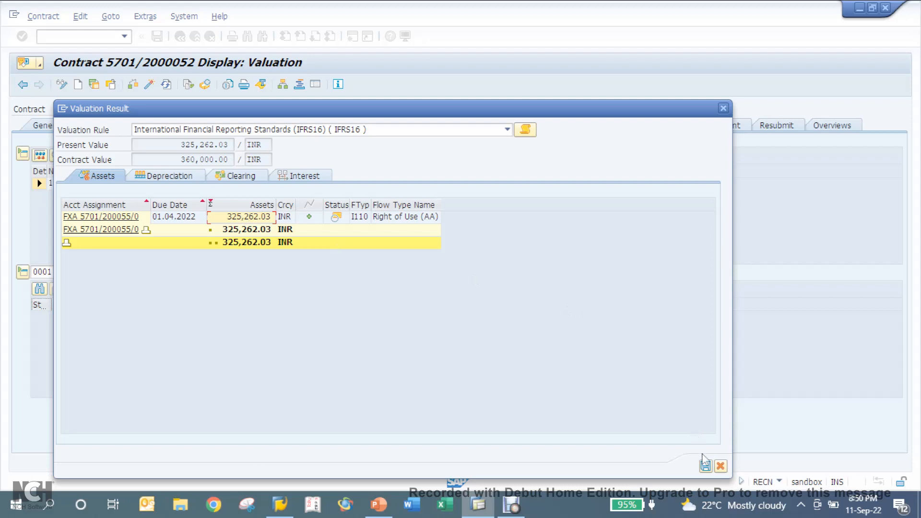
click(705, 466)
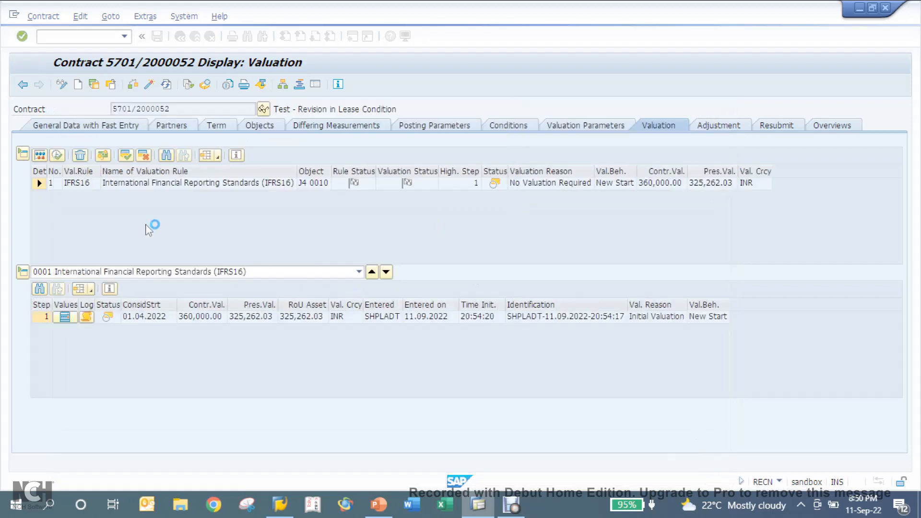
- Start posting the contract valuation and set the due date to 30.09.2022
click(125, 155)
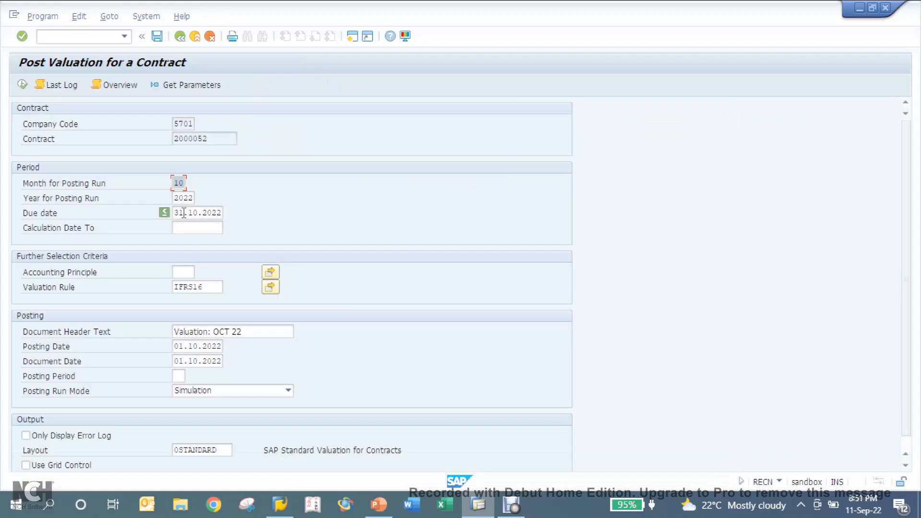
key(Tab)
key(Tab)
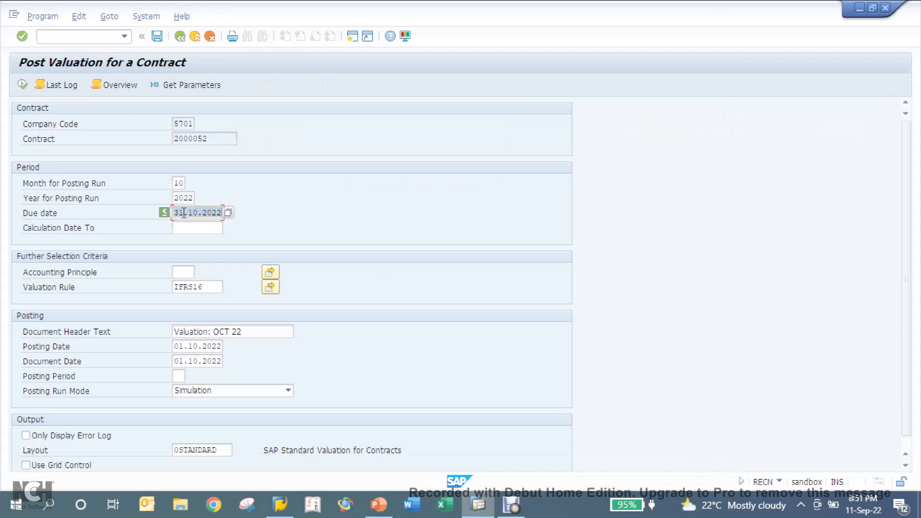
key(BackSpace)
key(Down)
key(Tab)
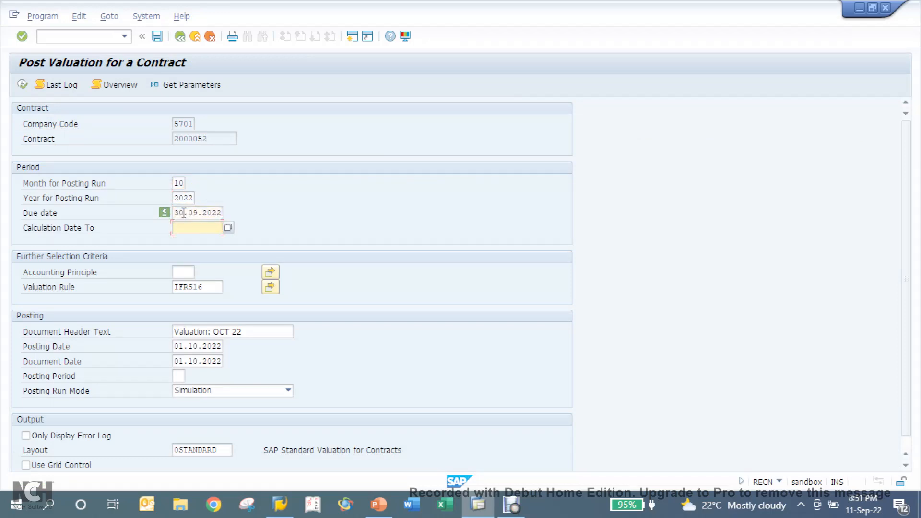
- Set the document header text to "Valuation: Sept 22" and both the posting and document dates to 01.09.2022
key(Tab)
key(Tab)
key(Tab)
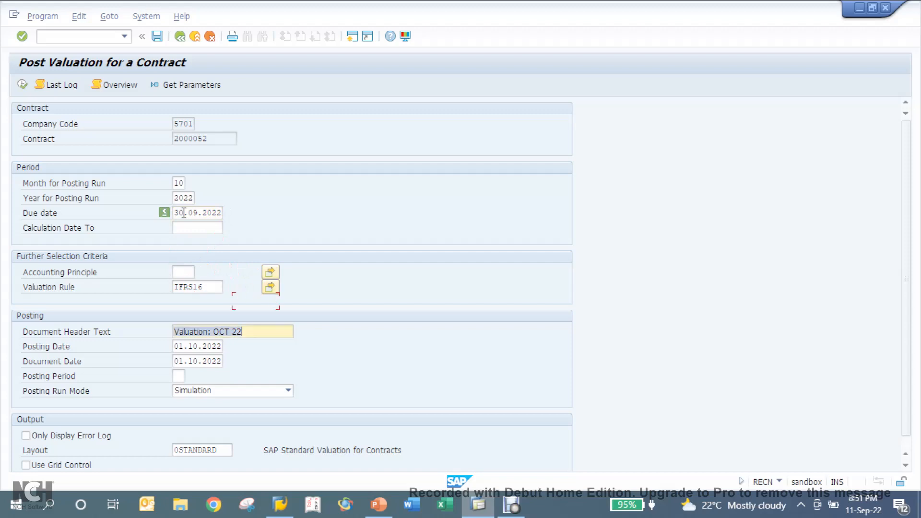
key(BackSpace)
key(Down)
key(Tab)
key(BackSpace)
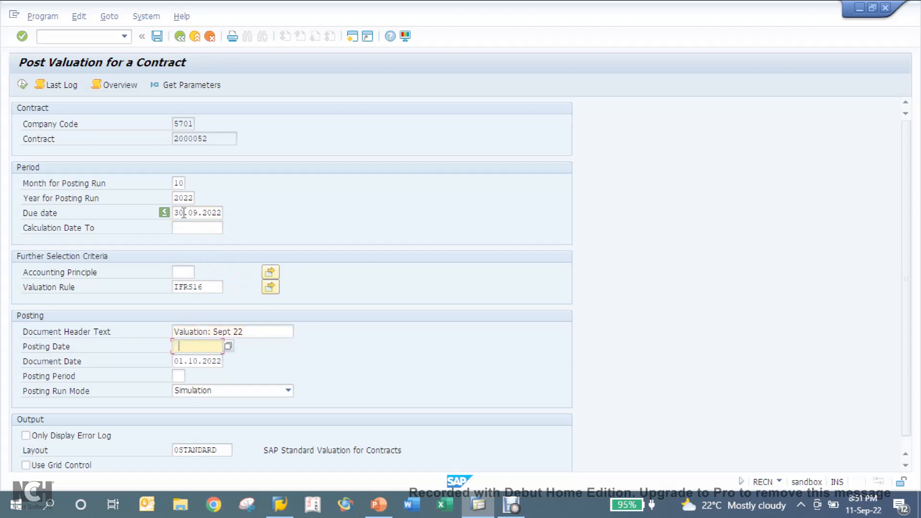
key(Down)
key(Tab)
key(BackSpace)
key(Down)
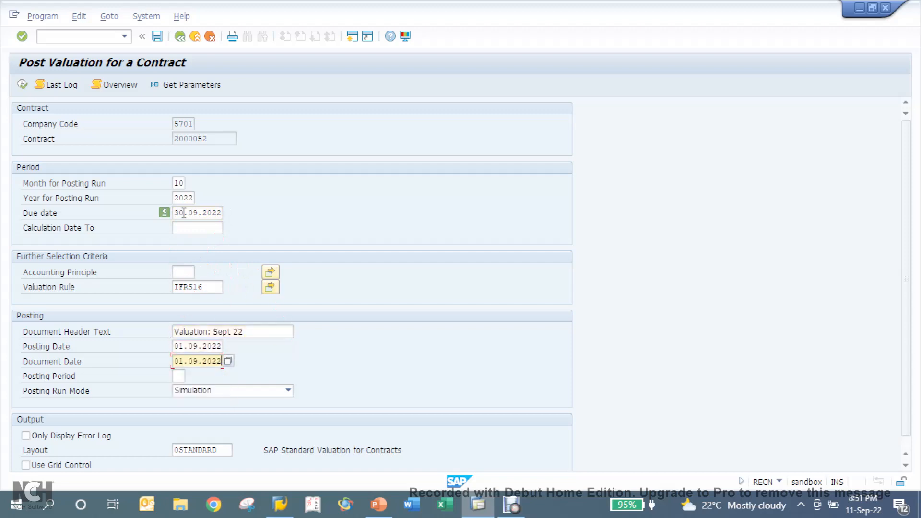
- Try to run the valuation posting in Simulation mode, and return to the contract from the posting log
click(23, 84)
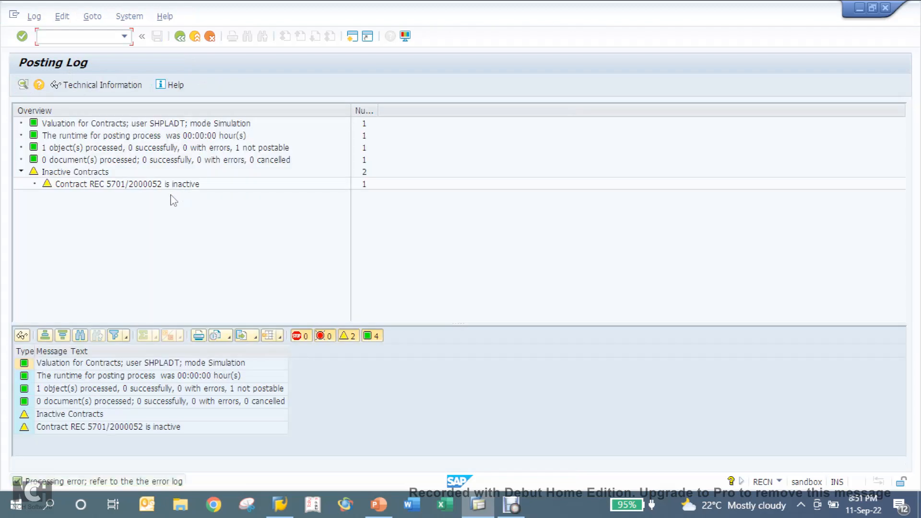
click(179, 37)
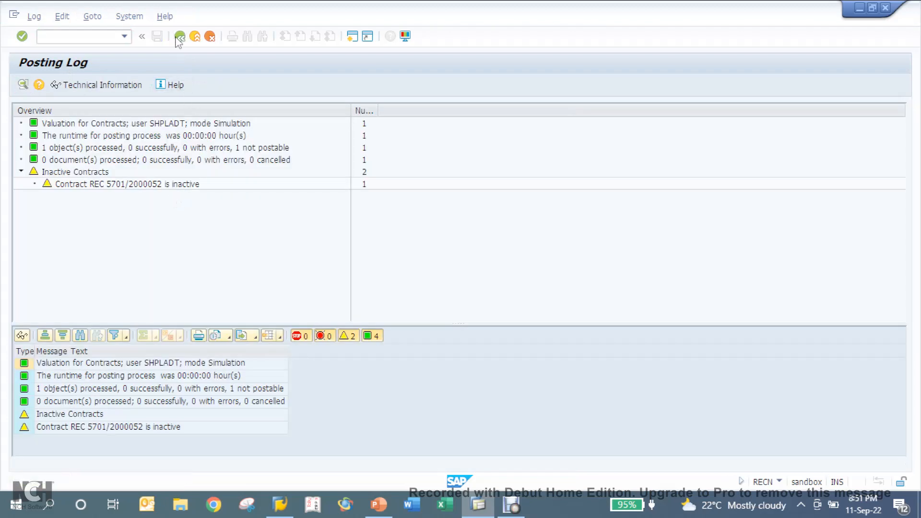
click(179, 38)
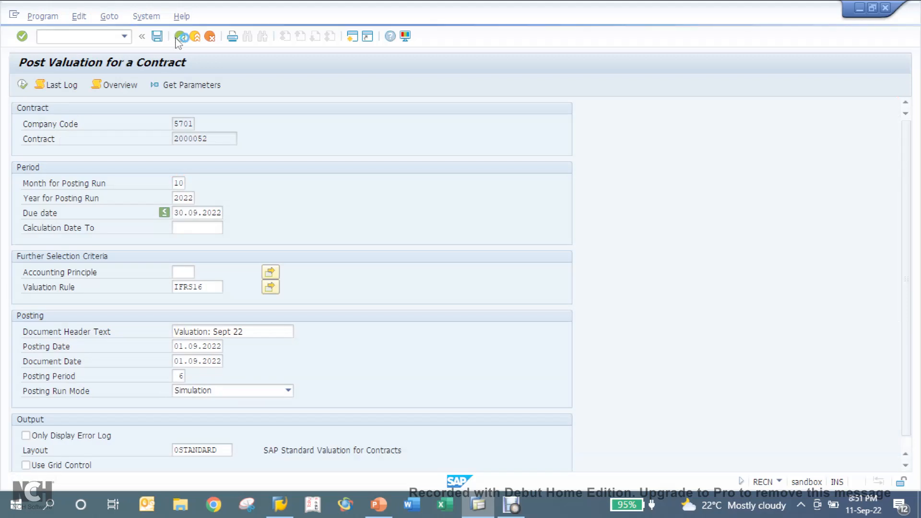
- Activate the contract
click(150, 85)
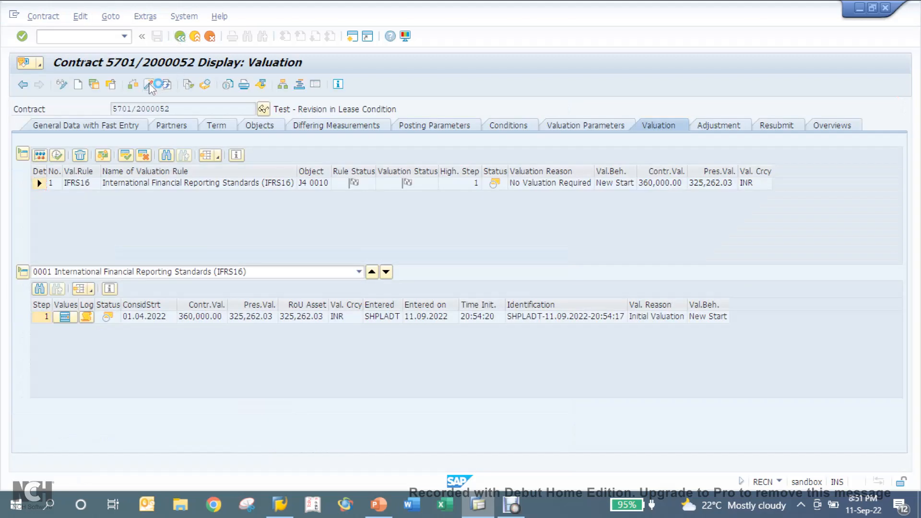
click(187, 307)
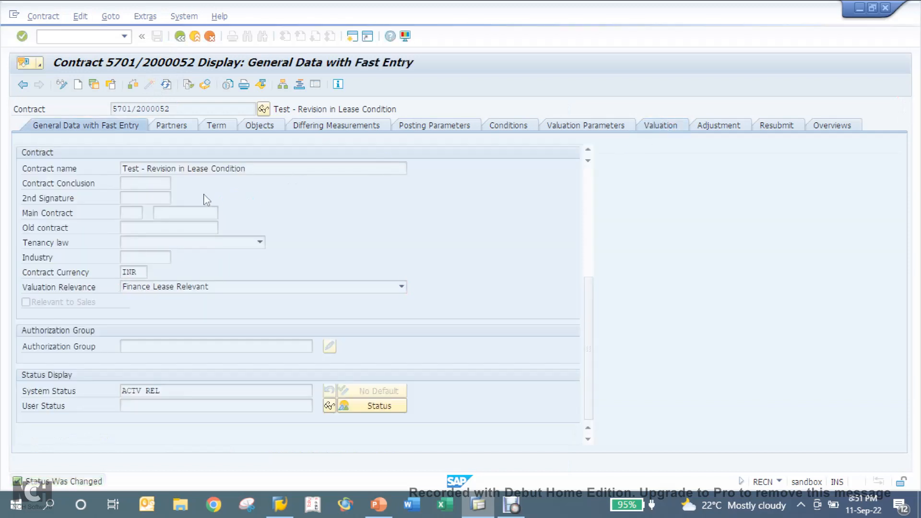
- Start the valuation posting for the active contract with due date 30.09.2022 and header text "Valuation: Sept 22"
click(126, 155)
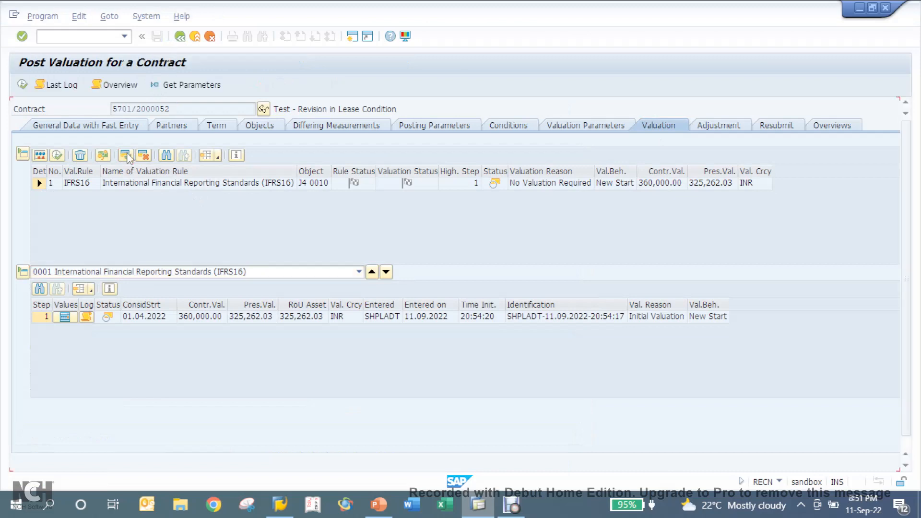
key(Tab)
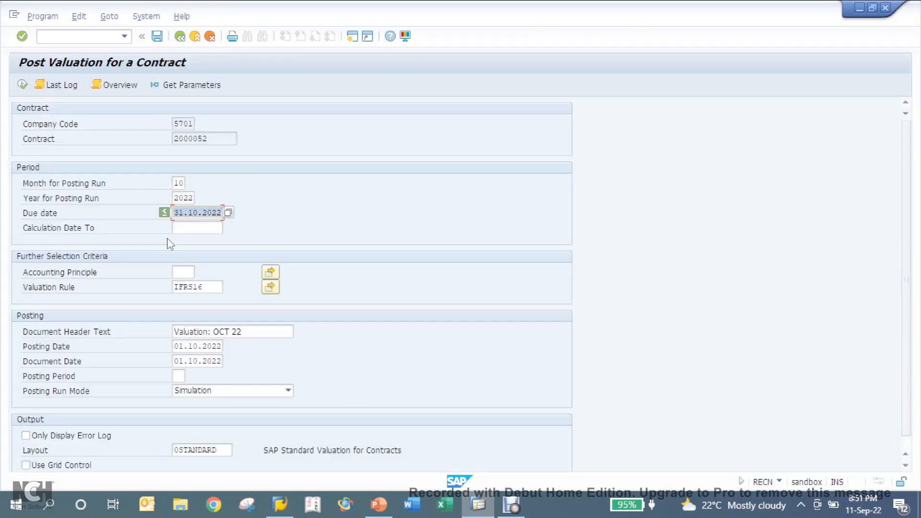
key(BackSpace)
key(Down)
key(Tab)
key(Tab)
key(Tab)
key(Tab)
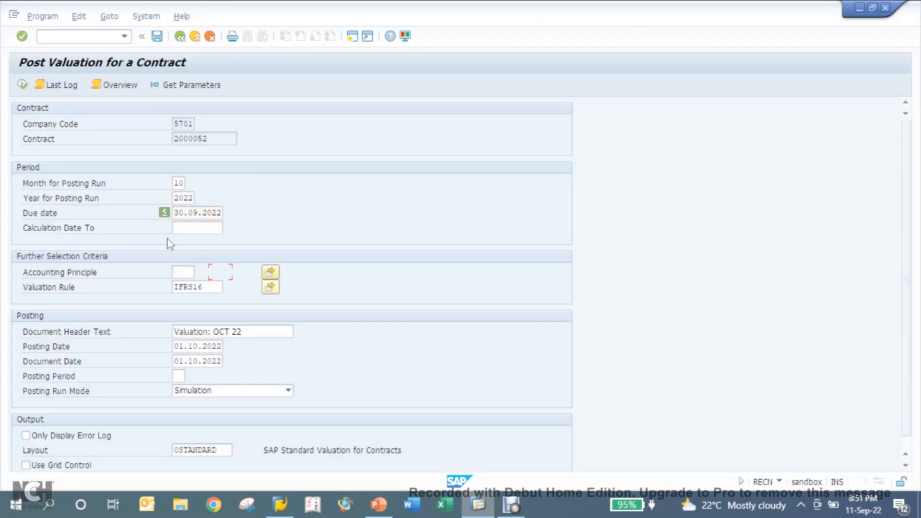
key(BackSpace)
key(Down)
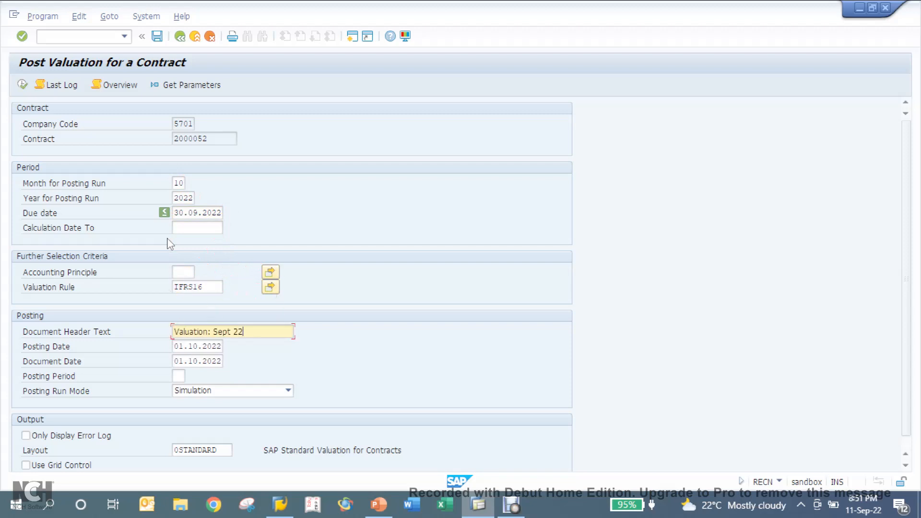
- Set the posting and document dates to 01.09.2022 and simulate the valuation posting
key(Tab)
key(BackSpace)
key(Down)
key(Tab)
key(BackSpace)
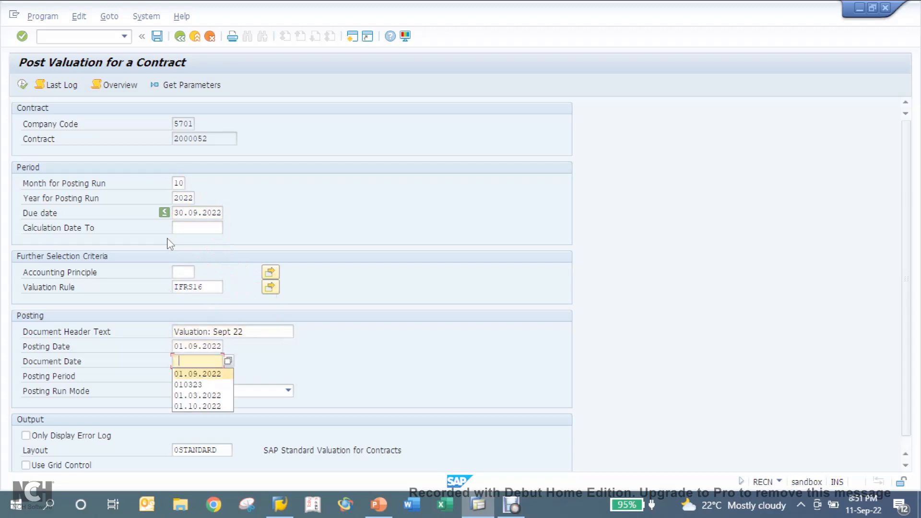
key(Down)
click(23, 86)
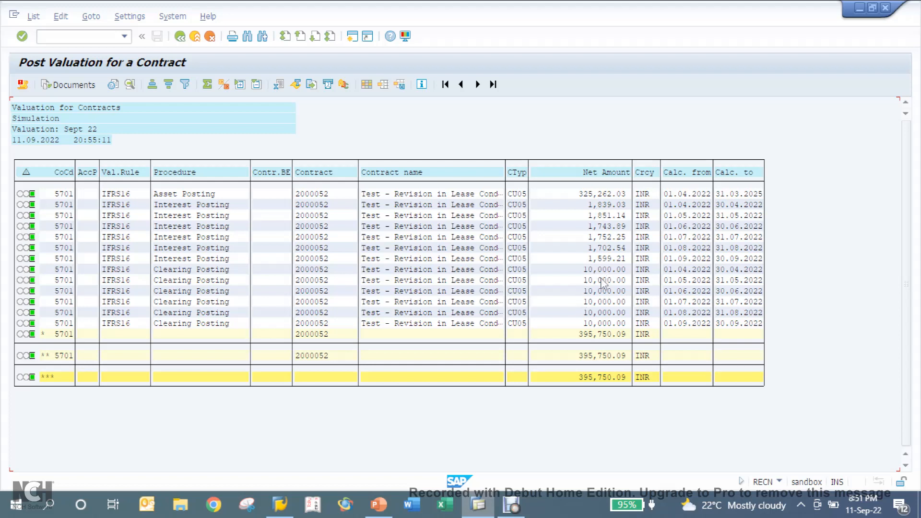
- Leave the simulation list and post the valuation with the posting run mode set to Update Run
click(180, 36)
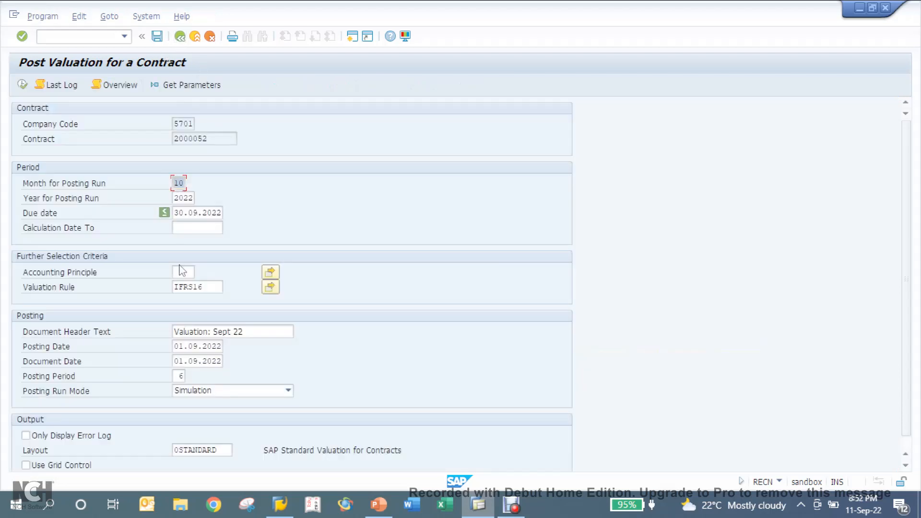
click(219, 393)
click(207, 413)
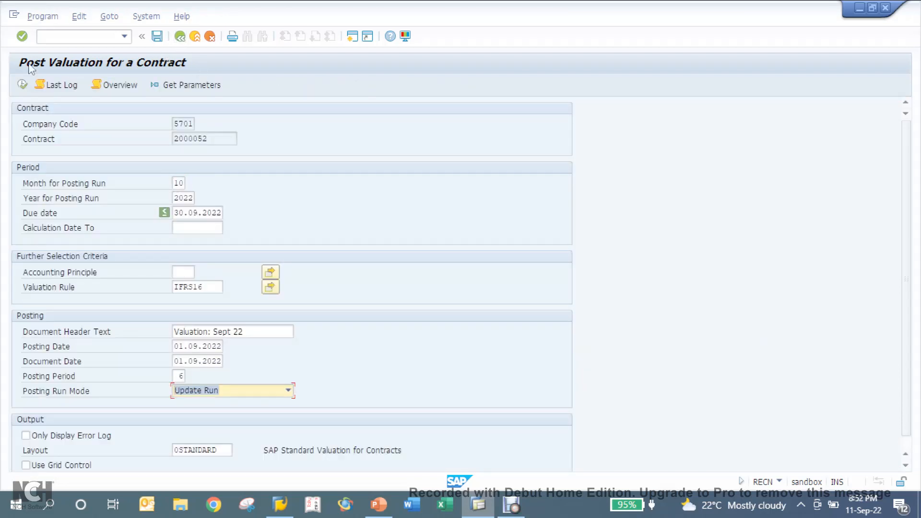
click(23, 85)
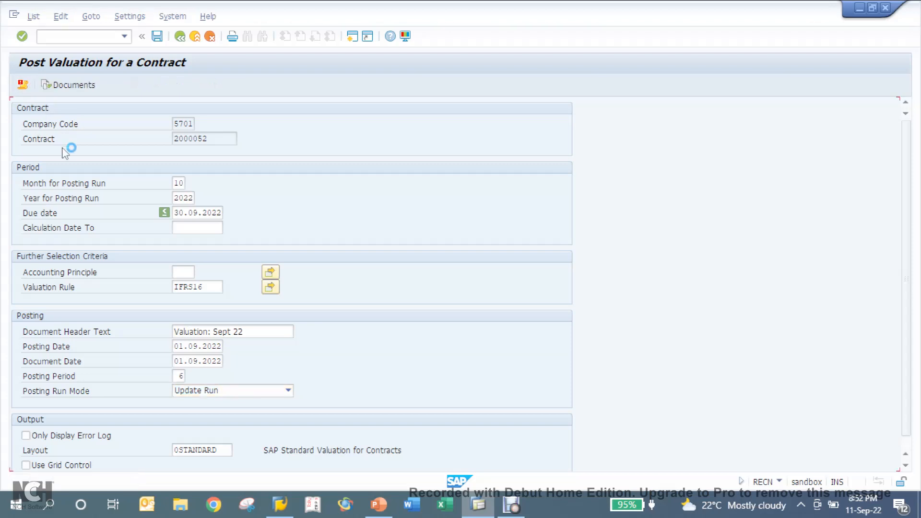
- Review the posted valuation documents and open the accounting document list for the Right of Use asset posting
click(74, 85)
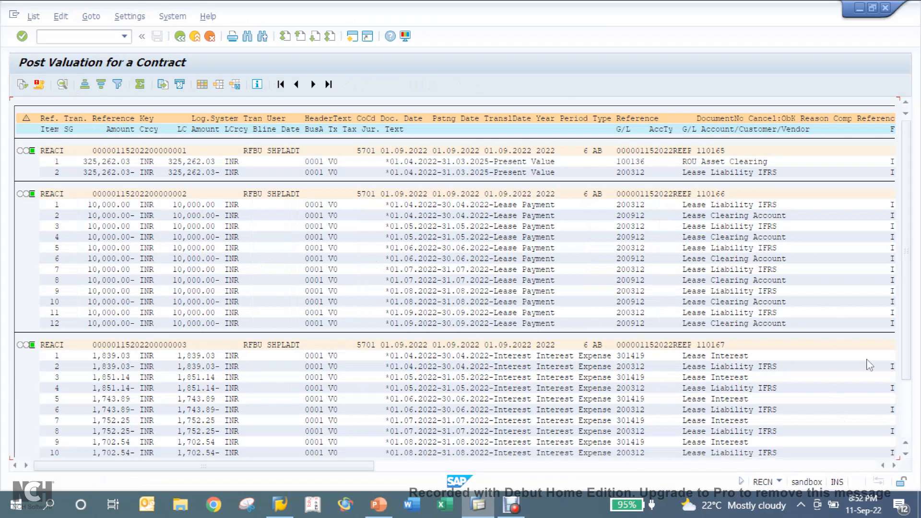
click(906, 430)
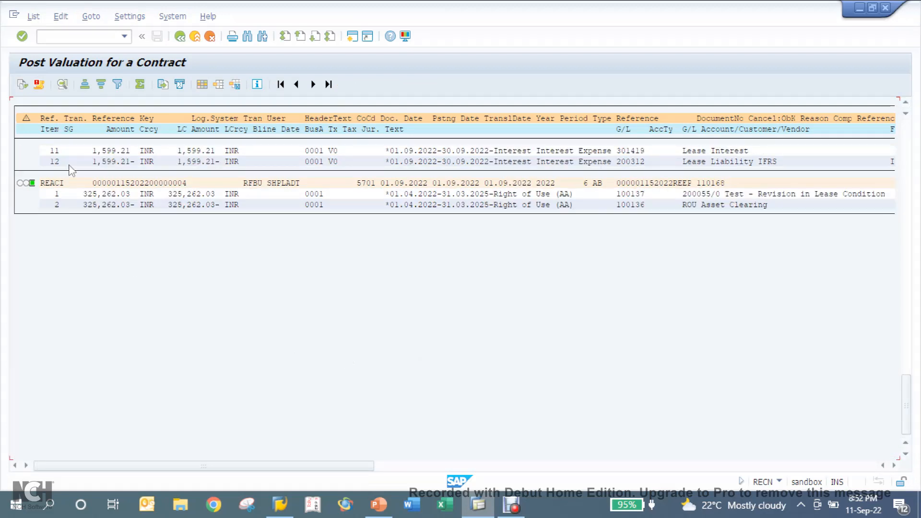
double_click(129, 184)
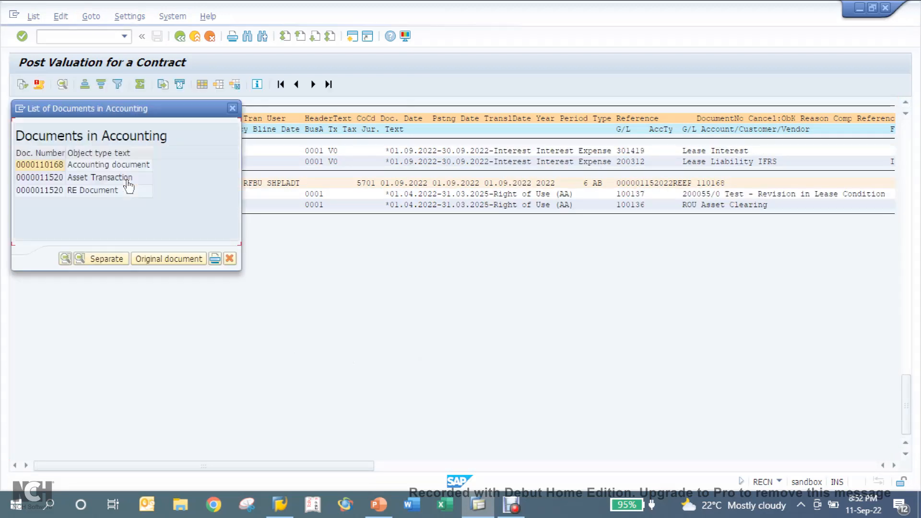
- Open the accounting document of the Right of Use asset posting and examine its two line items
double_click(120, 165)
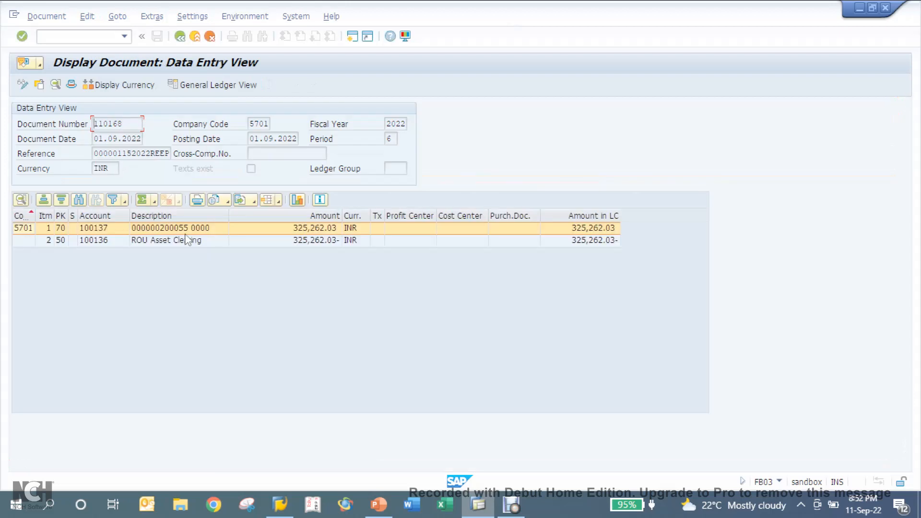
click(186, 240)
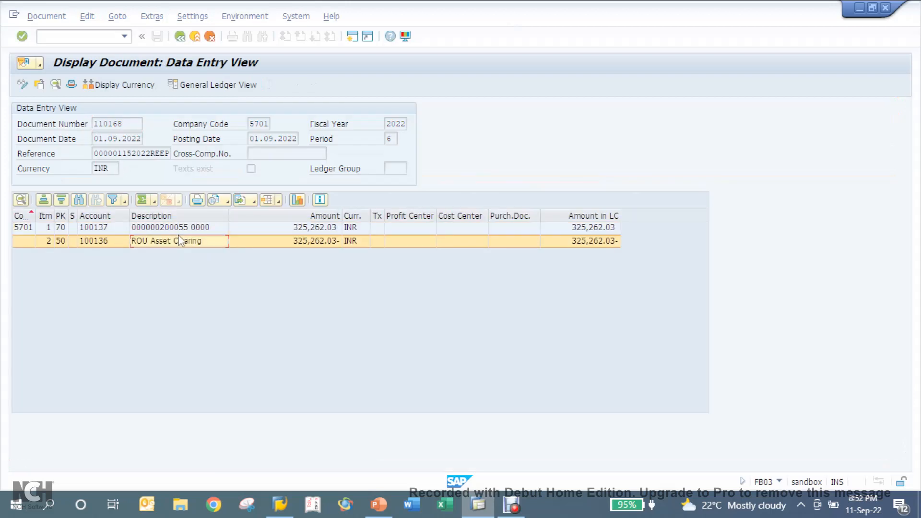
key(Up)
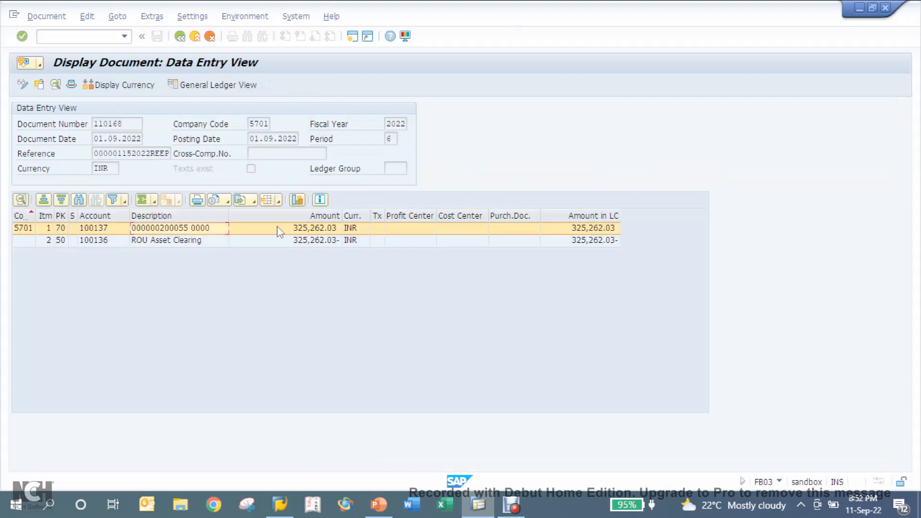
click(321, 229)
click(180, 36)
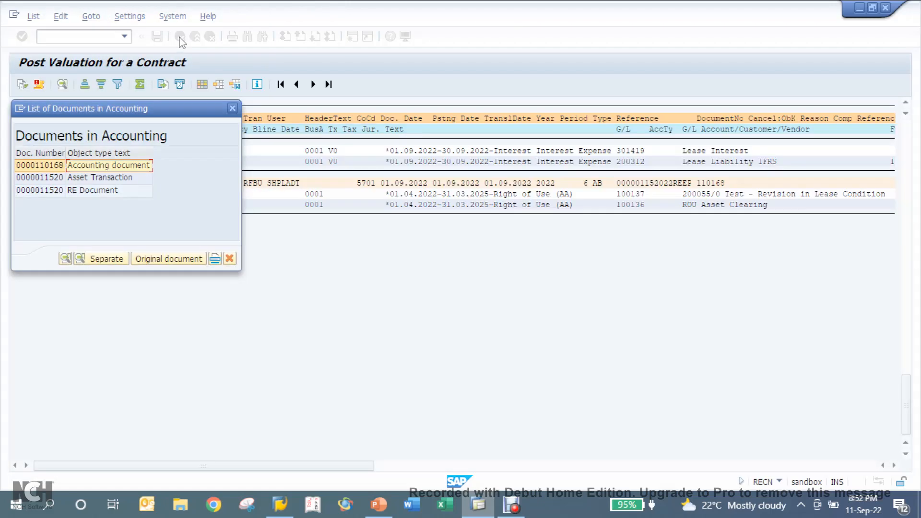
- Leave the document list and the valuation posting, returning to the contract's valuation display
click(232, 109)
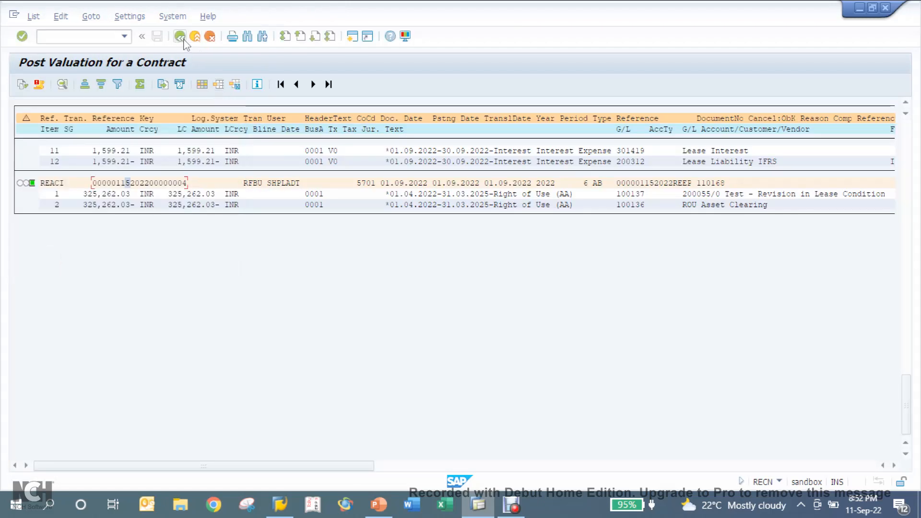
click(181, 37)
click(181, 37)
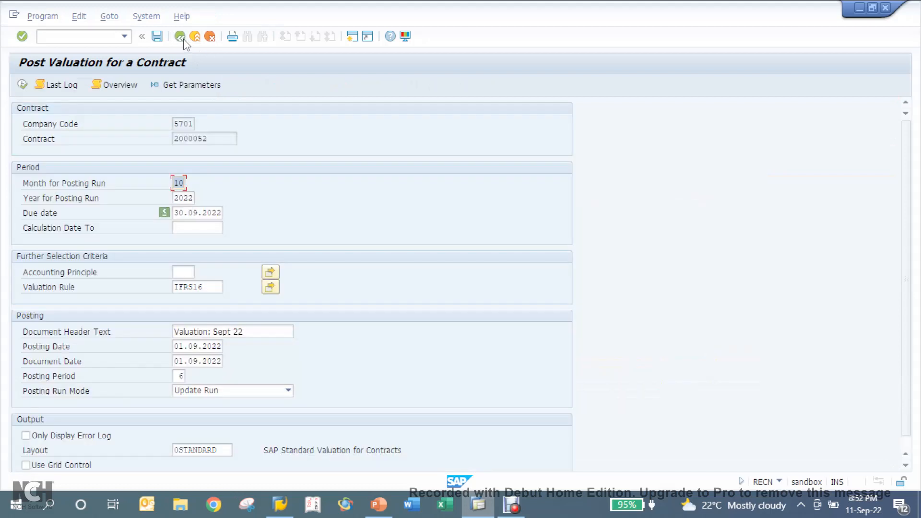
click(183, 38)
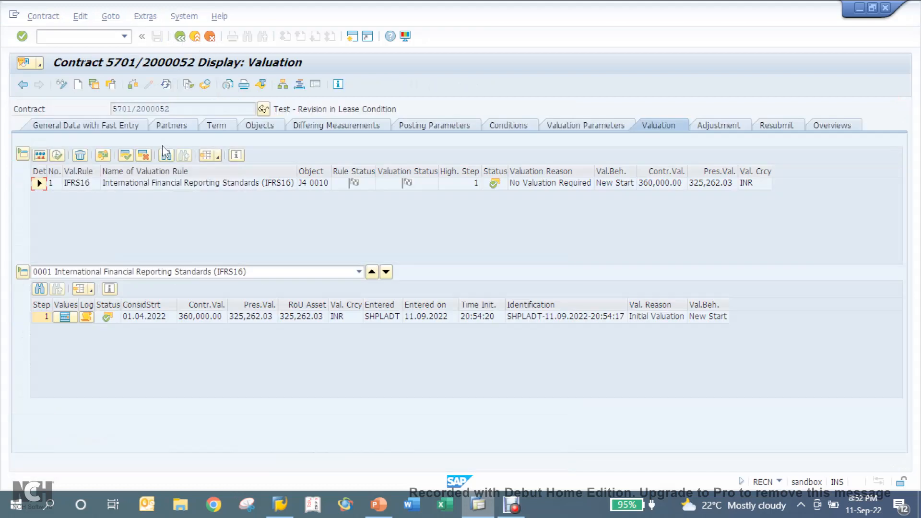
- Switch the contract to change mode and end the existing basic rent condition on 30.09.2022
click(61, 84)
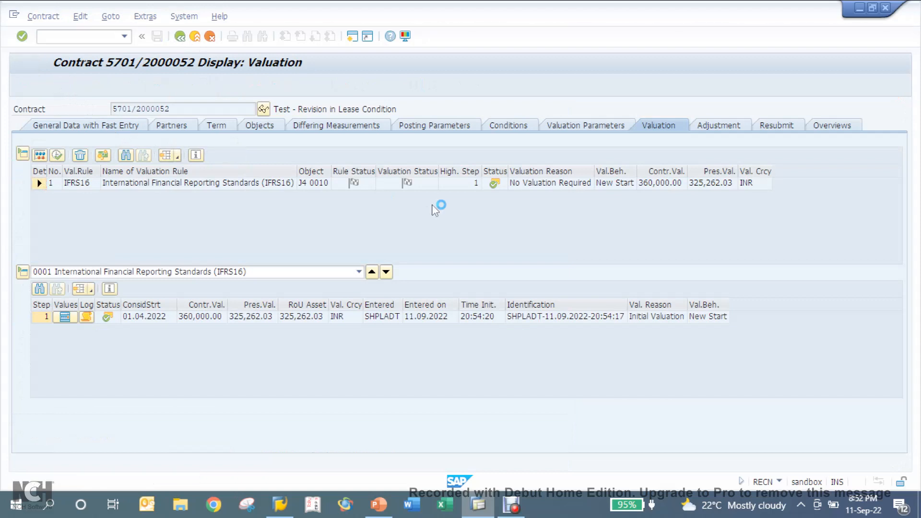
click(499, 128)
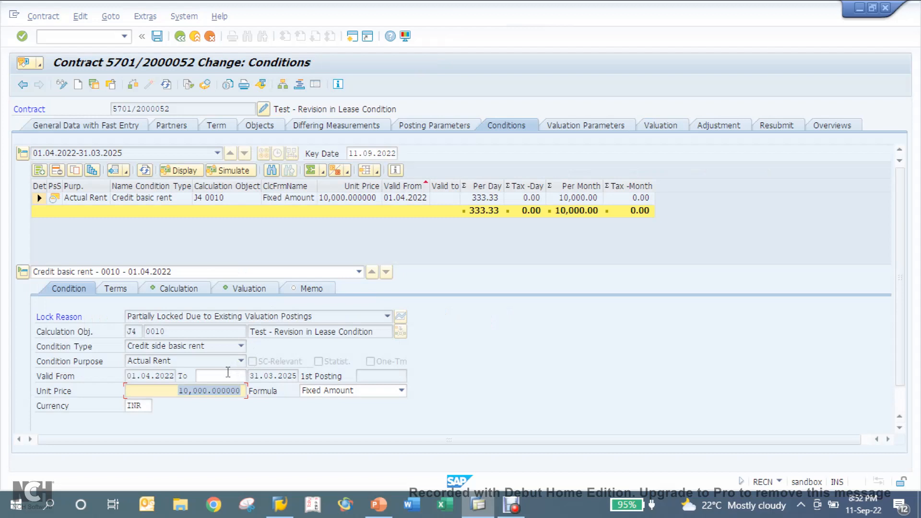
click(226, 374)
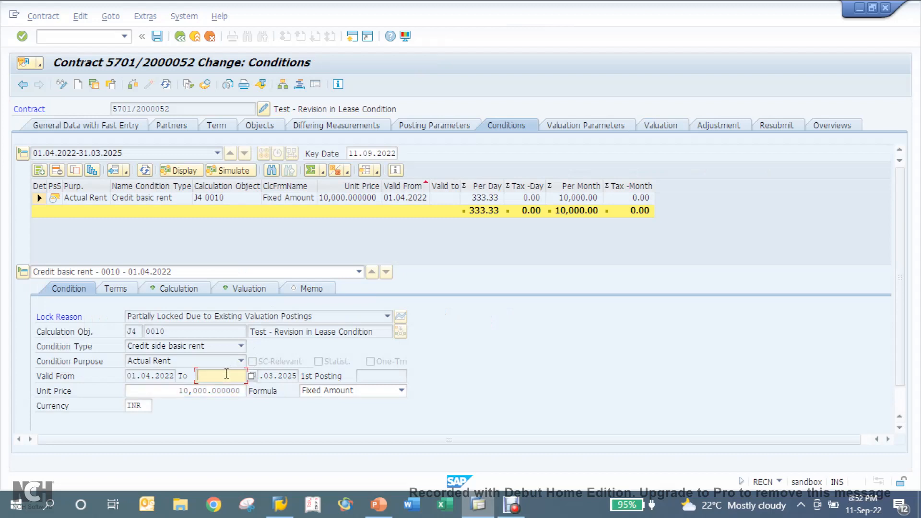
text(3)
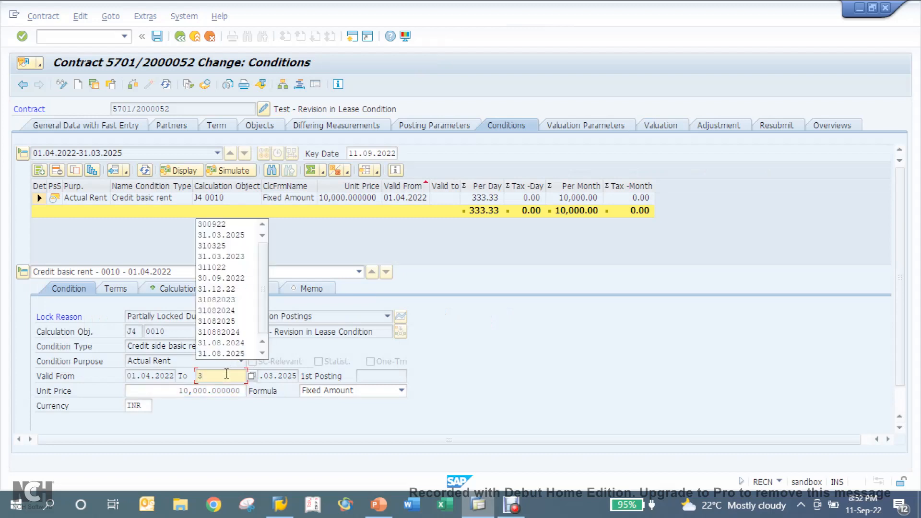
text(00922)
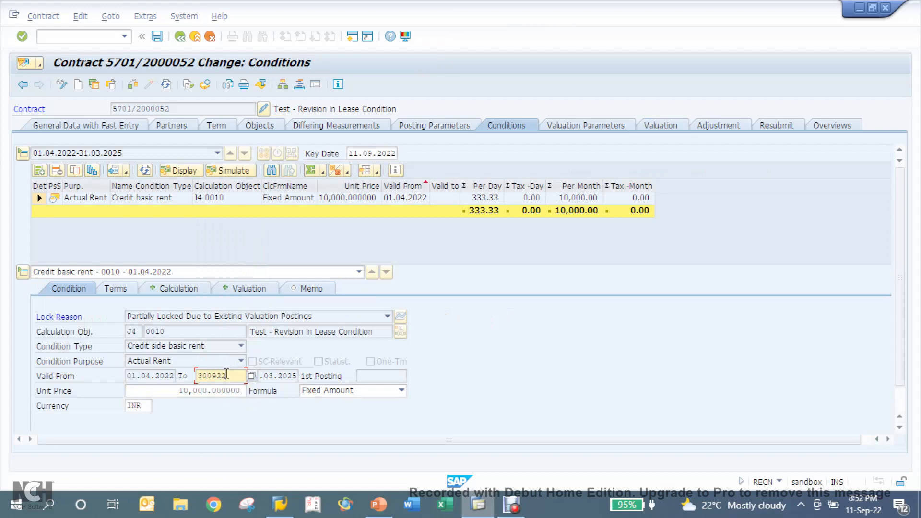
key(Return)
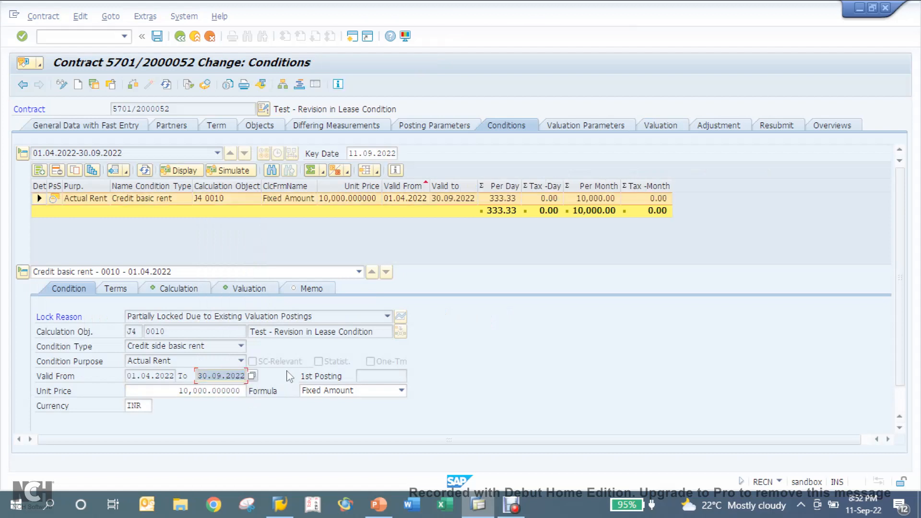
- Add a second Credit side basic rent condition valid from 01.10.2022 with a unit price of 11000 INR
click(41, 170)
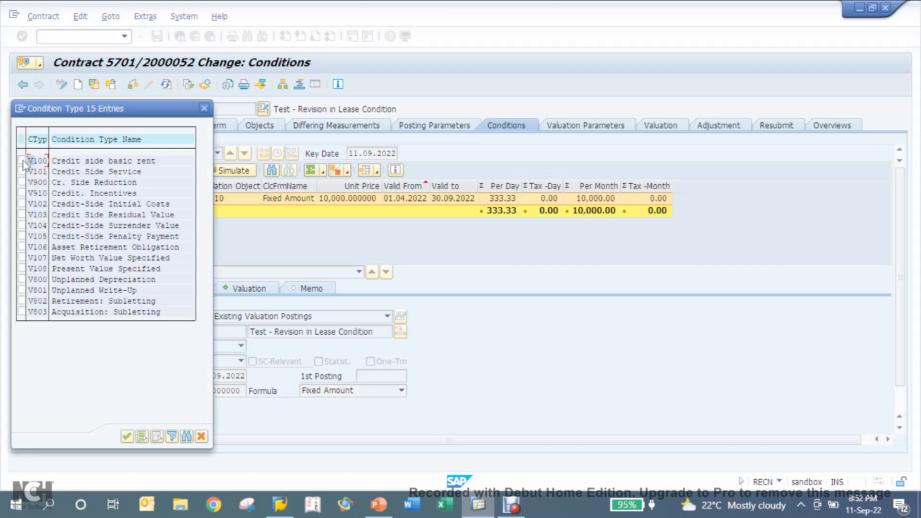
click(126, 436)
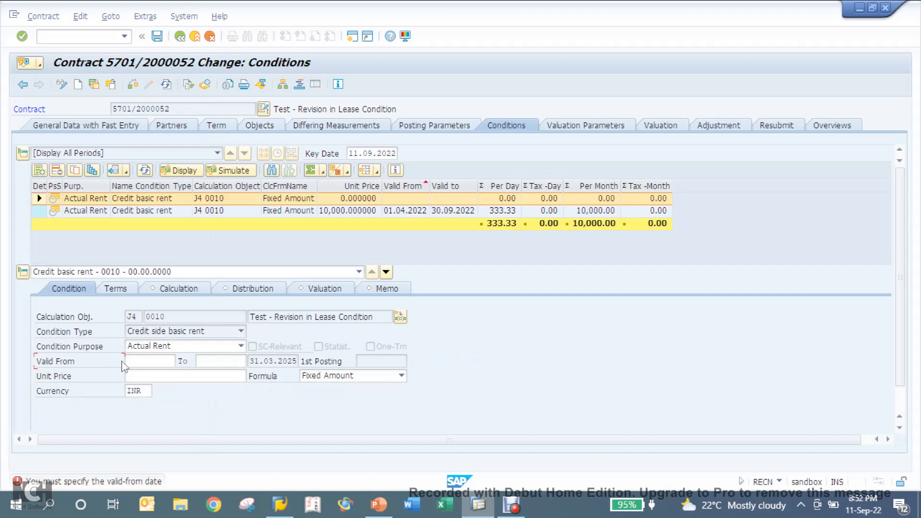
click(141, 360)
text(01)
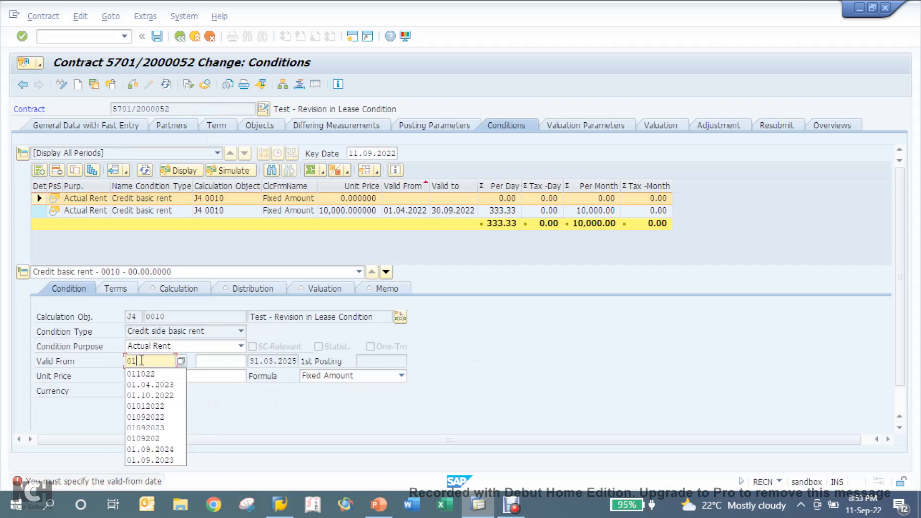
key(Down)
key(Return)
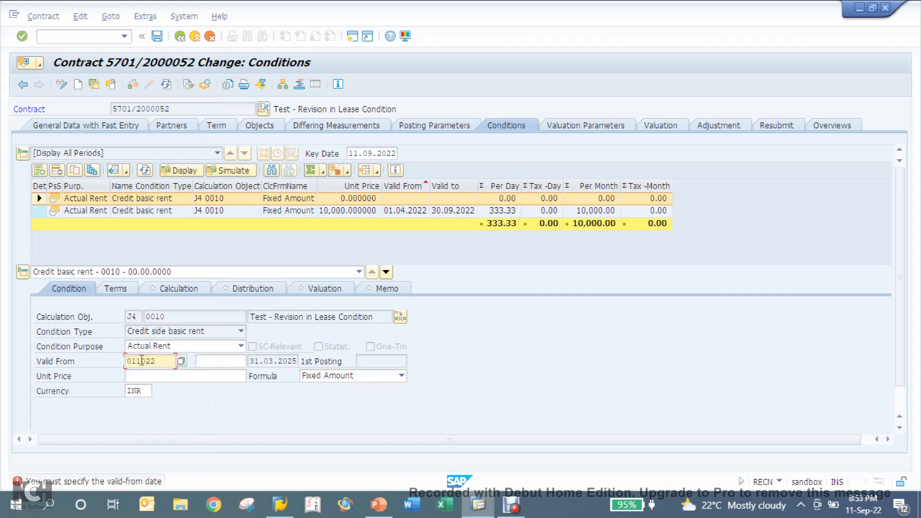
key(Return)
text(1)
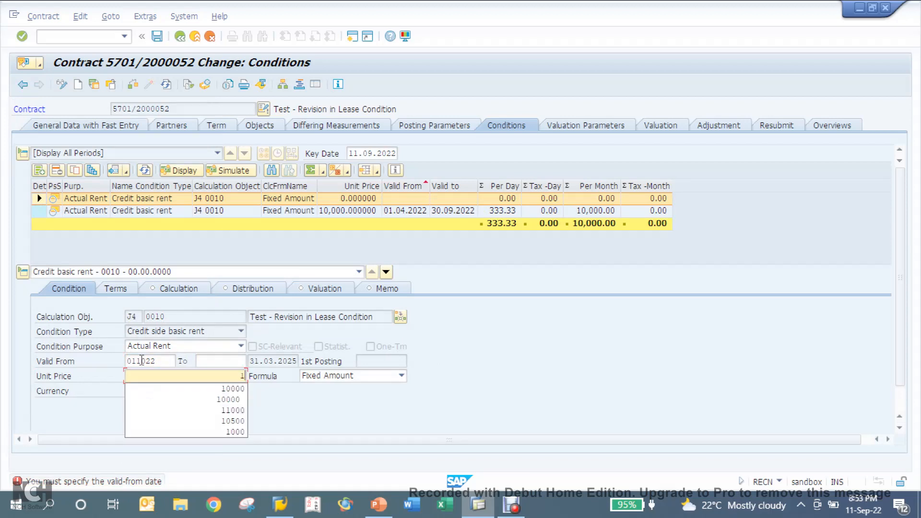
text(1,0000)
key(Return)
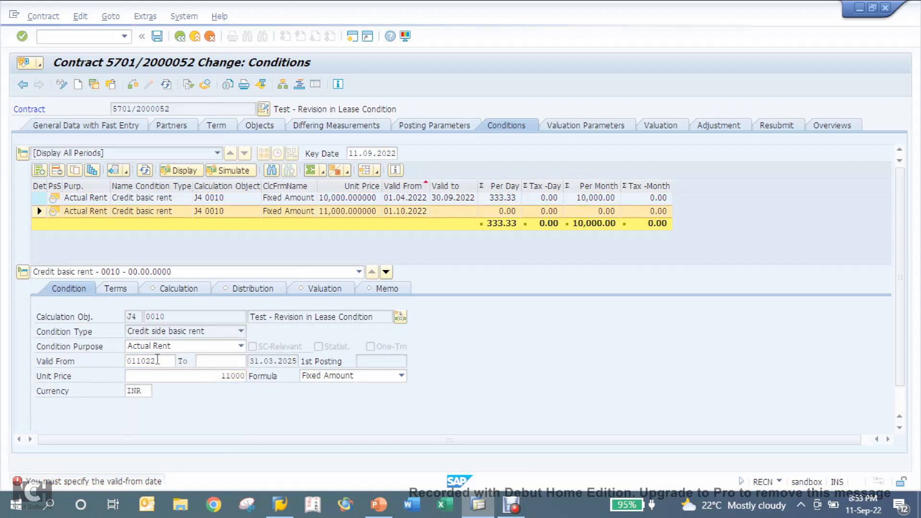
- Start a new time slot for the IFRS16 valuation rule in the valuation parameters, valid from 01.10.2022
click(585, 128)
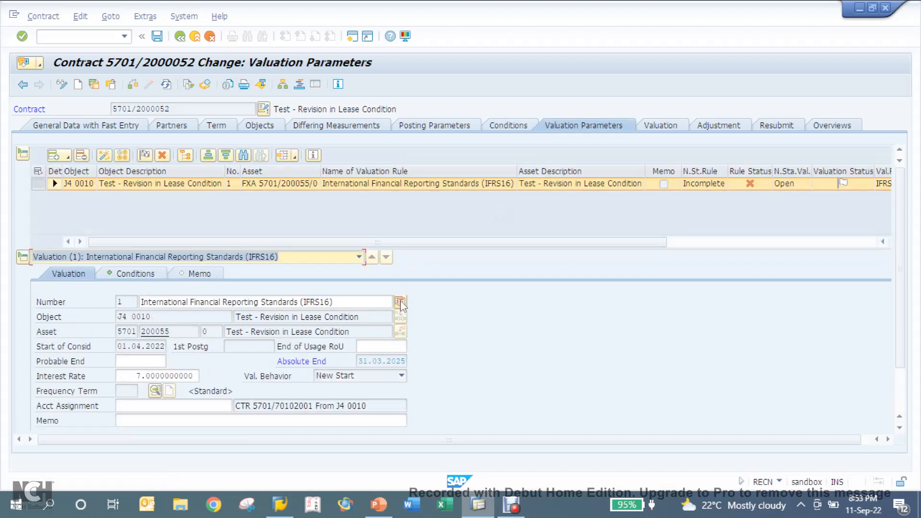
click(401, 302)
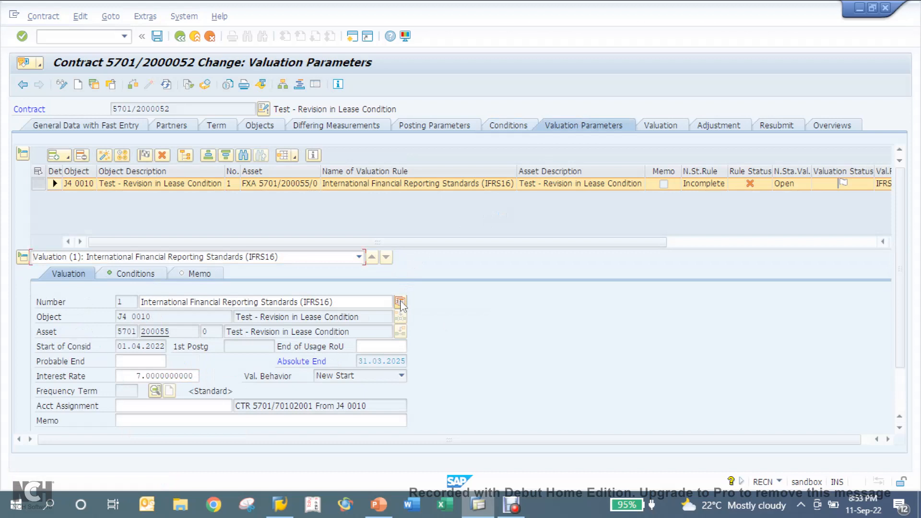
click(378, 318)
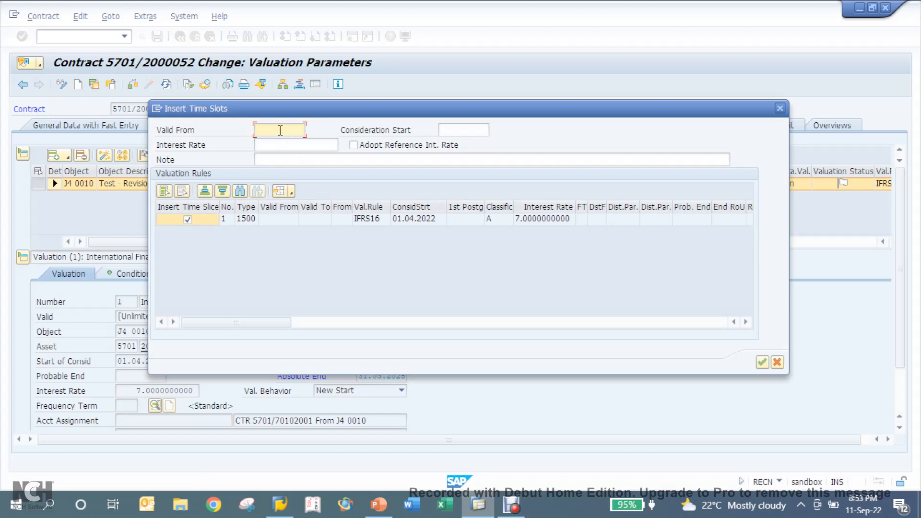
text(01)
key(Down)
key(Return)
key(Tab)
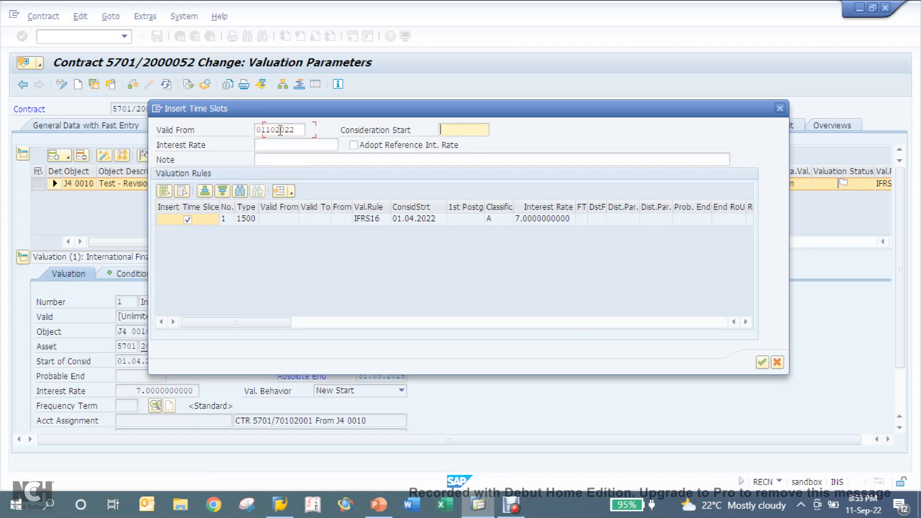
- Set the time slot's consideration start to 01.10.2022 and its interest rate to 7, and insert it
text(0)
key(Down)
key(Return)
key(Tab)
text(7)
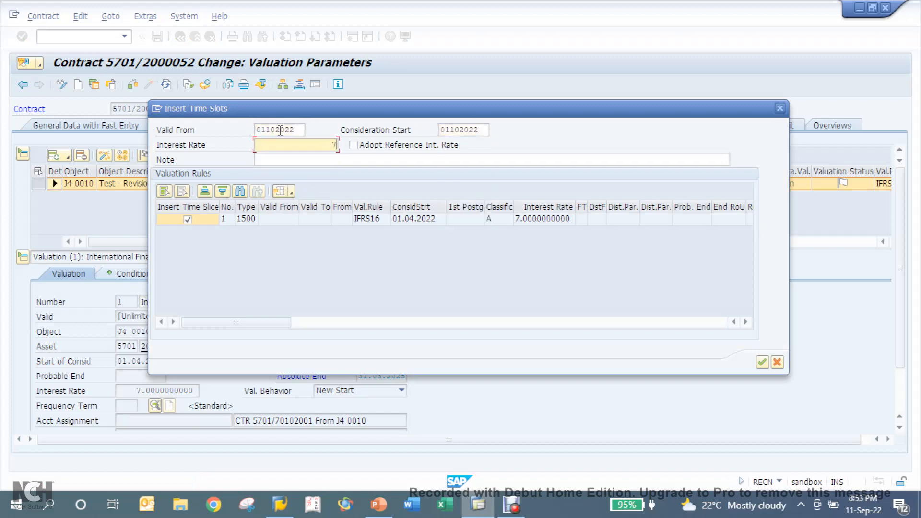
key(Return)
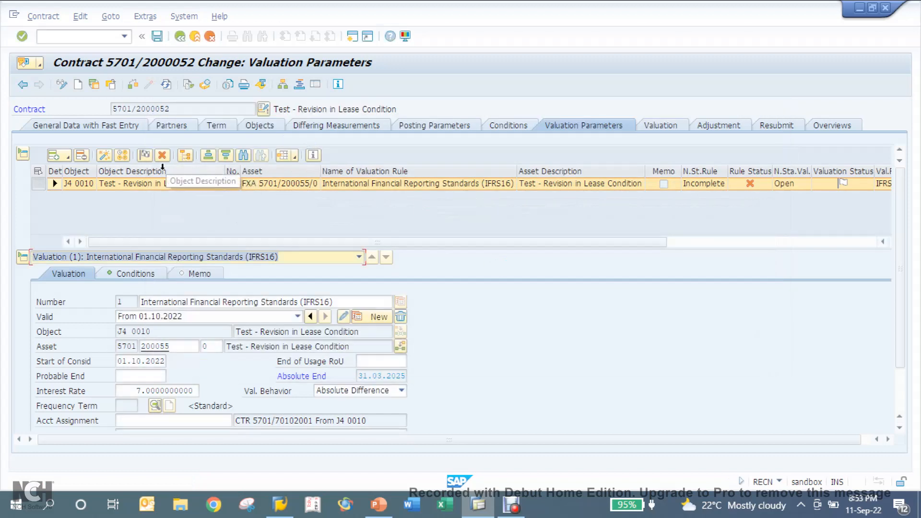
- Mark the IFRS16 valuation rule as complete and save the contract
click(144, 155)
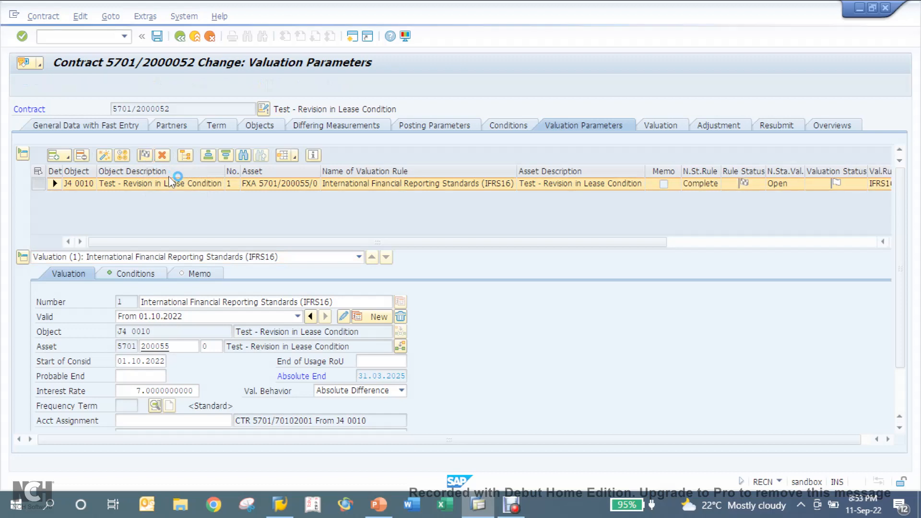
click(157, 37)
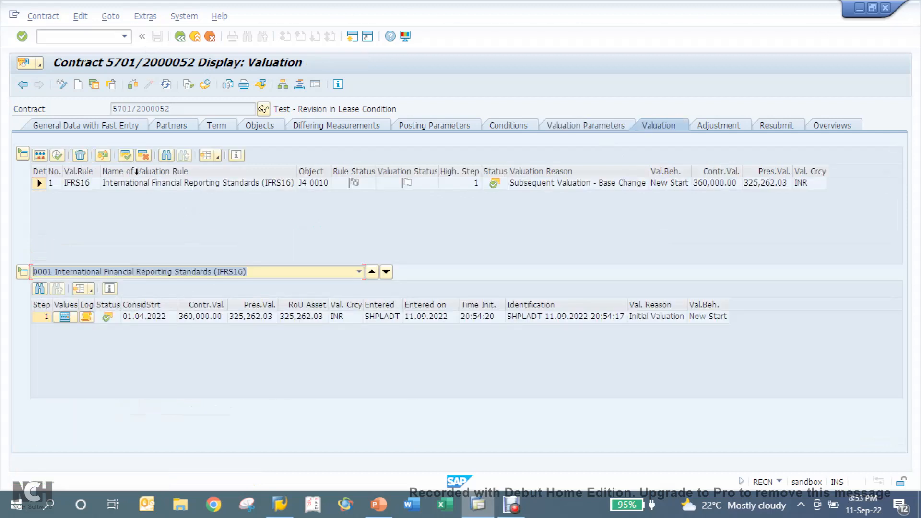
- Simulate the contract's valuation and examine the monthly rent amounts around October 2022 and their total
click(102, 156)
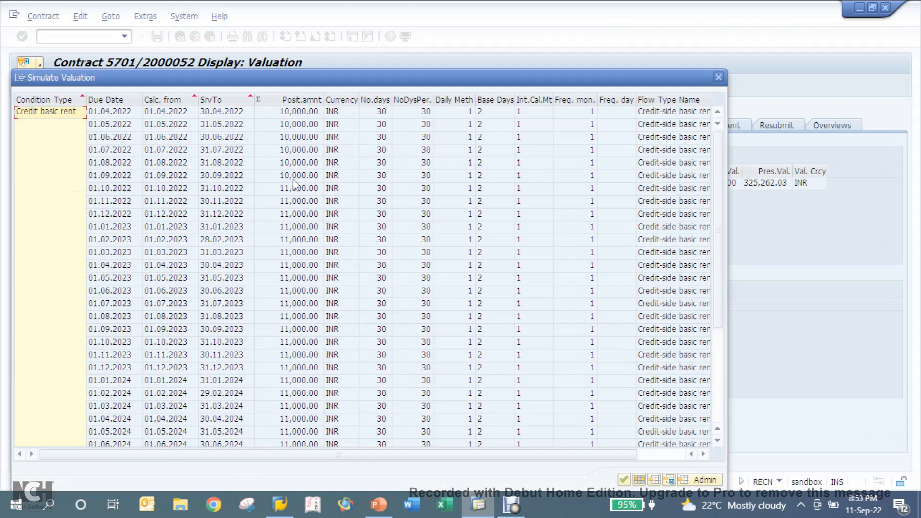
click(296, 176)
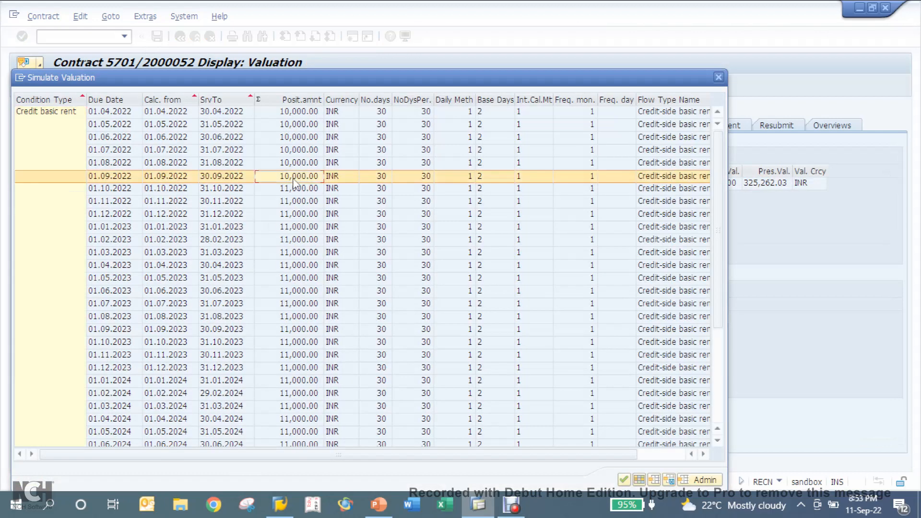
click(298, 151)
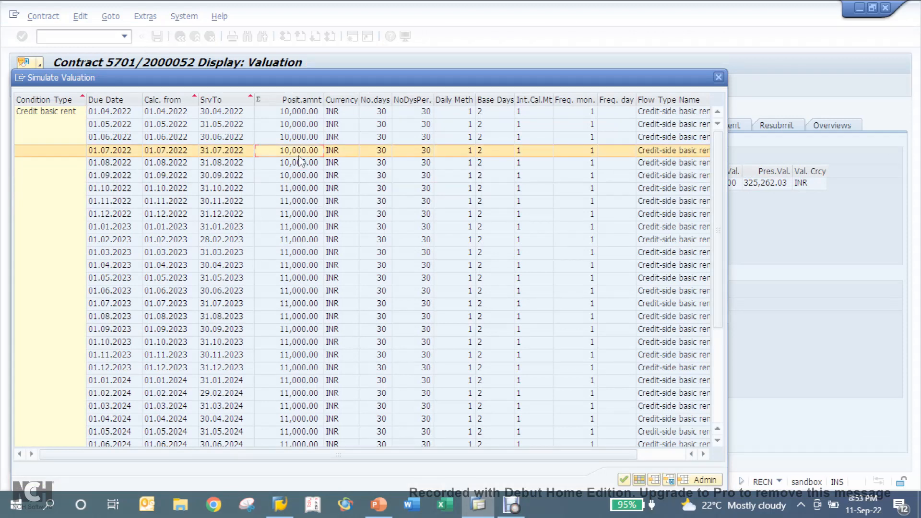
click(300, 189)
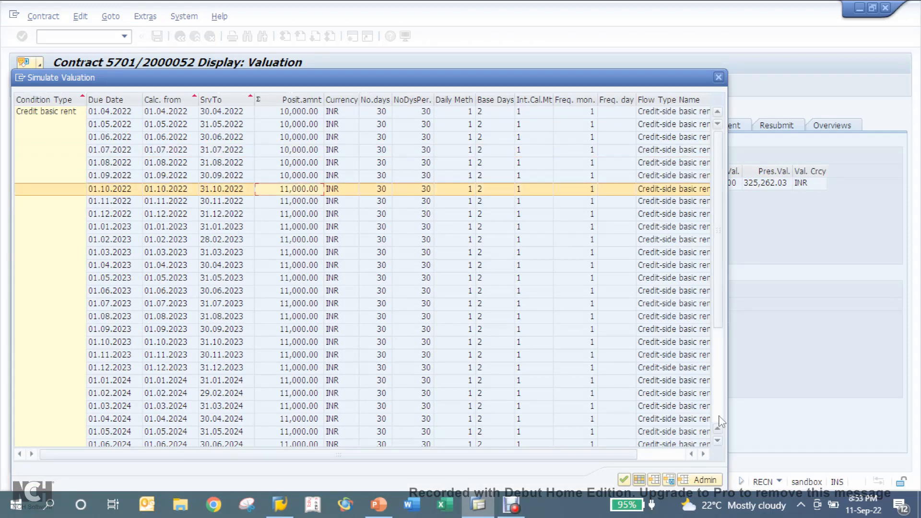
scroll(528, 418, down, 4)
click(288, 420)
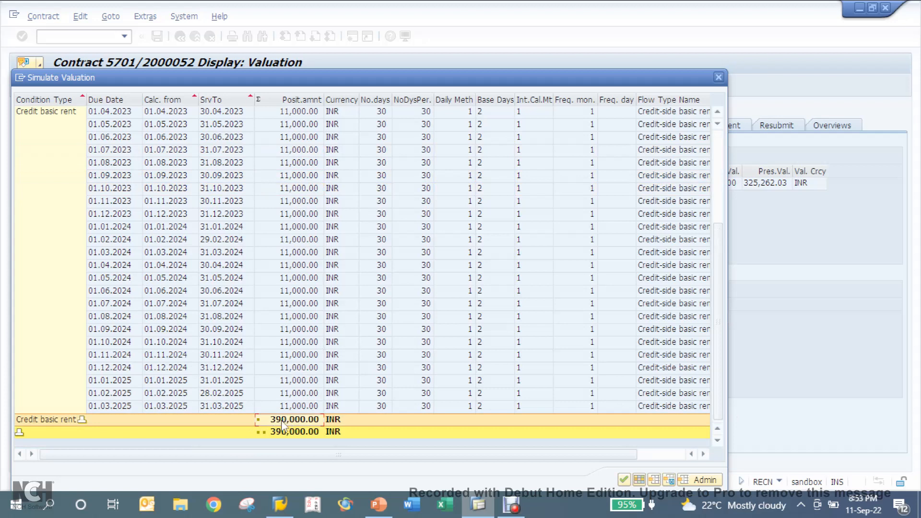
click(720, 76)
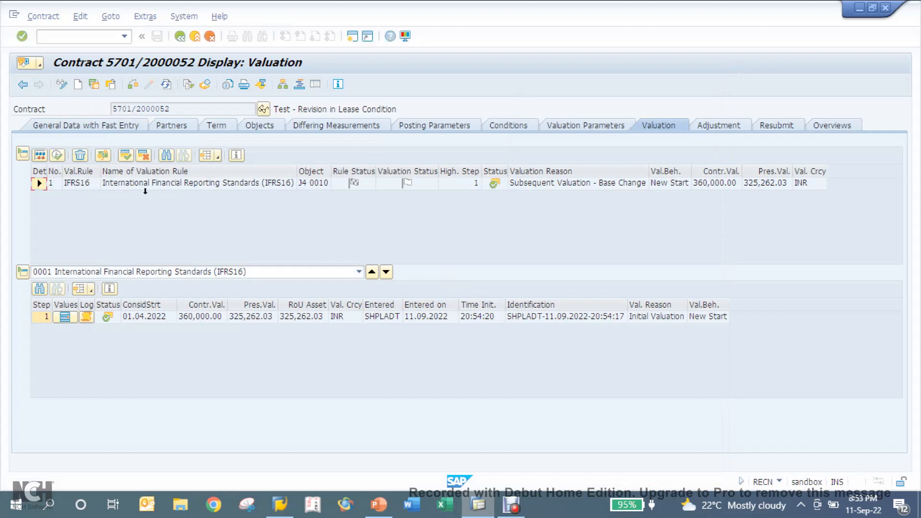
click(125, 155)
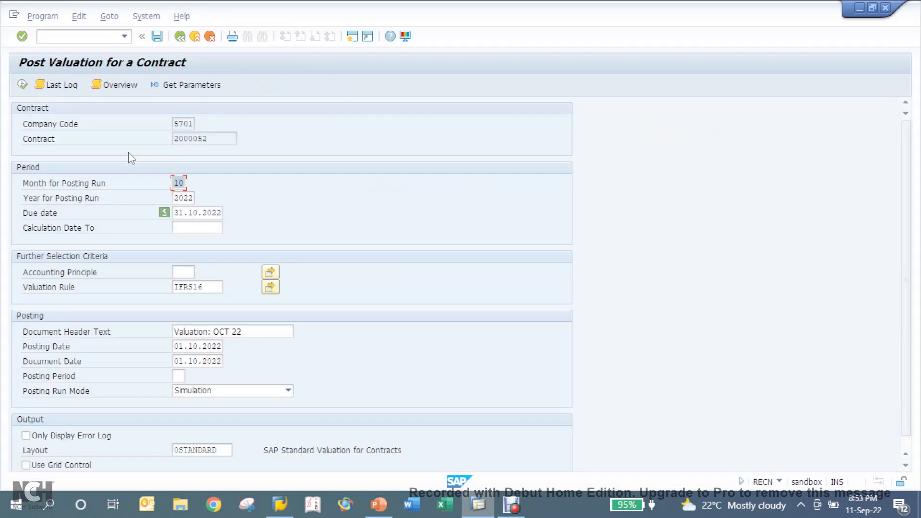
click(179, 38)
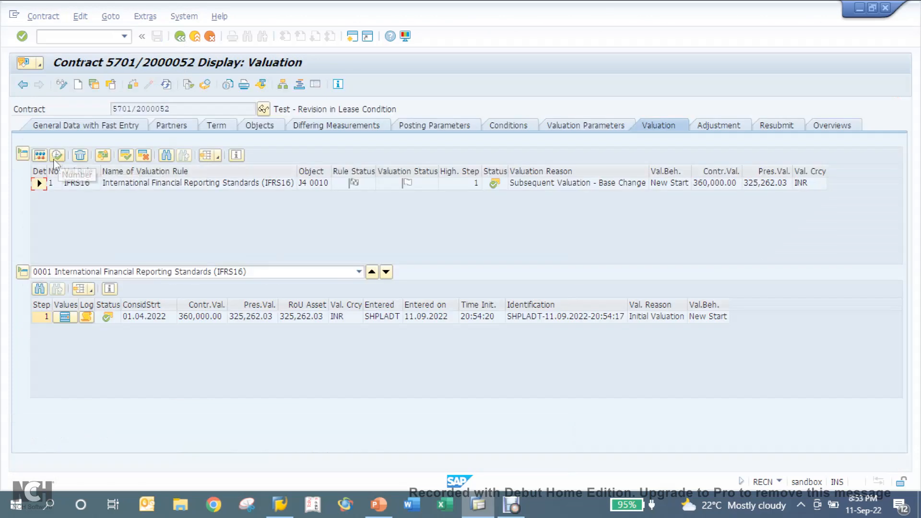
- Perform the contract's IFRS16 valuation with the settings taken from the rule, check the right-of-use asset values, and save the result
click(56, 155)
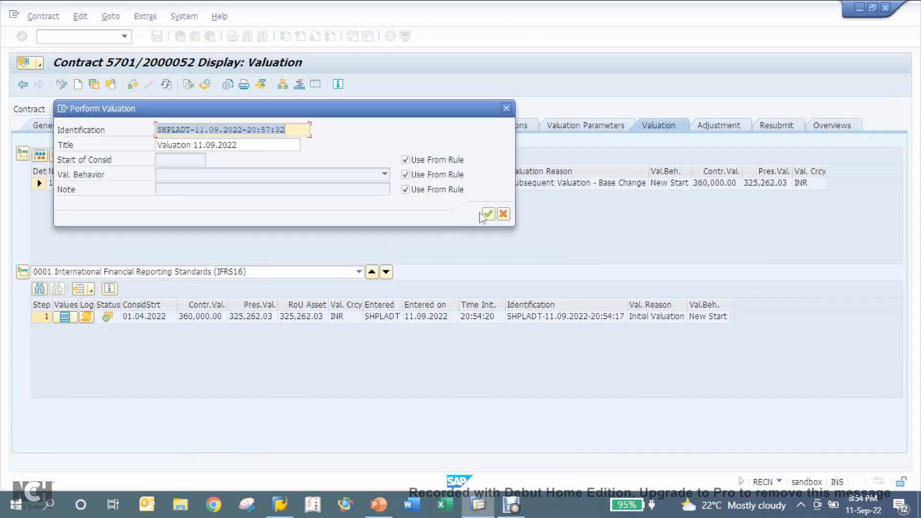
click(488, 214)
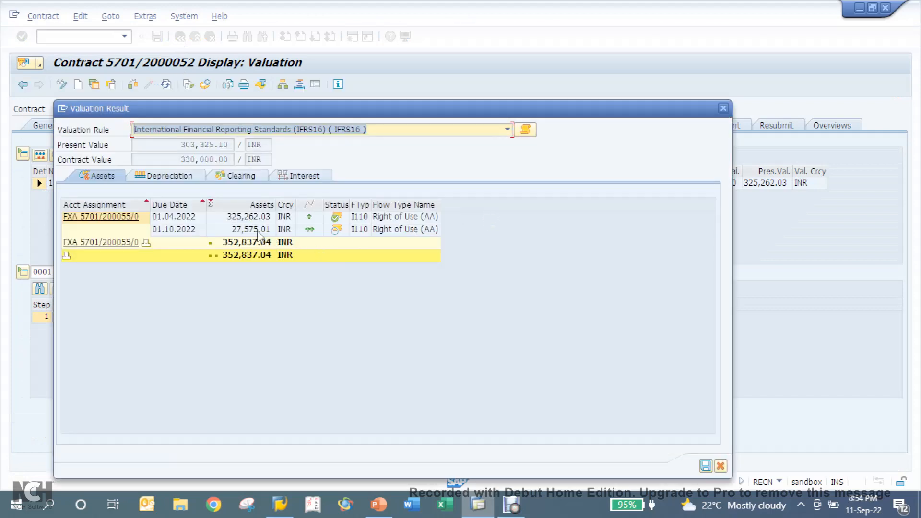
click(258, 231)
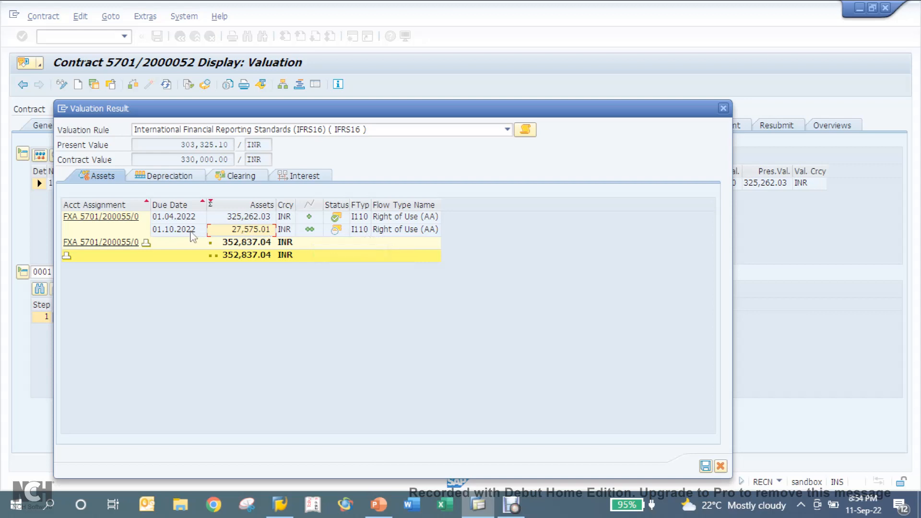
click(720, 466)
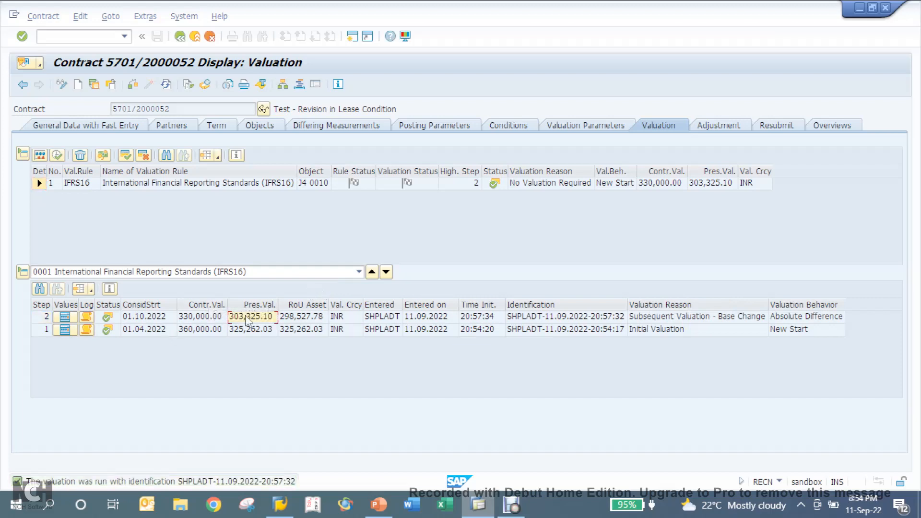
- Simulate the contract's IFRS16 valuation posting for October 2022 and examine the simulated accounting documents
click(126, 155)
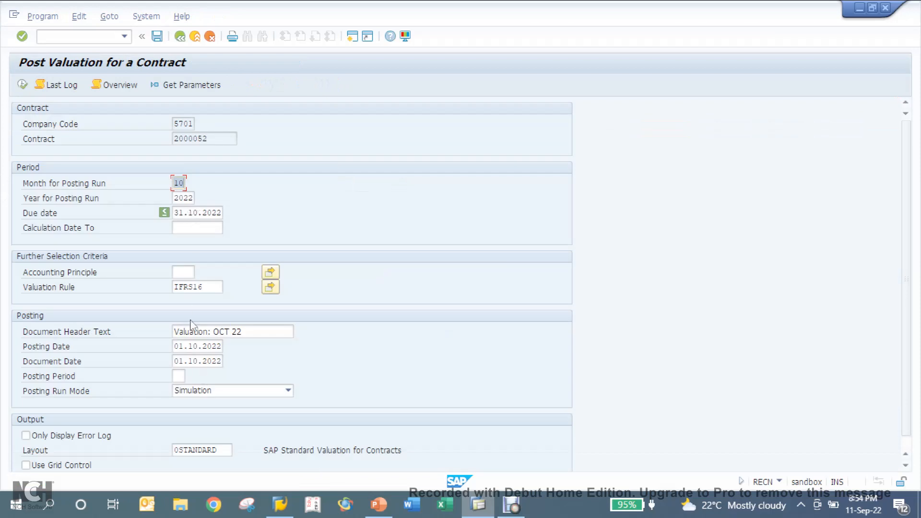
click(22, 86)
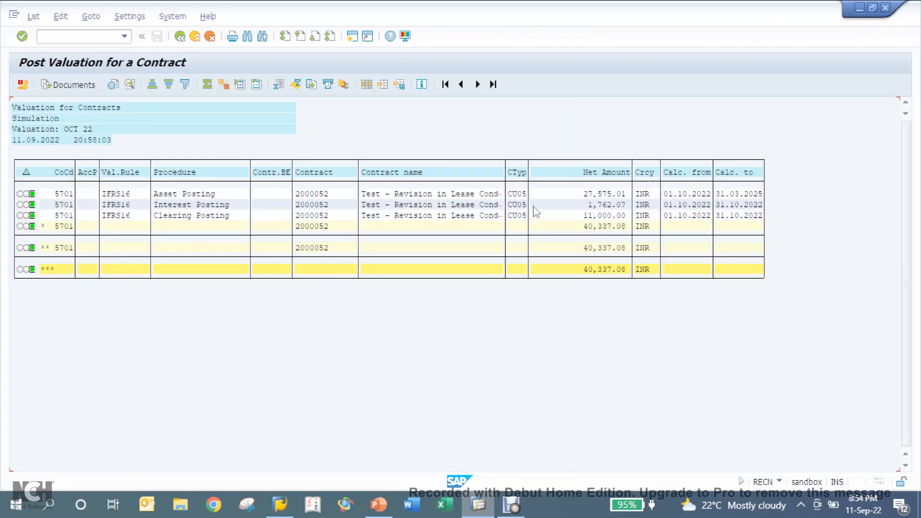
click(66, 89)
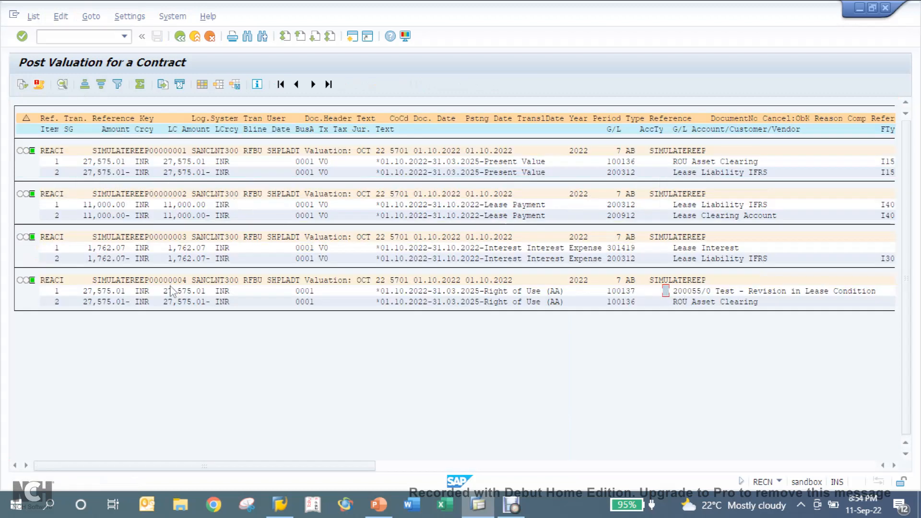
click(140, 292)
click(180, 37)
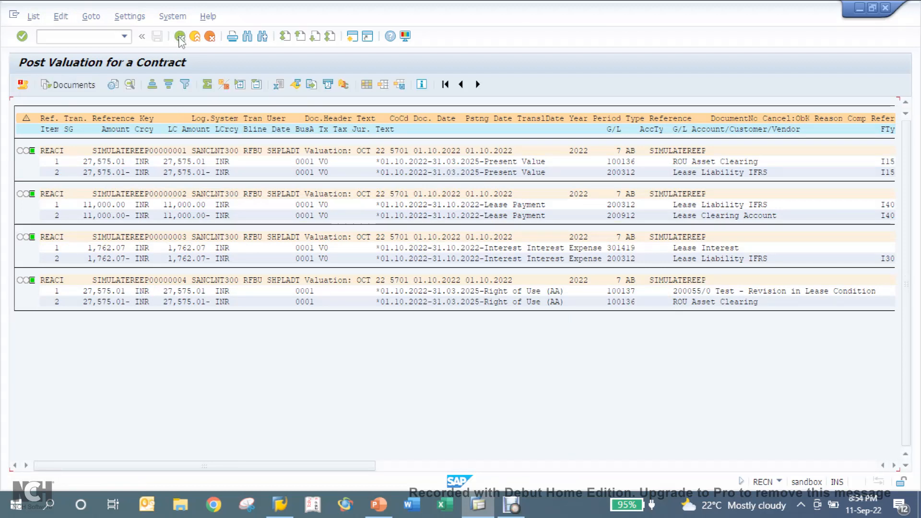
click(179, 37)
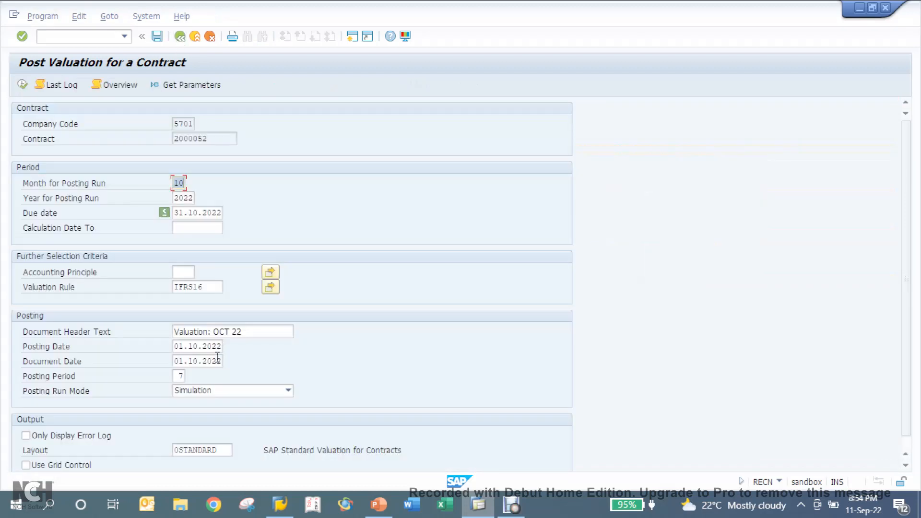
- Post the contract's October 2022 IFRS16 valuation in Update Run mode and list the posted documents
click(214, 390)
click(209, 414)
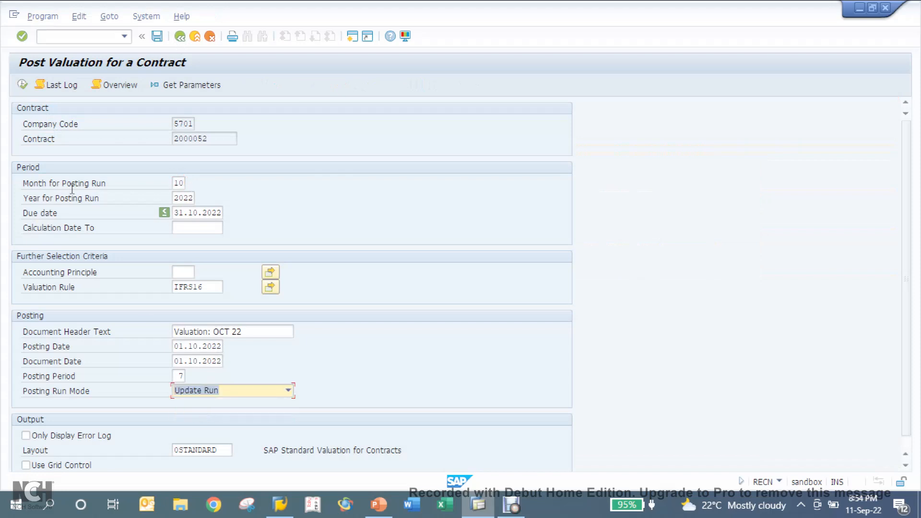
click(22, 84)
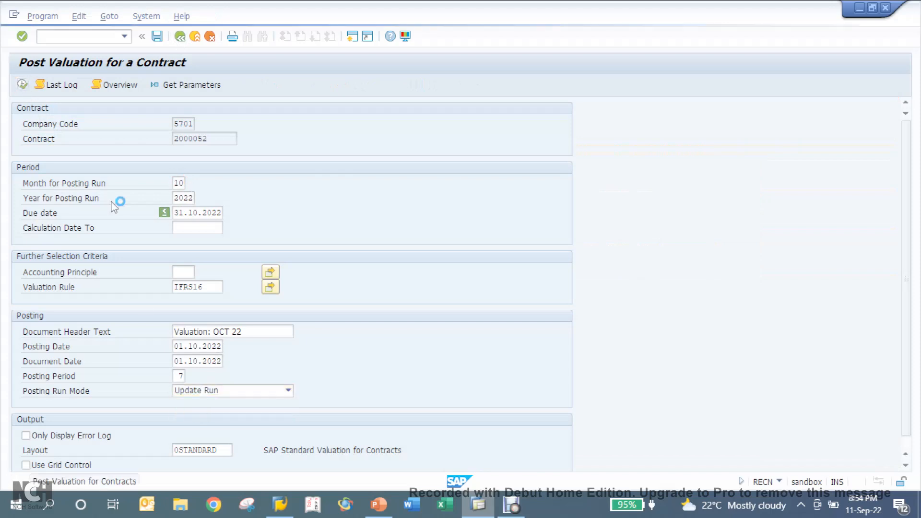
click(83, 86)
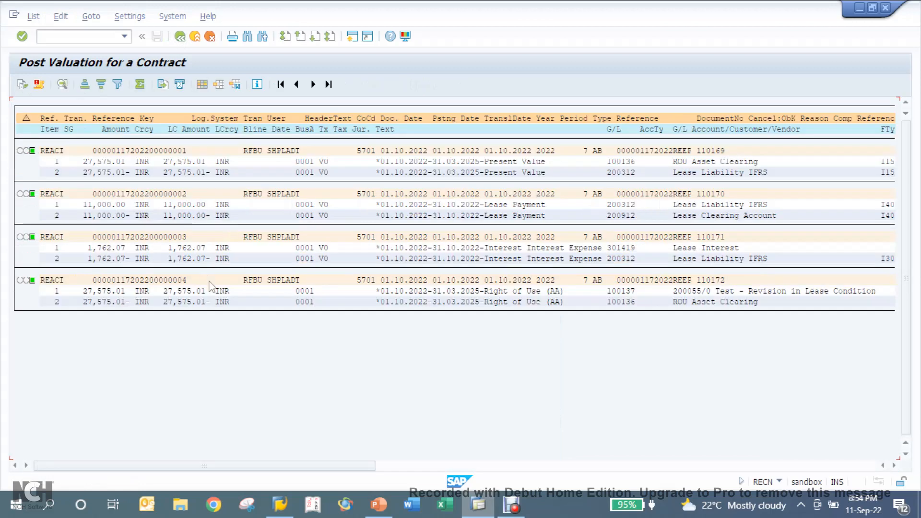
- Open the accounting document of the Right of Use posting and examine its asset and ROU Asset Clearing lines
double_click(181, 280)
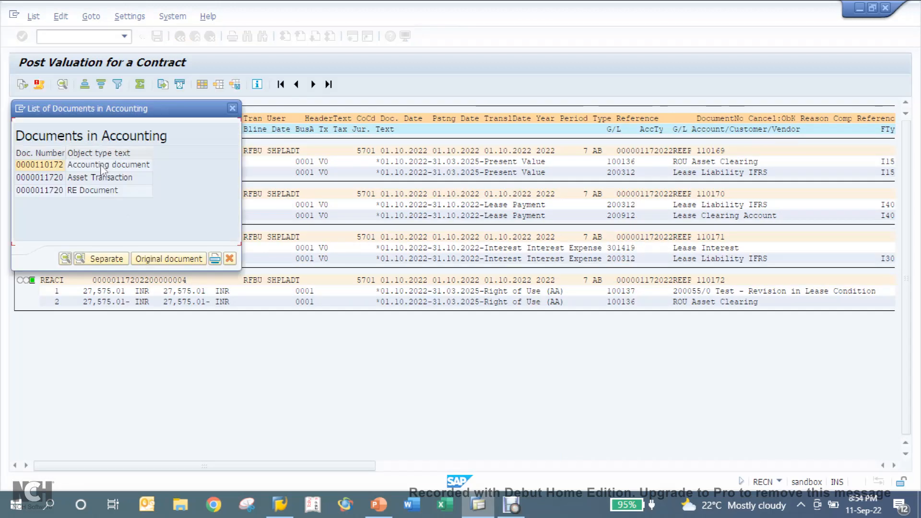
double_click(105, 164)
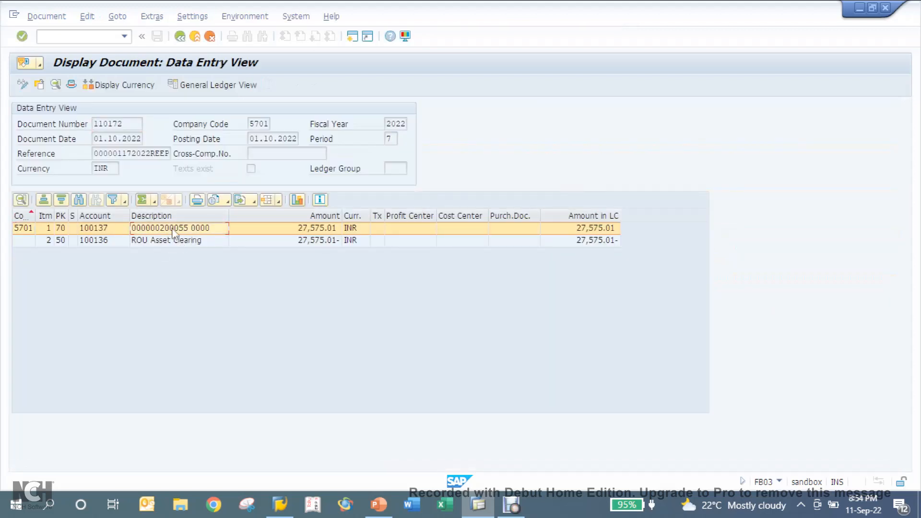
click(173, 240)
click(181, 37)
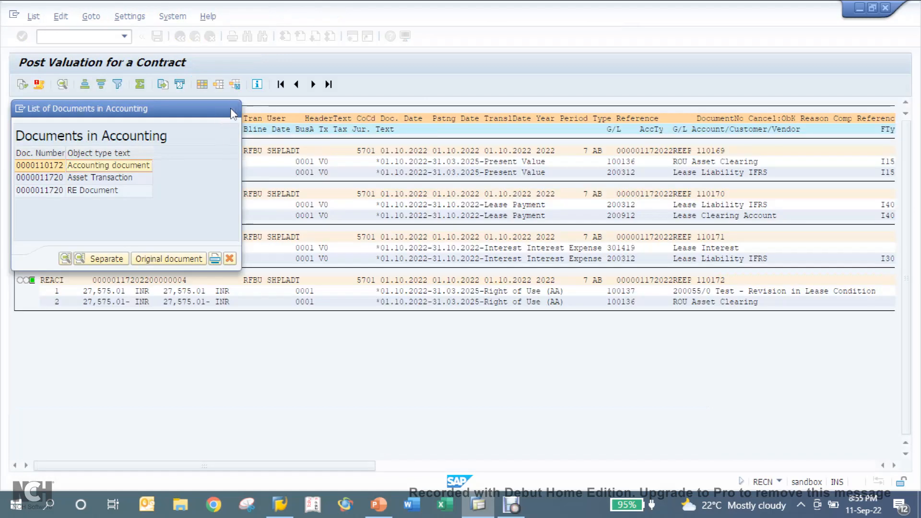
click(232, 108)
- Open the accounting document of the Present Value posting and examine its ROU Asset Clearing and Lease Liability IFRS lines
double_click(140, 157)
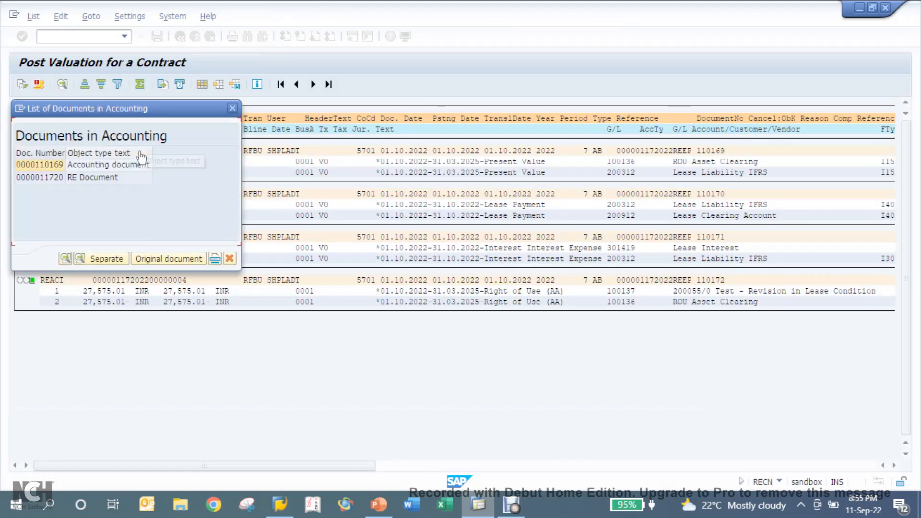
double_click(125, 165)
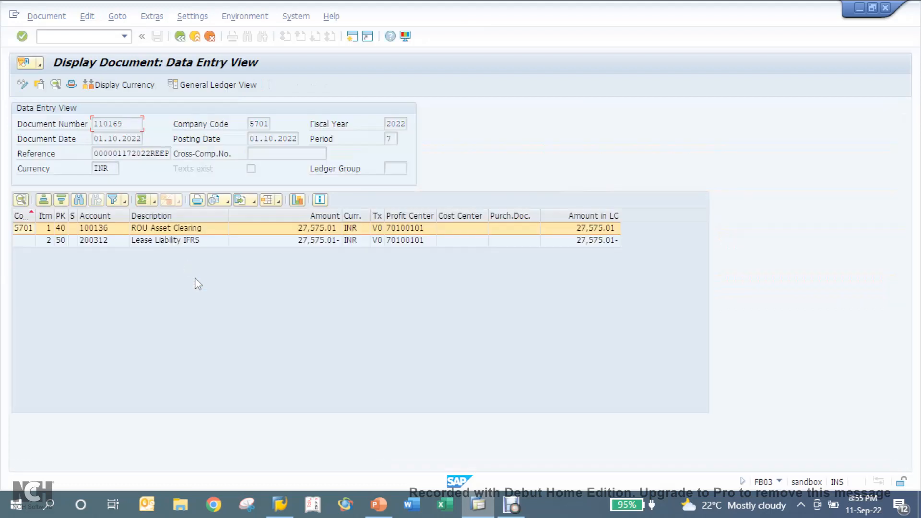
click(175, 244)
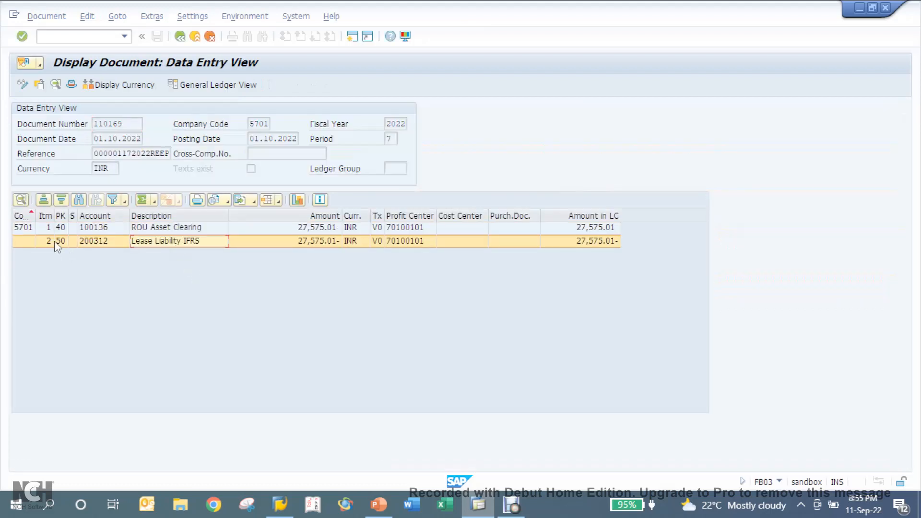
click(322, 241)
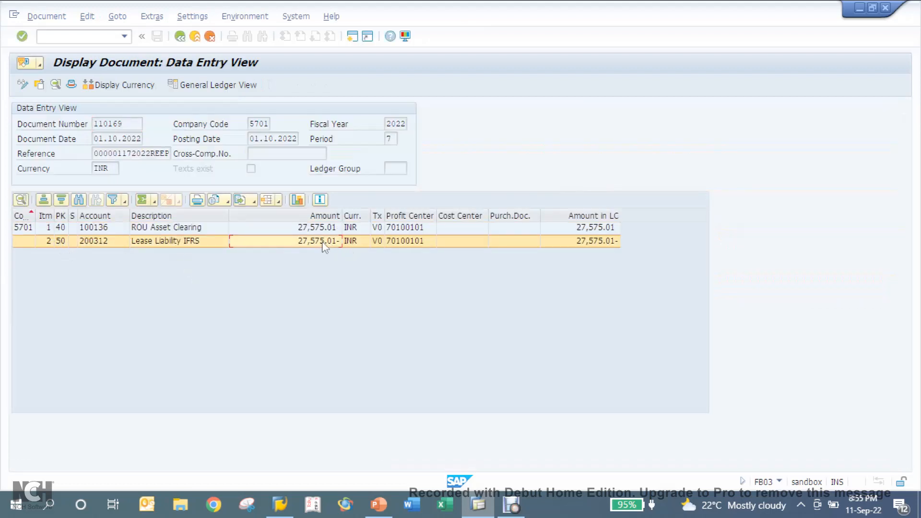
click(296, 226)
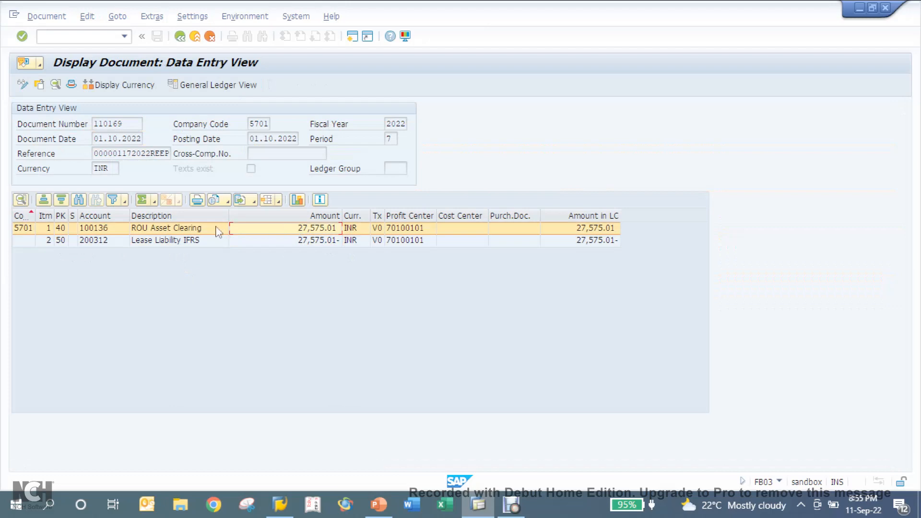
click(199, 230)
click(191, 242)
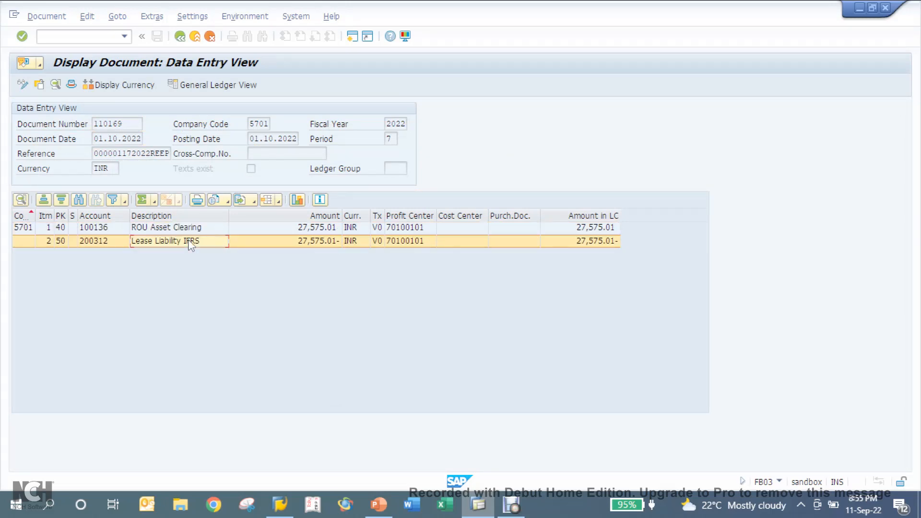
click(180, 37)
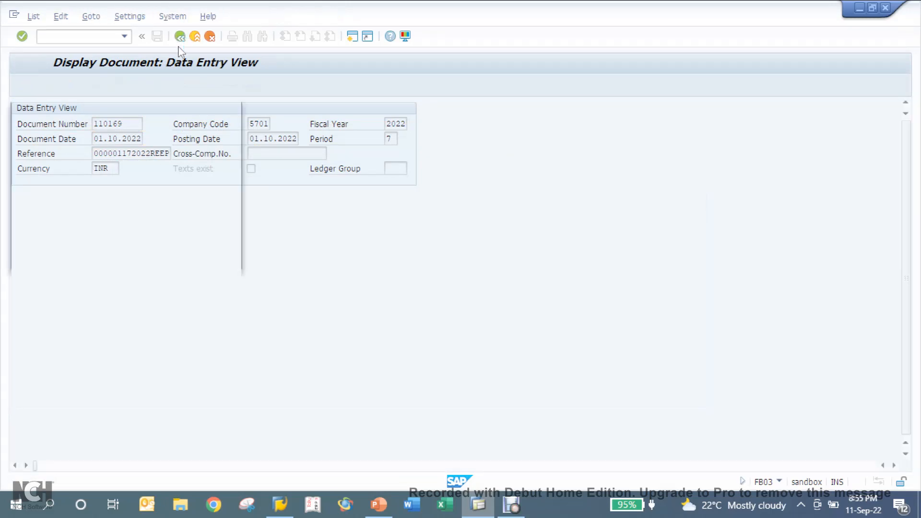
click(232, 106)
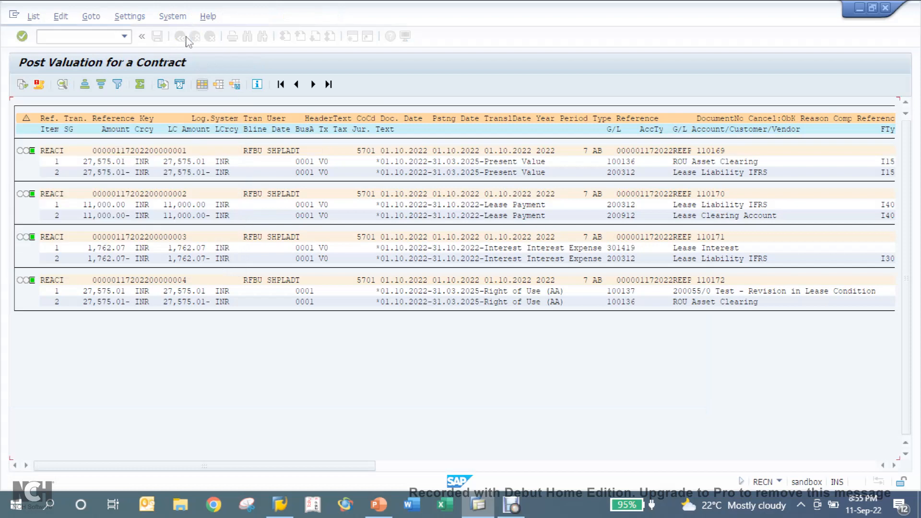
- Leave the valuation posting run and return to the initial contract selection screen
click(180, 37)
click(186, 40)
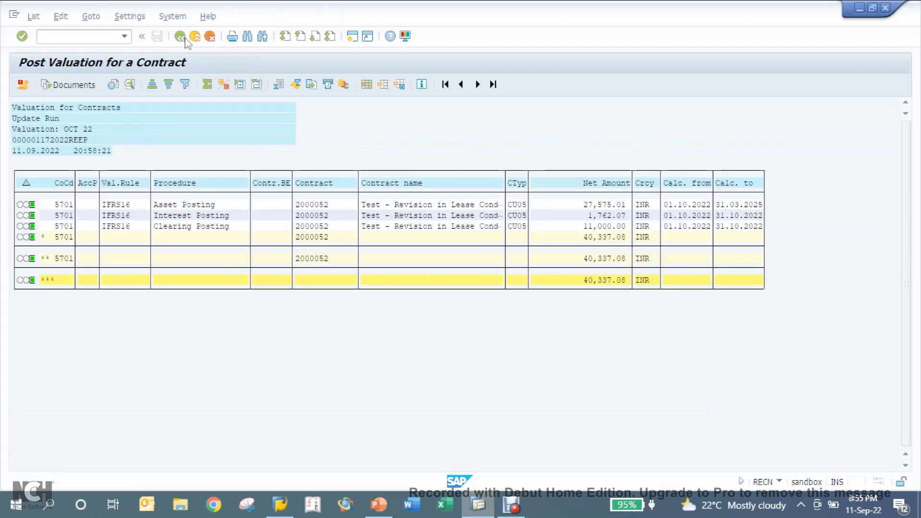
click(185, 41)
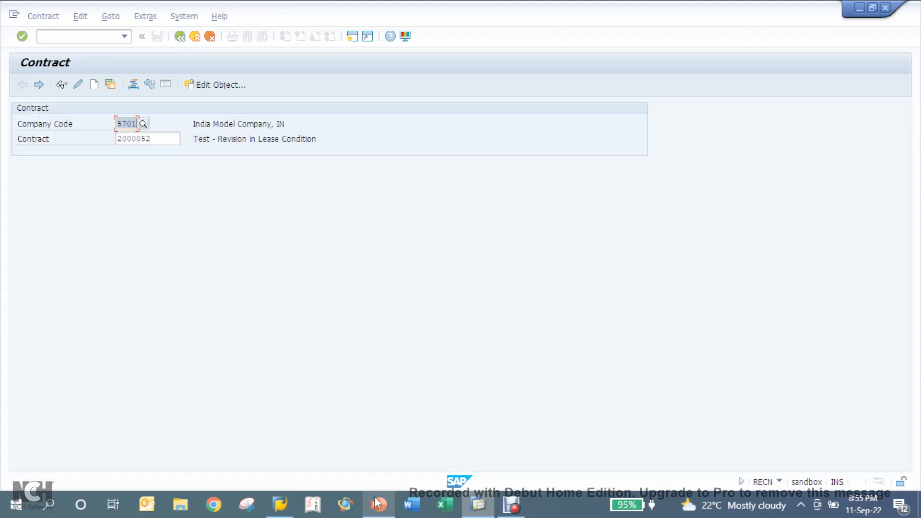
- Switch to PowerPoint and present the slides on lease increase entries and premature surrender of a lease contract
click(377, 504)
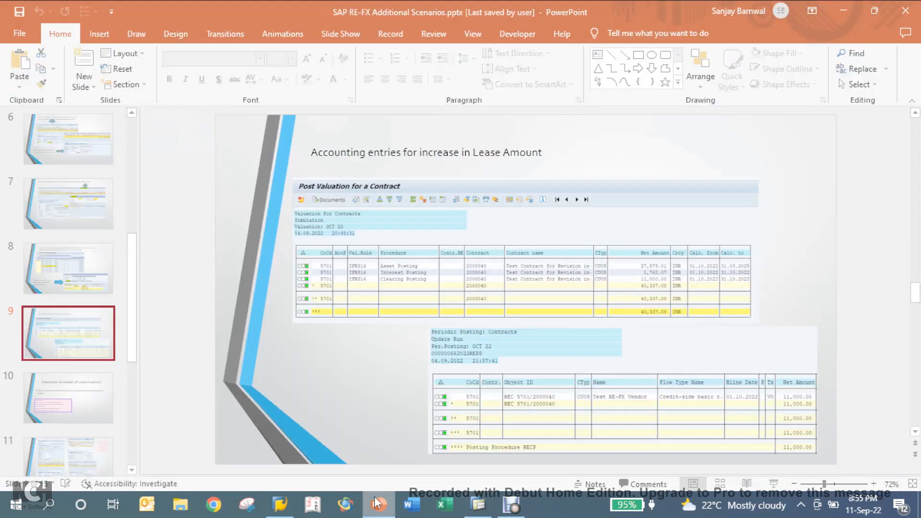
click(774, 485)
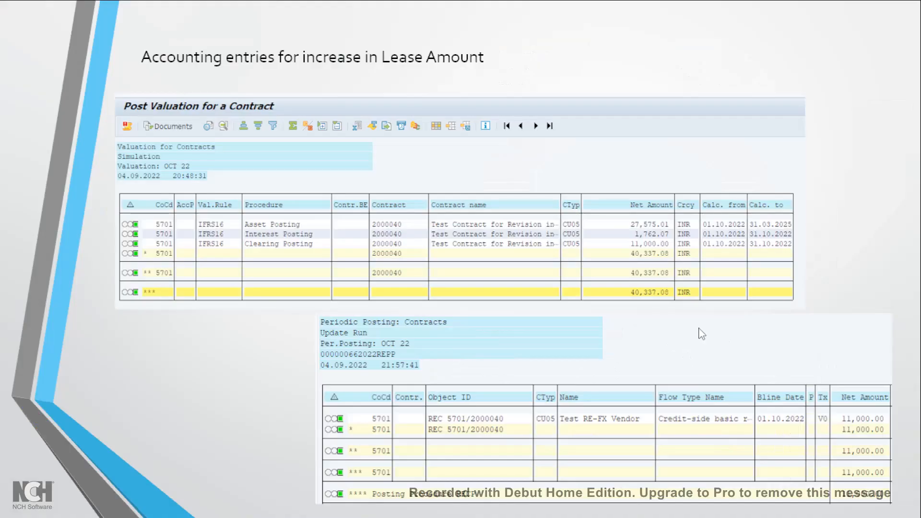
click(702, 334)
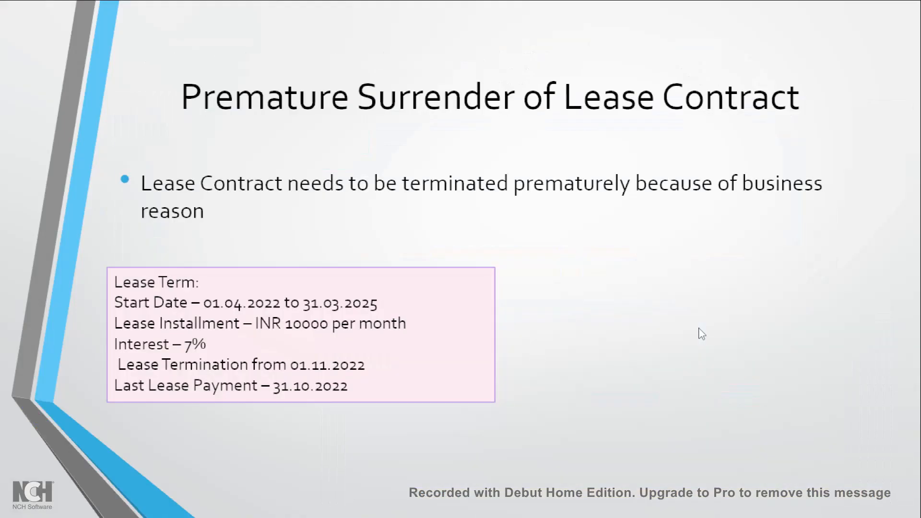
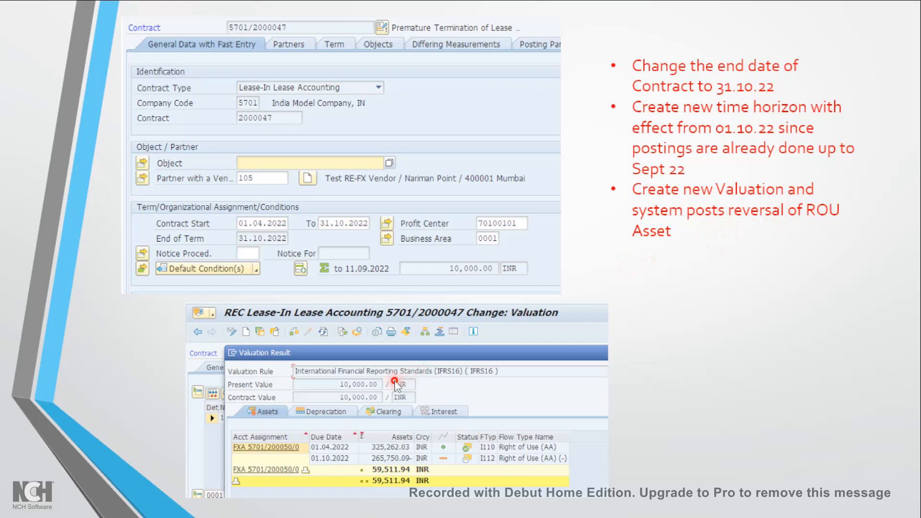
key(Right)
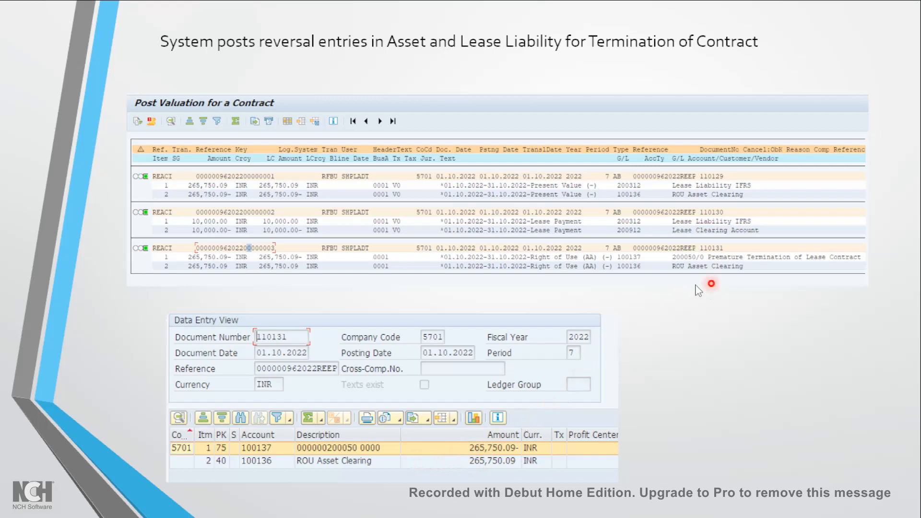
key(Right)
key(Left)
key(Escape)
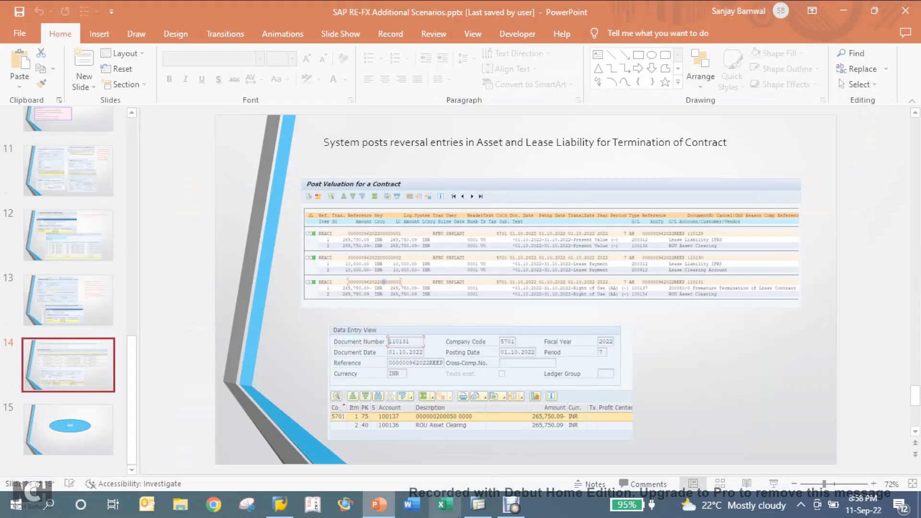
- Switch back to SAP and start a new Lease-In Lease Accounting contract in company code 5701
click(478, 504)
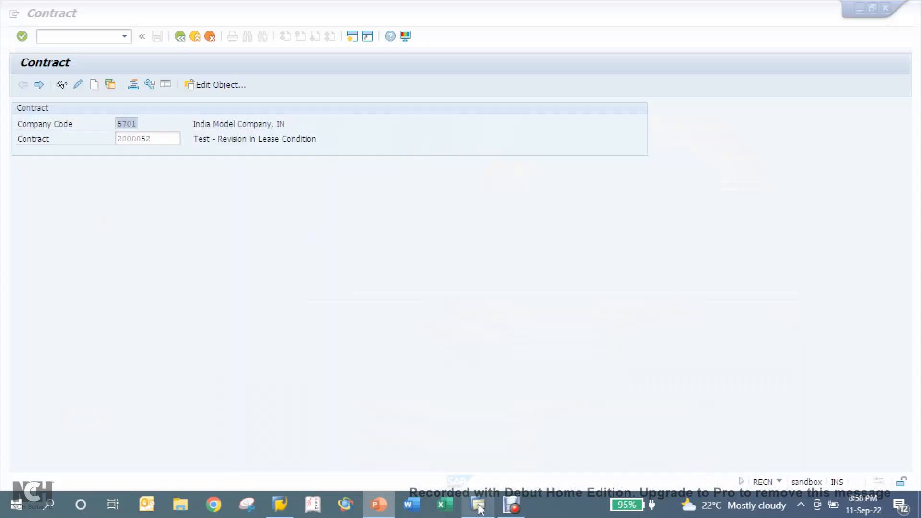
click(94, 85)
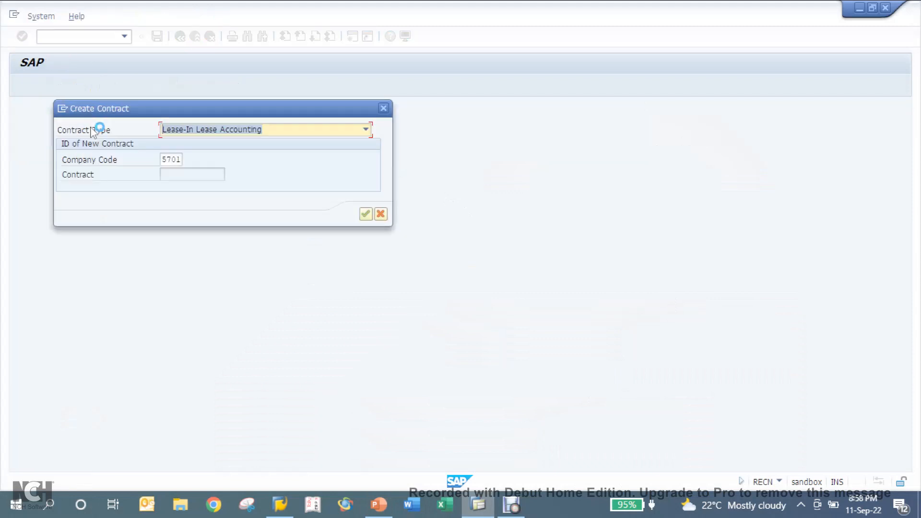
click(365, 215)
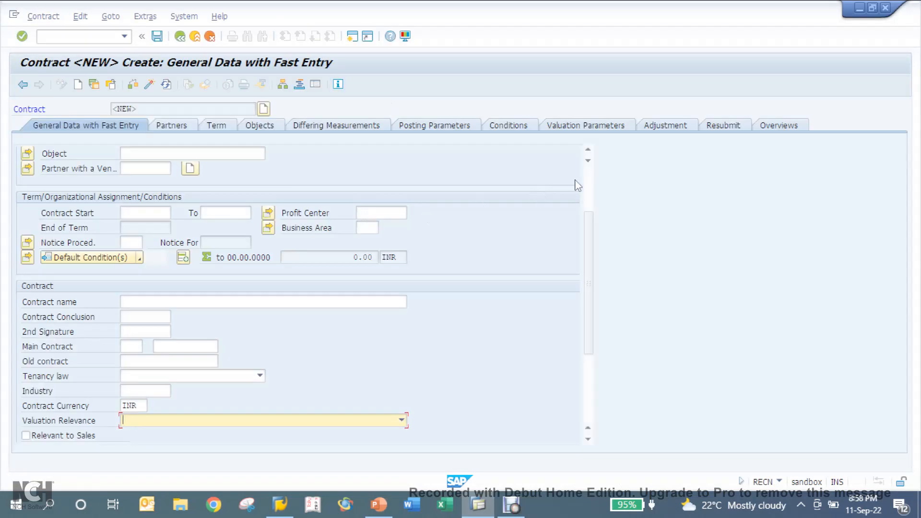
scroll(594, 181, up, 3)
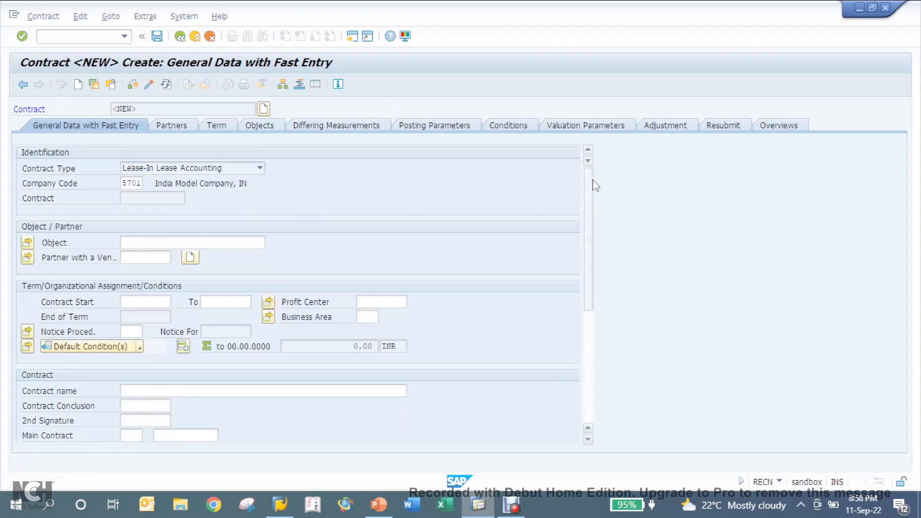
- Enter the vendor partner number and set the contract term from 01.04.2022 to 31.03.2025
click(146, 256)
key(Down)
key(Return)
key(Tab)
key(Down)
key(Return)
key(Tab)
key(Down)
key(Return)
key(Tab)
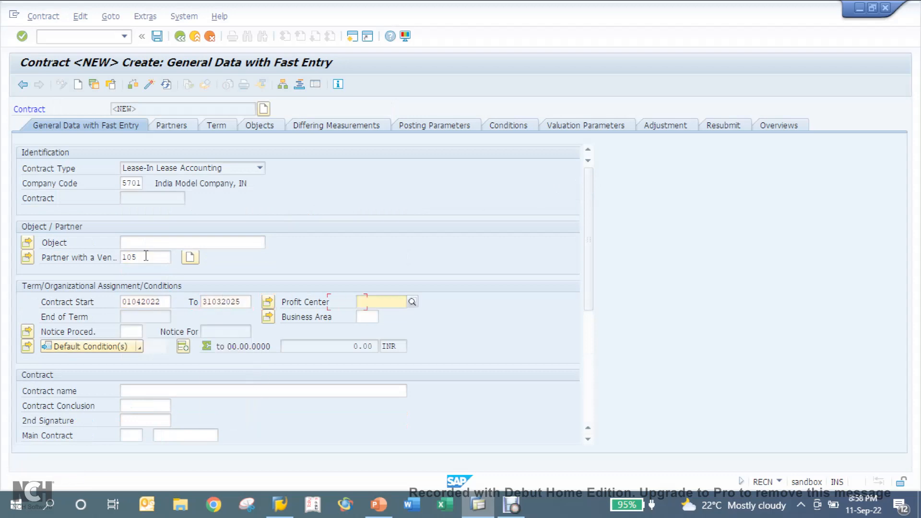
- Assign profit center 70100101 and business area 0001 to the contract
key(Down)
key(Return)
key(Tab)
key(Down)
key(Return)
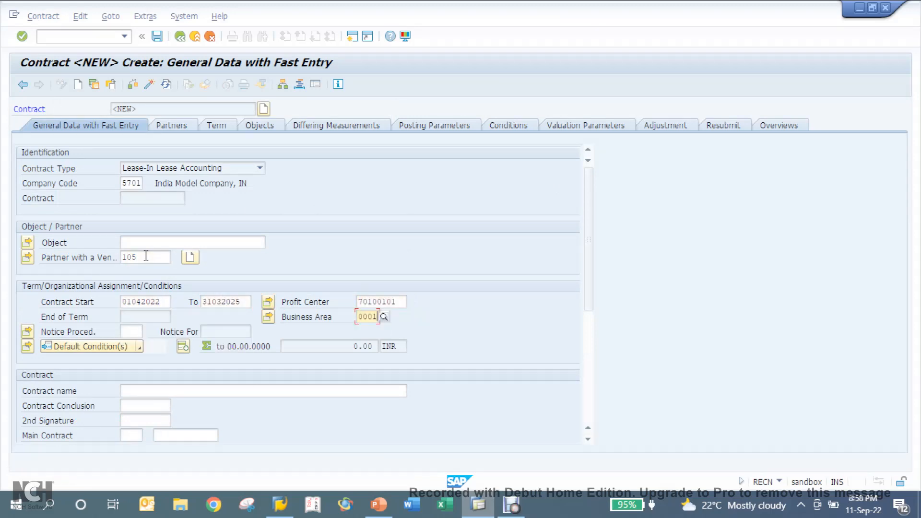
- Name the contract "Test - Premature Closure of Contract", copy that name, and set its valuation relevance to Finance Lease Relevant
scroll(589, 391, down, 5)
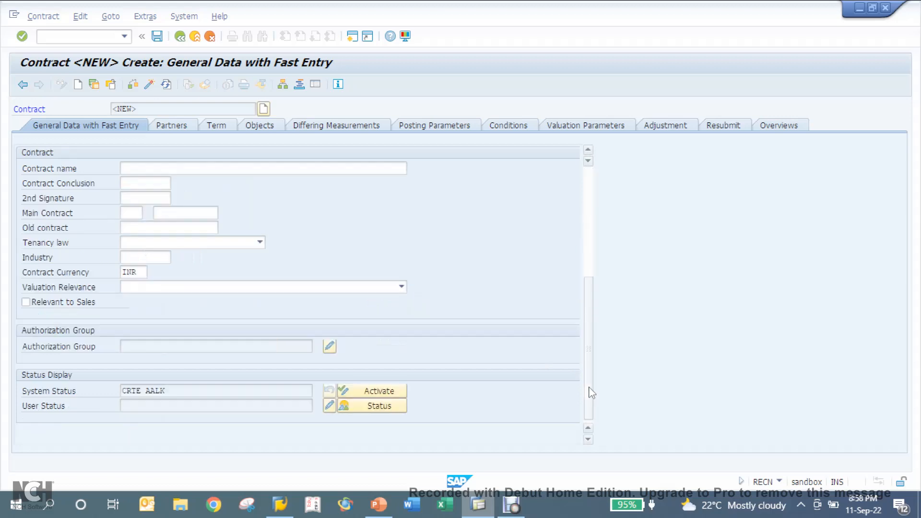
click(151, 169)
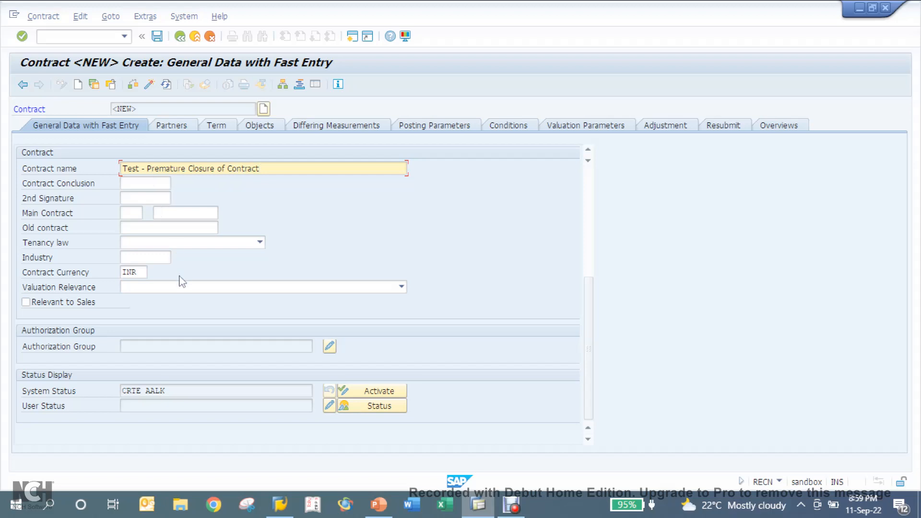
drag(263, 166, 121, 154)
key(ctrl+c)
click(224, 288)
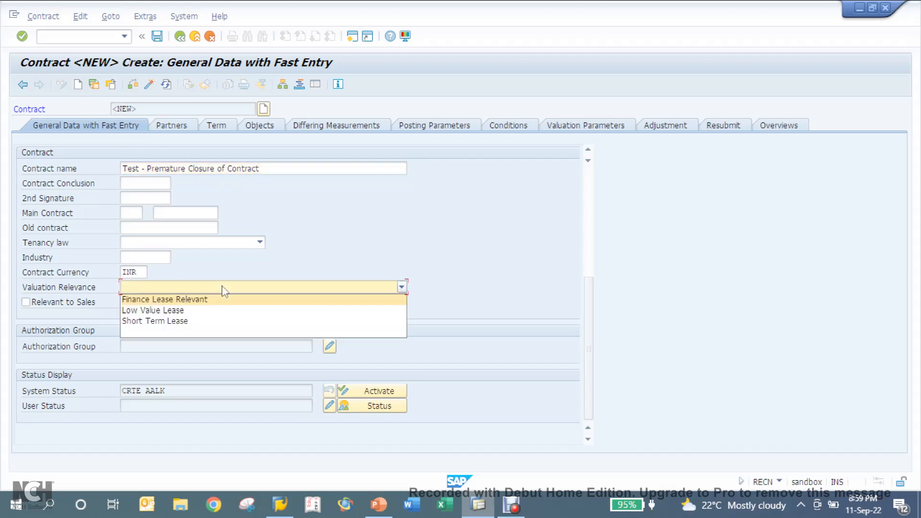
click(201, 300)
- Add a Contract Object to the contract's objects and name it "Test - Premature Closure of Contract"
click(263, 126)
click(37, 169)
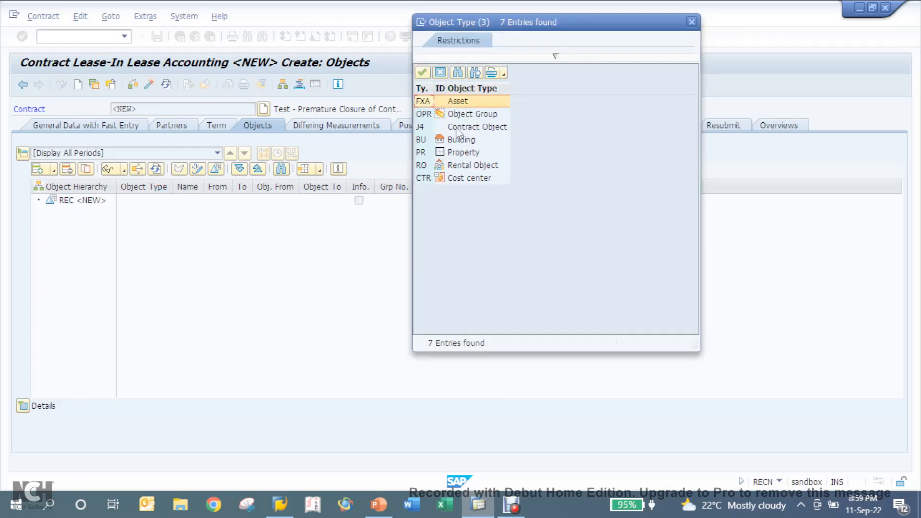
double_click(456, 128)
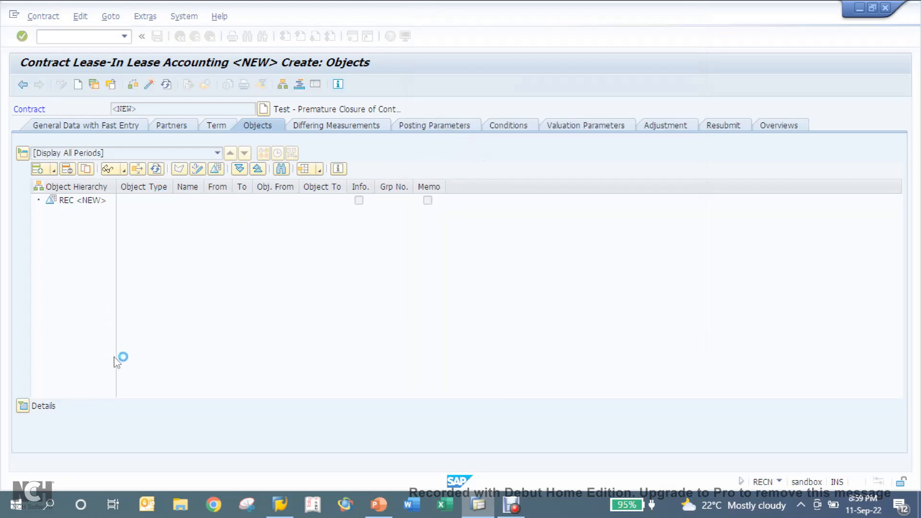
click(204, 317)
key(ctrl+v)
- Set the contract object's object type to J4 and its account assignment to CTR 5701/70102001
key(Tab)
key(Tab)
key(Tab)
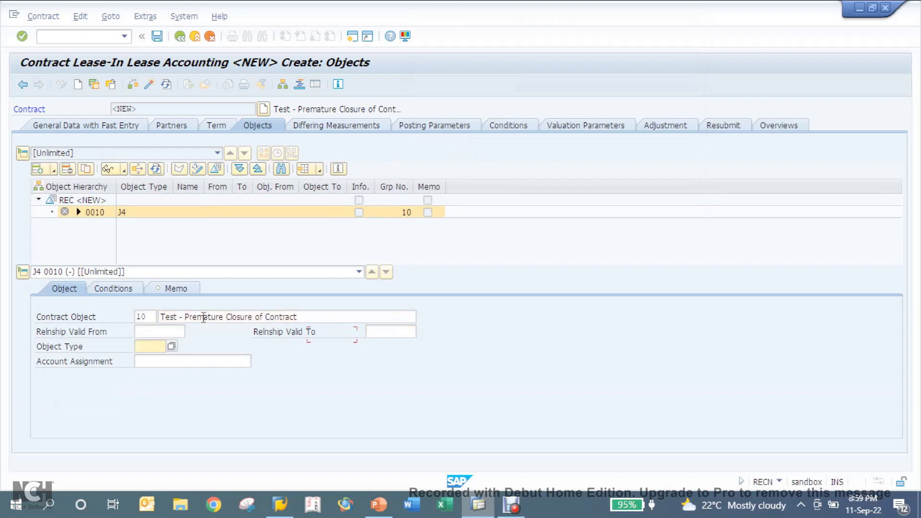
click(151, 357)
key(Tab)
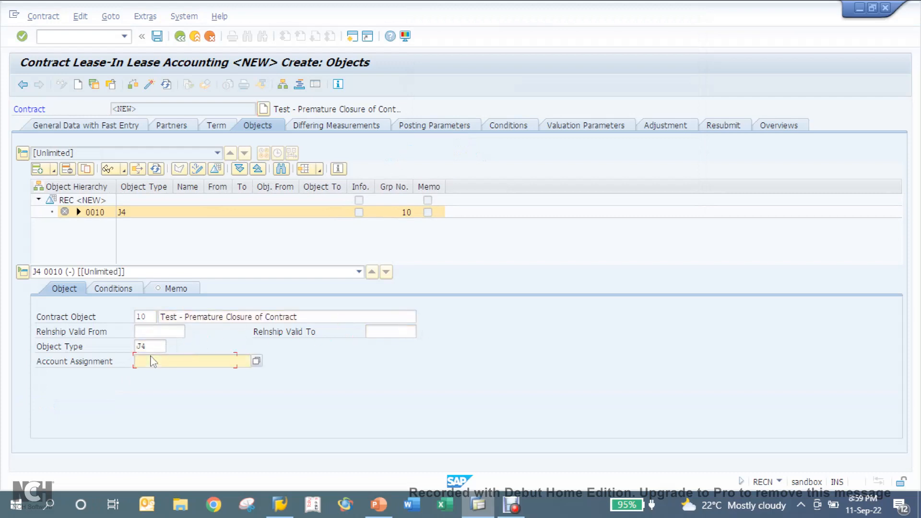
click(158, 373)
- Add a Credit side basic rent condition (V100) to the contract with a unit price of 10000 INR
click(508, 126)
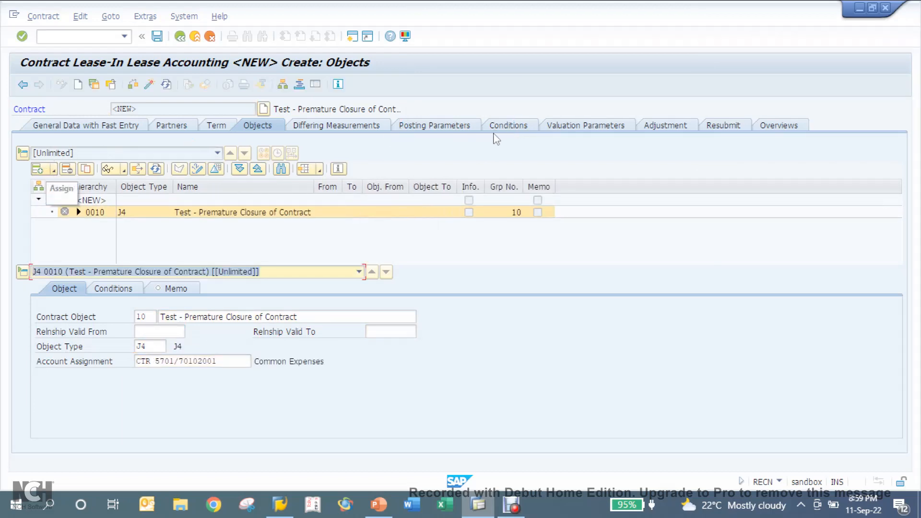
click(509, 126)
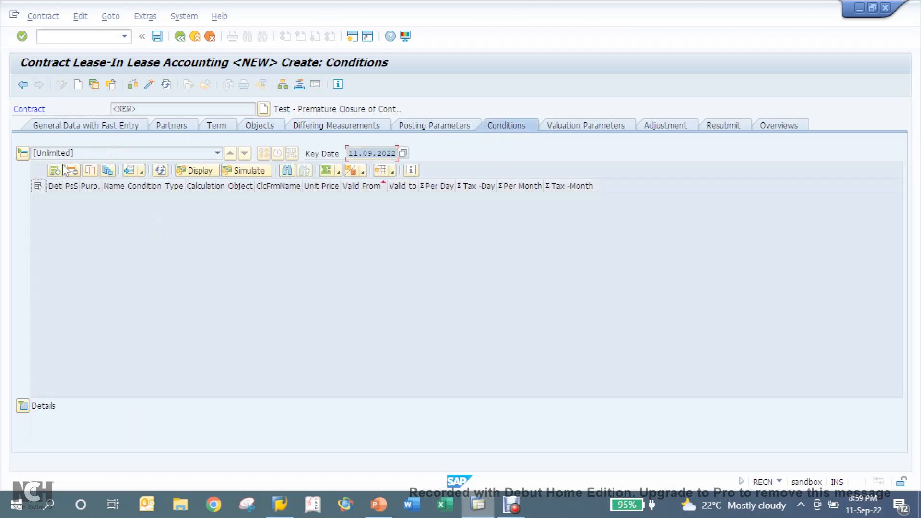
click(55, 170)
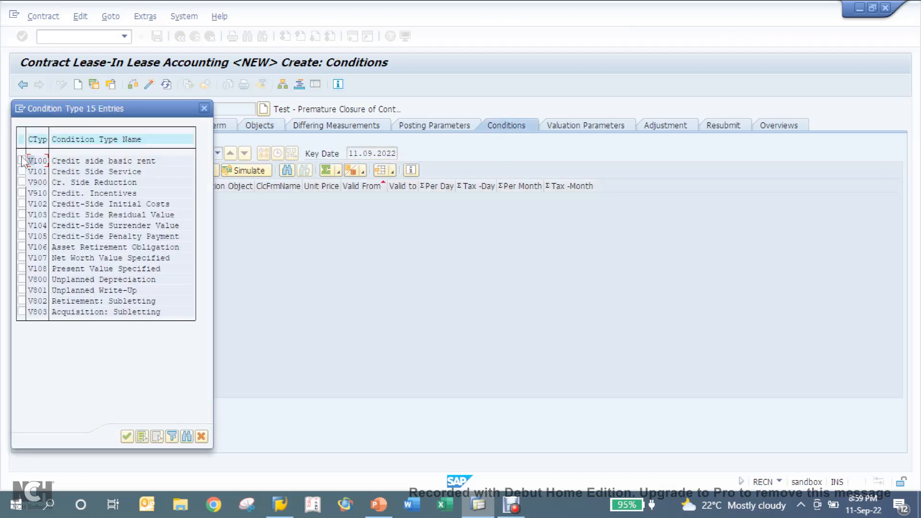
click(126, 437)
click(161, 372)
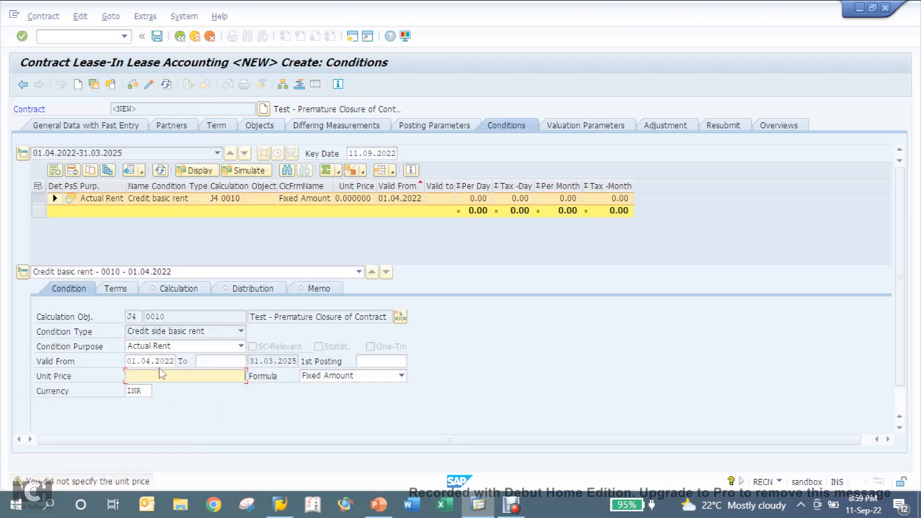
text(10000)
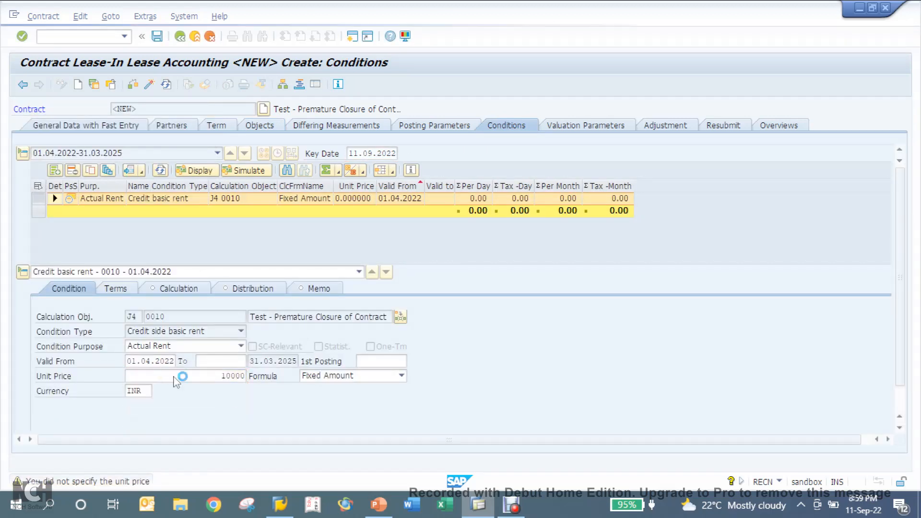
key(Return)
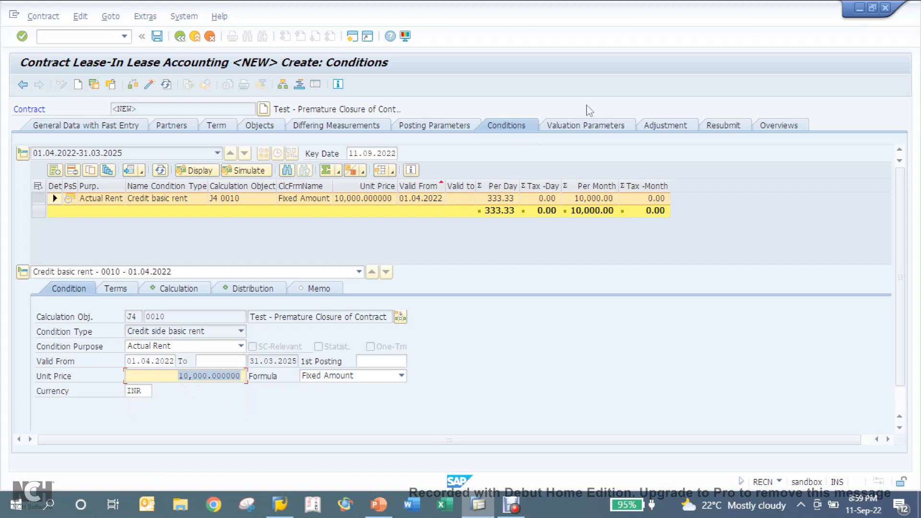
- Add an IFRS16 valuation rule for the contract object and set its interest rate to 7
click(577, 126)
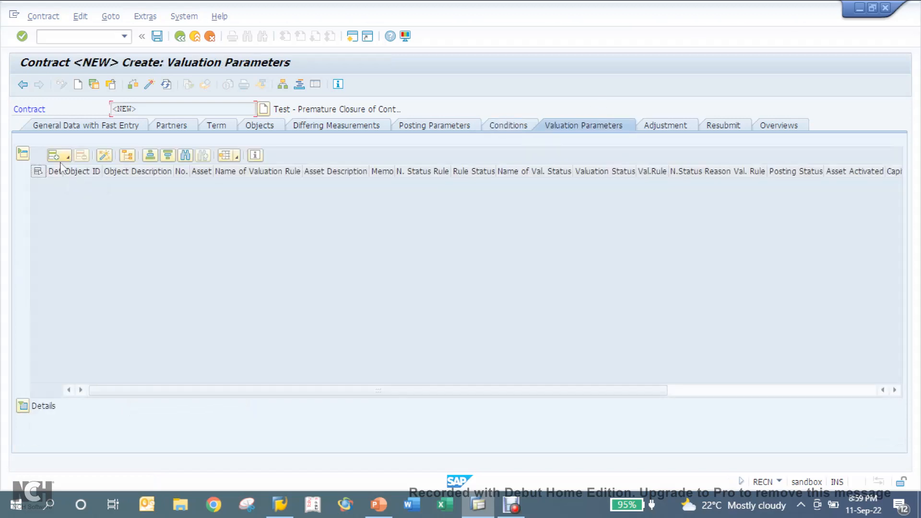
click(68, 157)
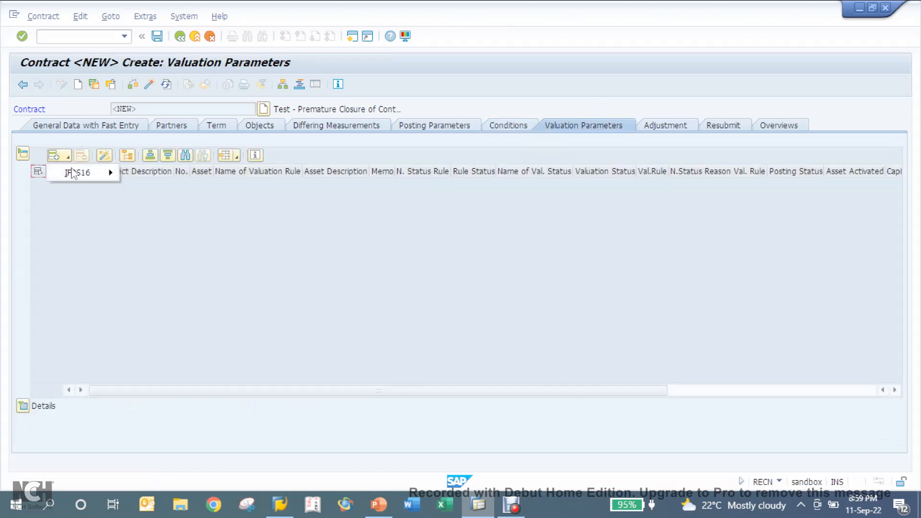
click(149, 202)
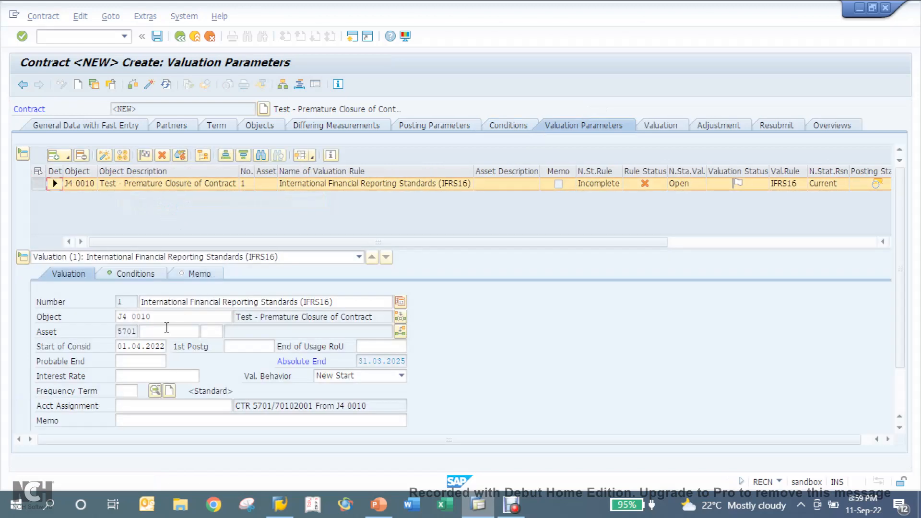
click(149, 376)
text(7)
key(Return)
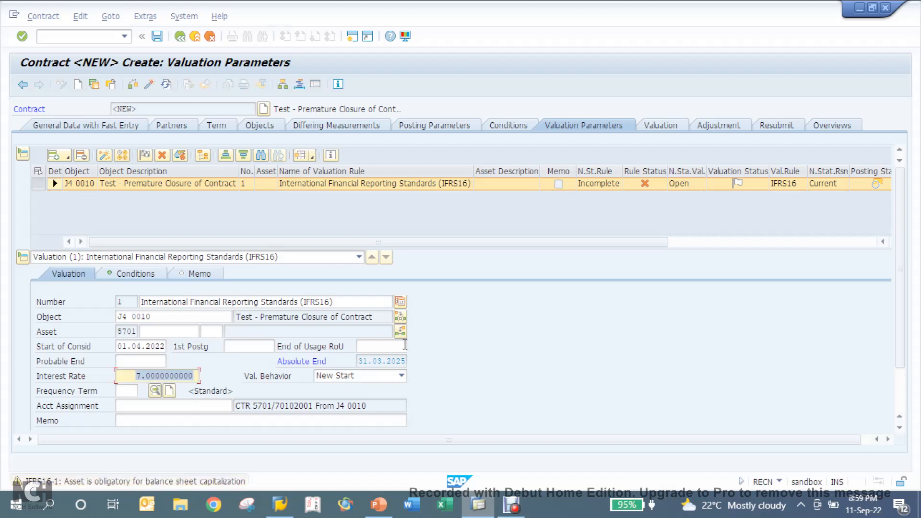
- Create the Lease Assets IFRS asset (class 5701) for the contract object and mark the valuation rule complete
click(182, 156)
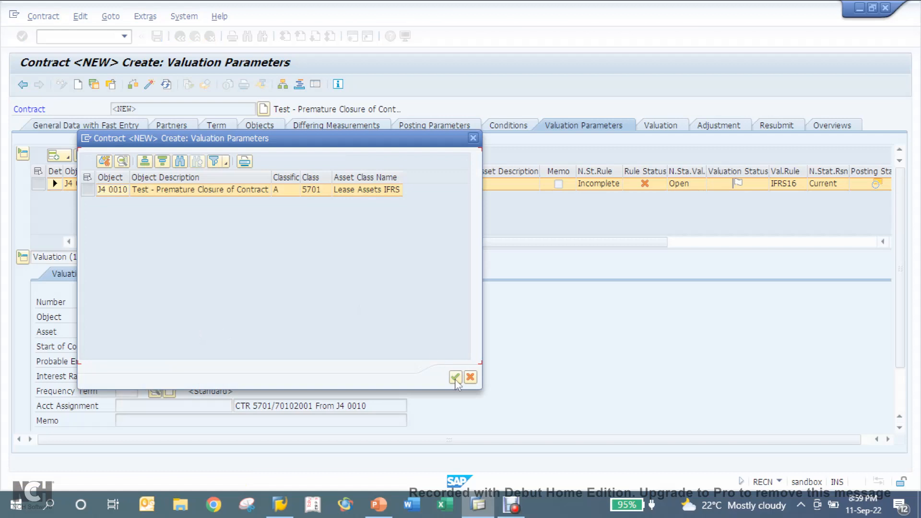
click(455, 378)
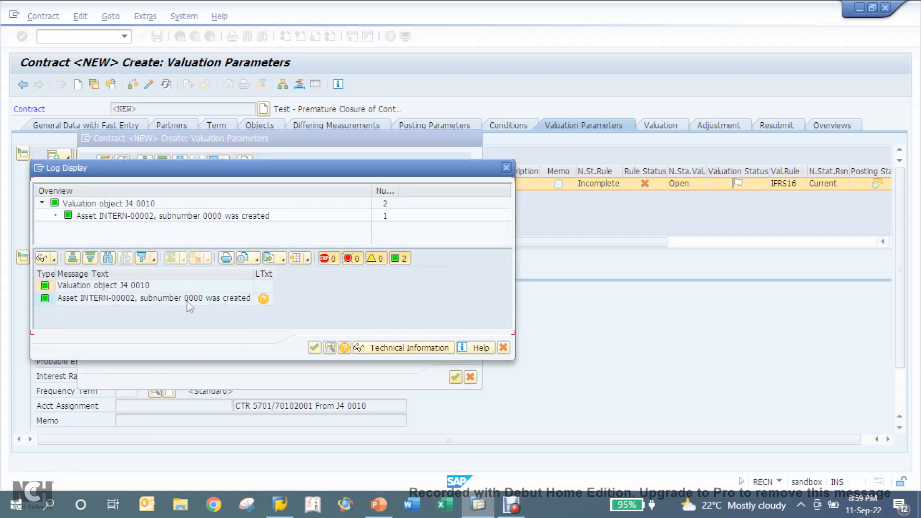
click(314, 347)
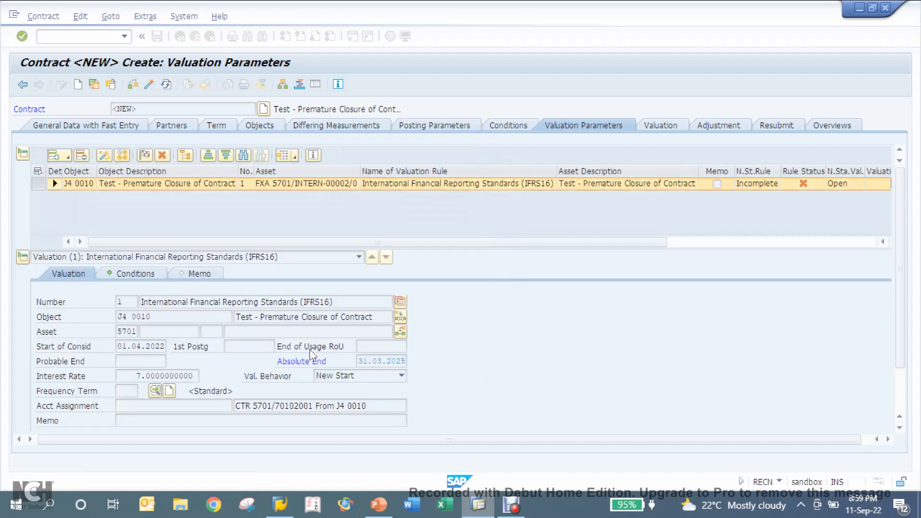
click(145, 155)
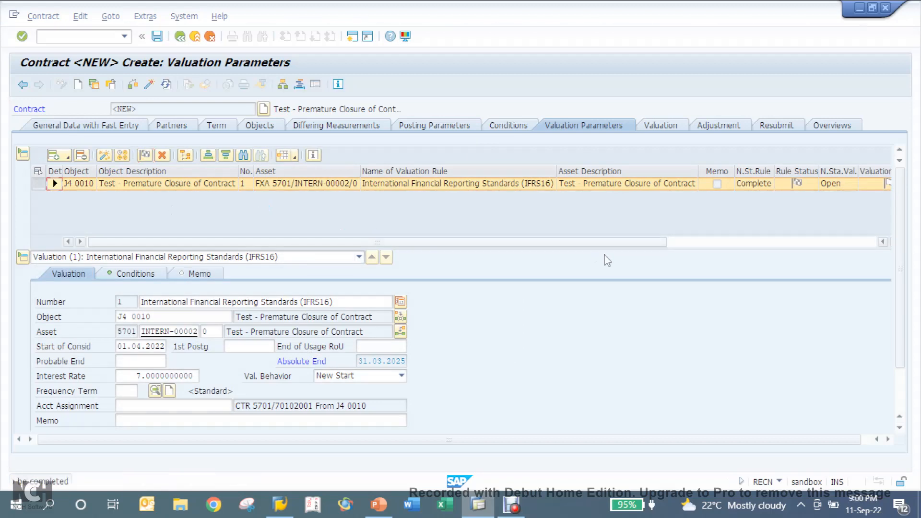
- Save the new lease contract and activate it
click(158, 38)
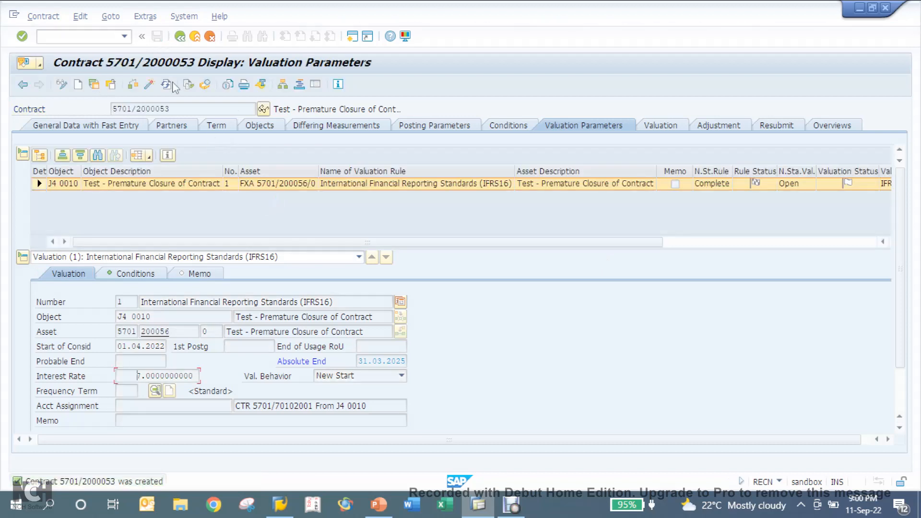
click(148, 85)
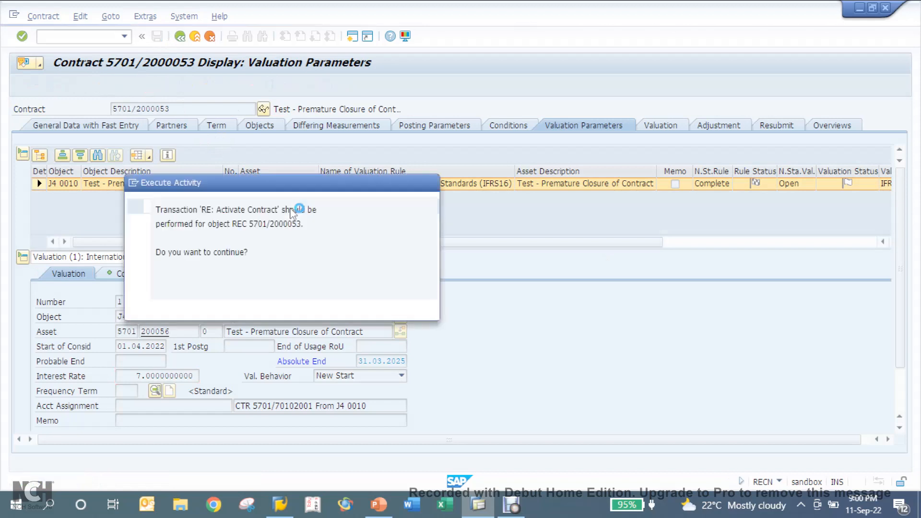
click(198, 308)
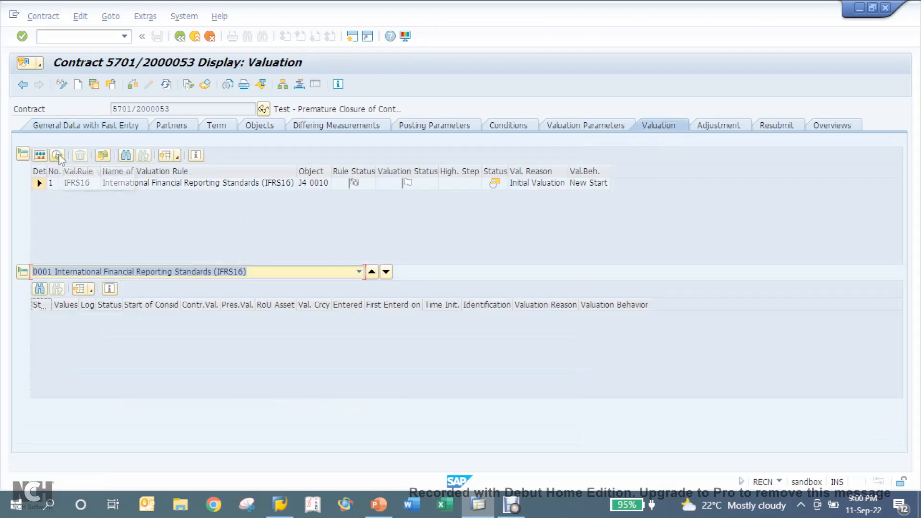
- Run the initial IFRS16 valuation of the contract, check the Right of Use asset value, and save the valuation result
click(56, 156)
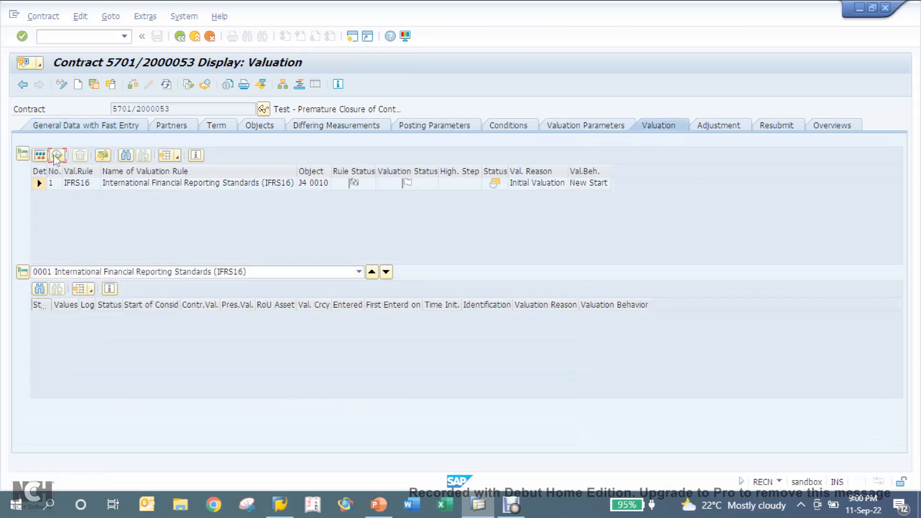
click(490, 200)
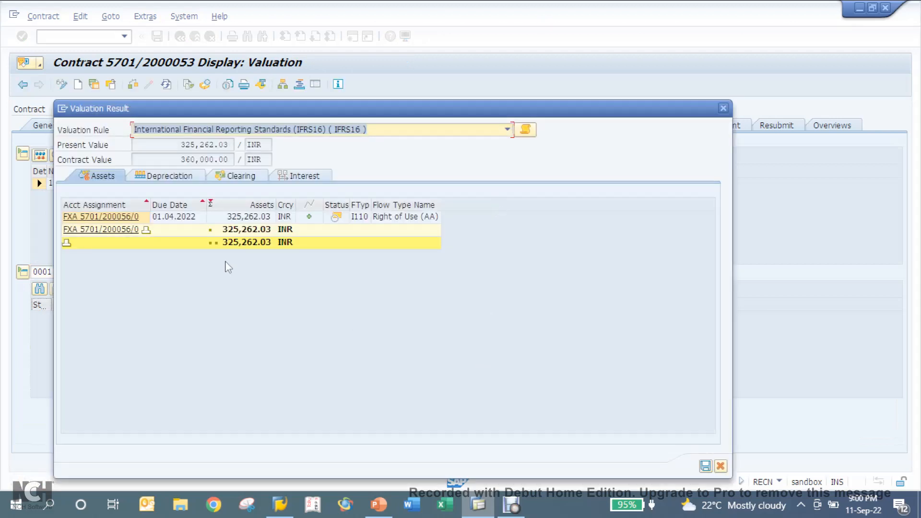
click(237, 219)
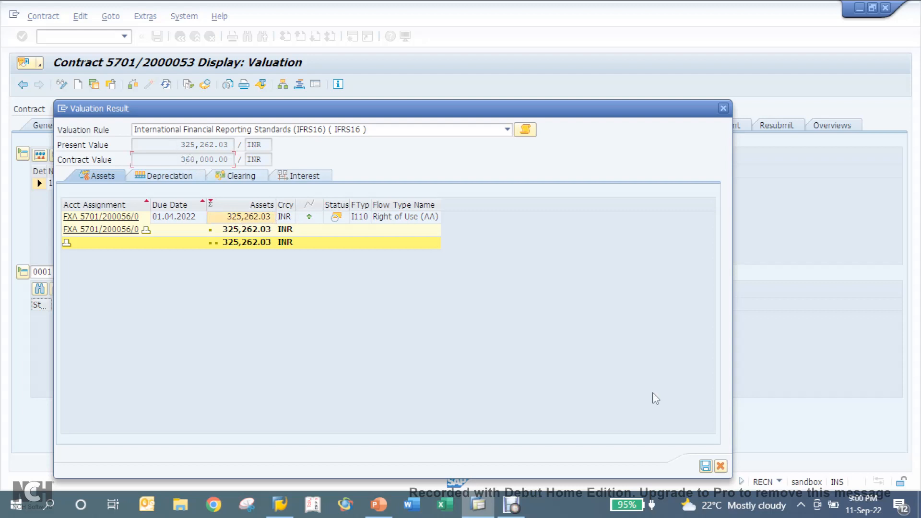
click(707, 466)
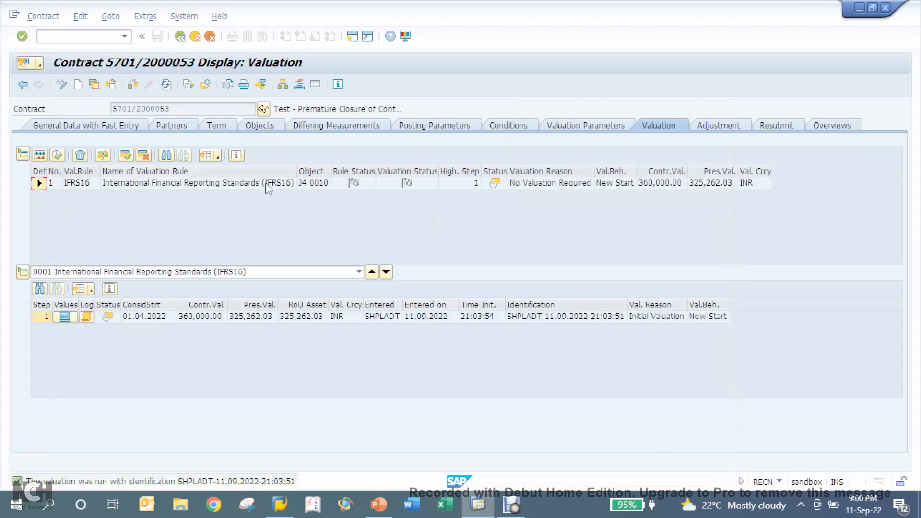
- Start posting the contract's valuation and set the posting run's due date to 30.09.2022
click(127, 156)
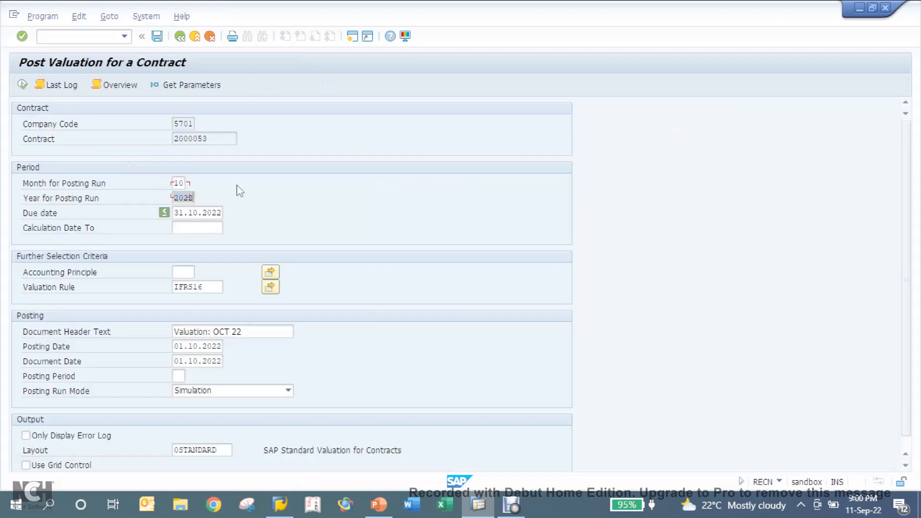
key(Tab)
key(BackSpace)
key(Down)
key(Return)
key(Tab)
key(Tab)
key(Tab)
key(Tab)
key(Tab)
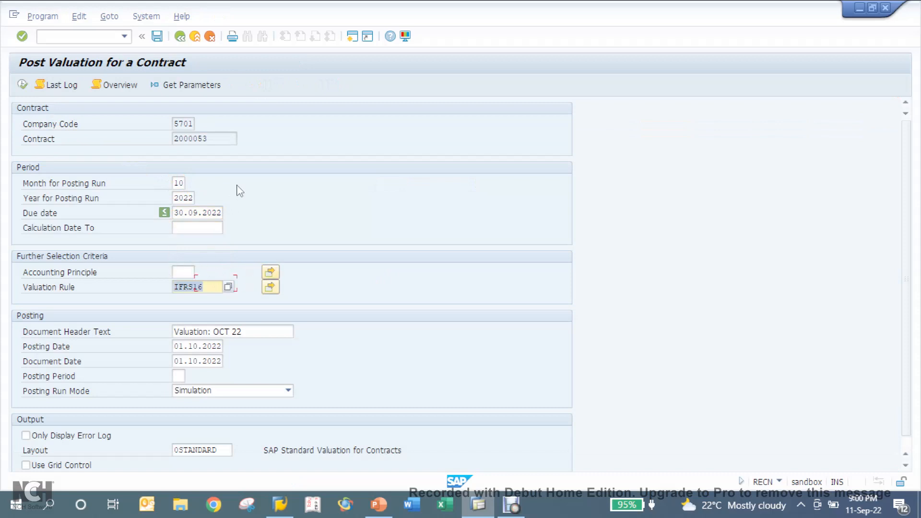
- Set the document header text to "Valuation: Sept 22" and both the posting and document dates to 01.09.2022
key(BackSpace)
key(Down)
key(Return)
key(Tab)
key(BackSpace)
key(Down)
key(Return)
key(Tab)
key(BackSpace)
key(Down)
key(Return)
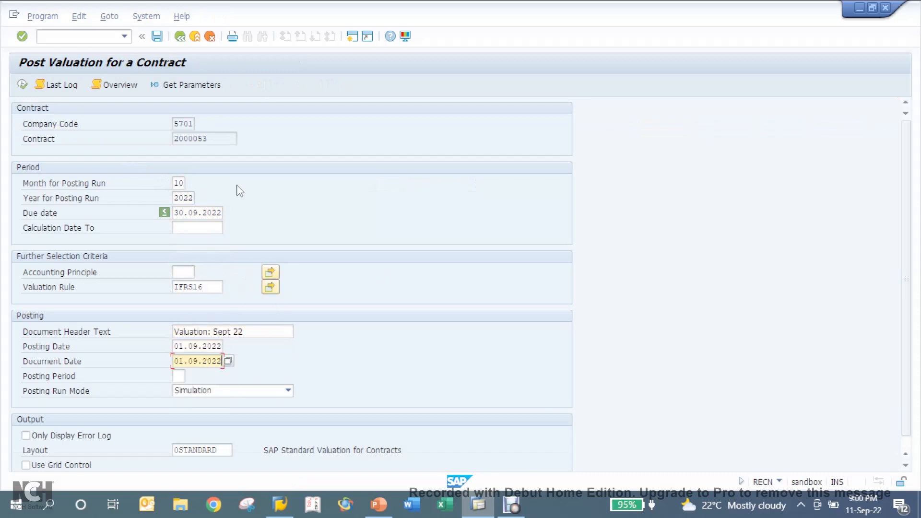
- Simulate the contract's valuation posting, then execute it as an Update Run
click(23, 85)
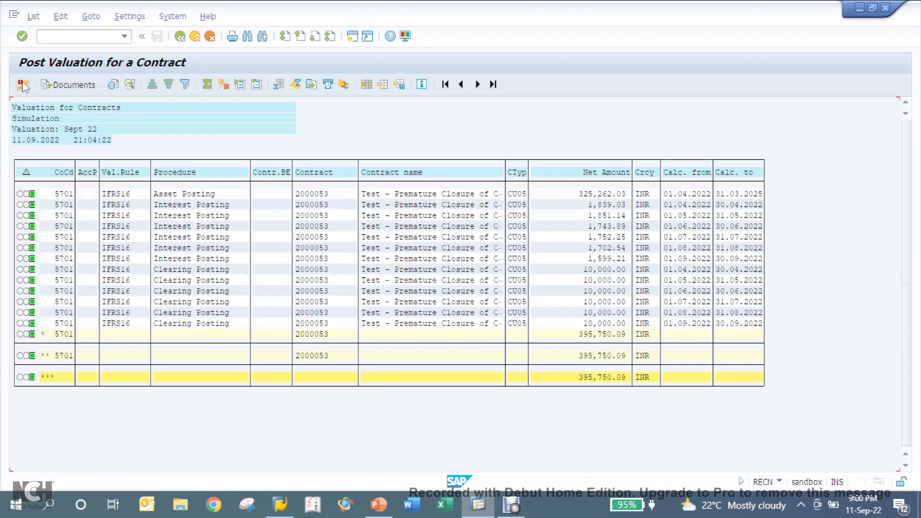
click(180, 36)
click(196, 390)
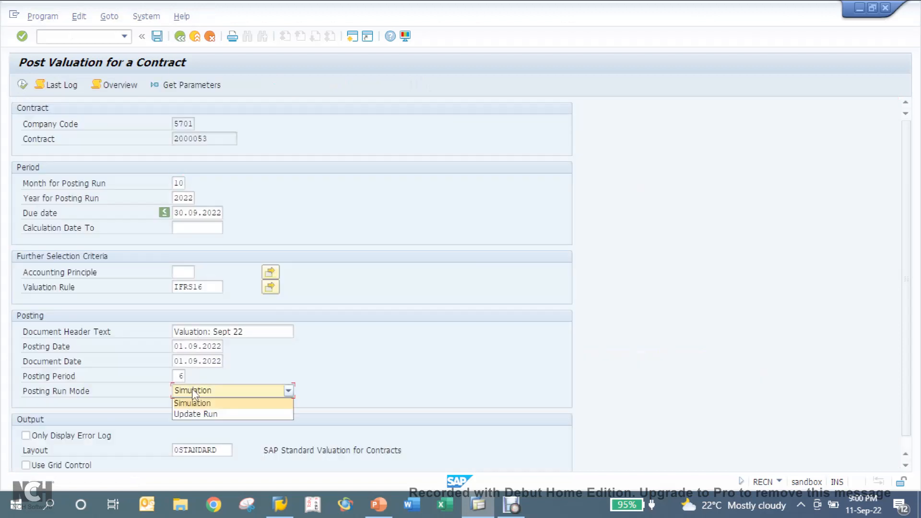
click(192, 414)
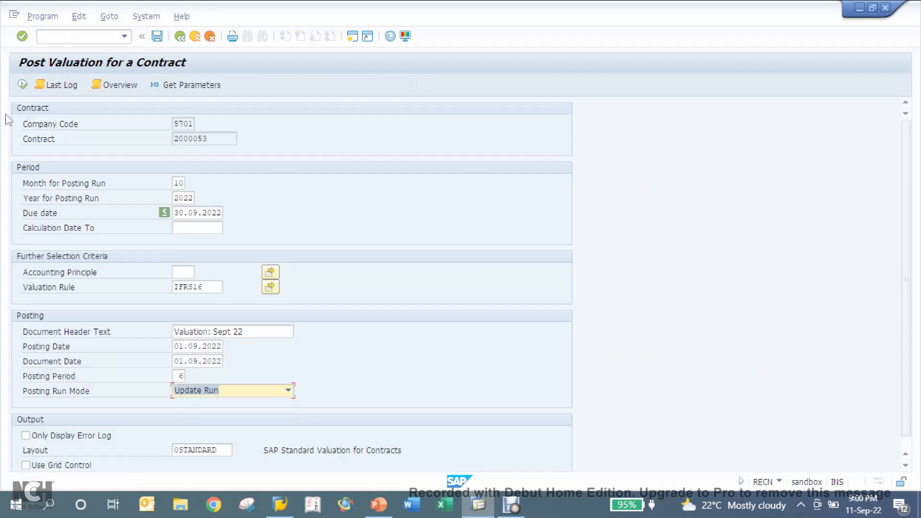
click(21, 88)
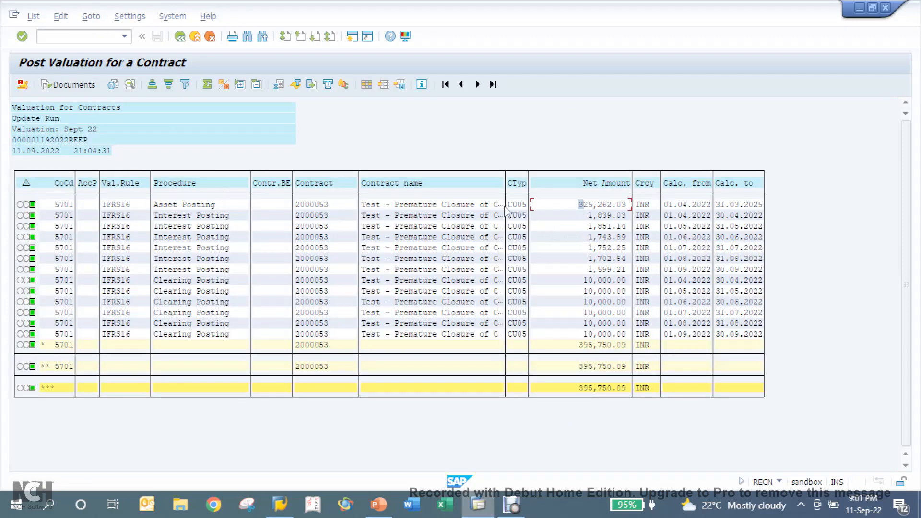
- Display the posting run's documents and examine the line items of the Right of Use asset accounting document
click(90, 84)
click(903, 373)
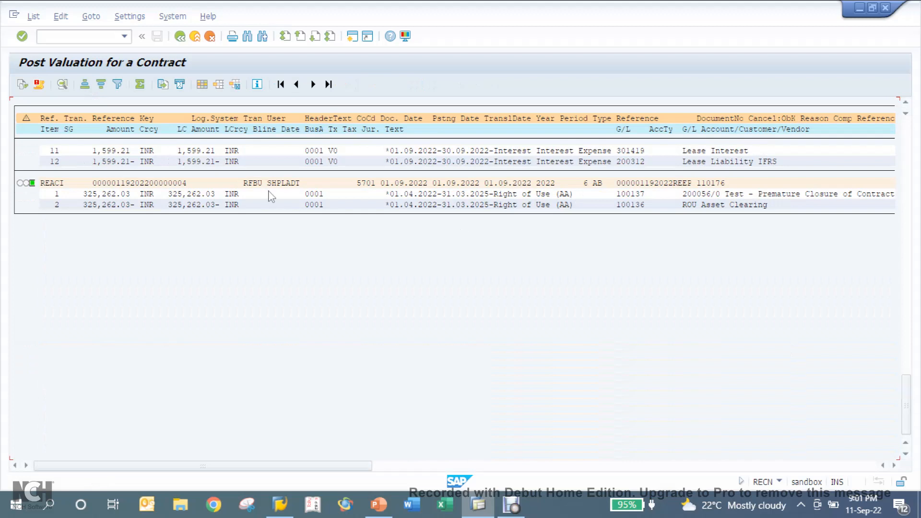
double_click(177, 183)
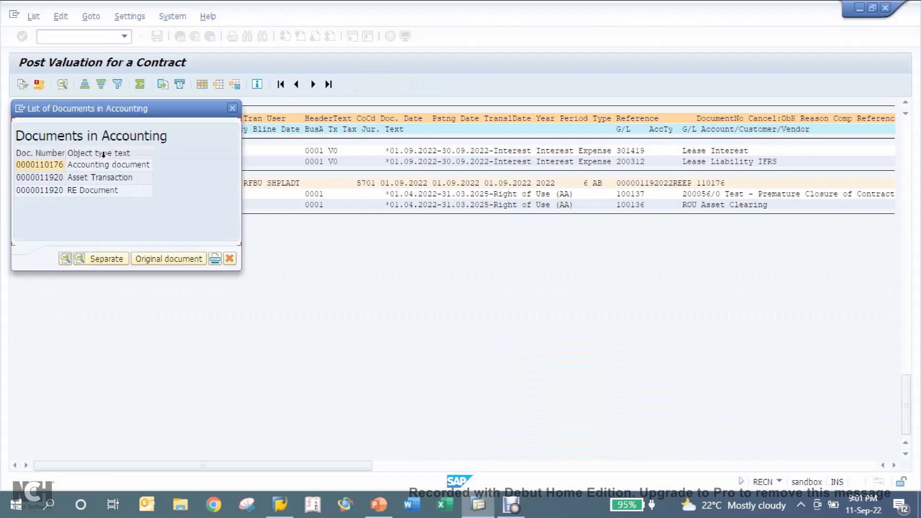
double_click(101, 165)
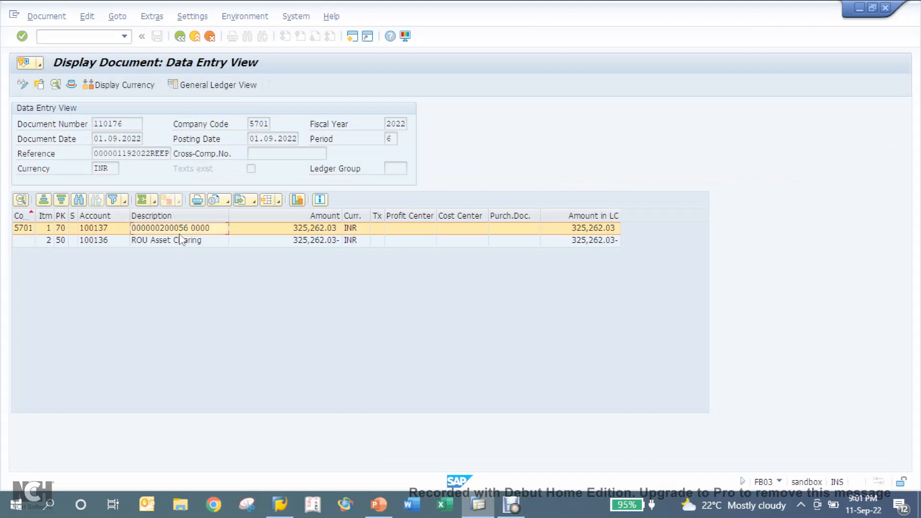
click(172, 242)
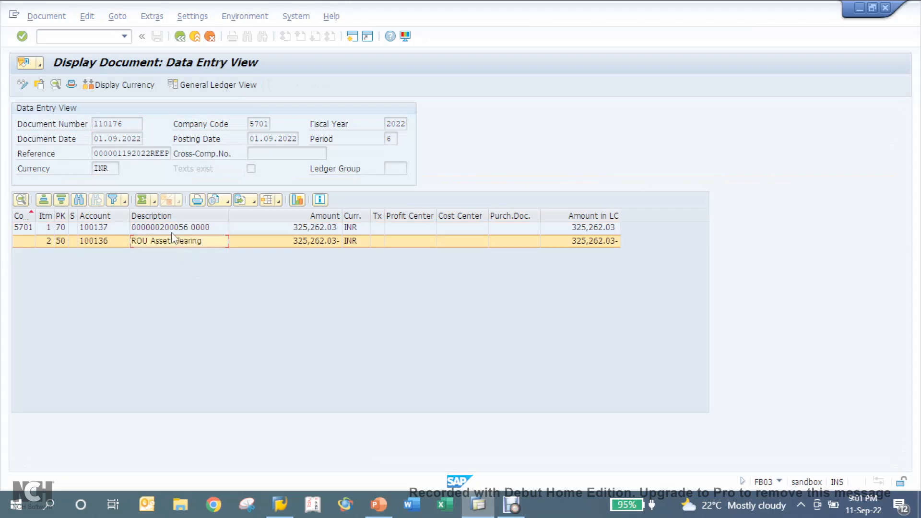
click(180, 37)
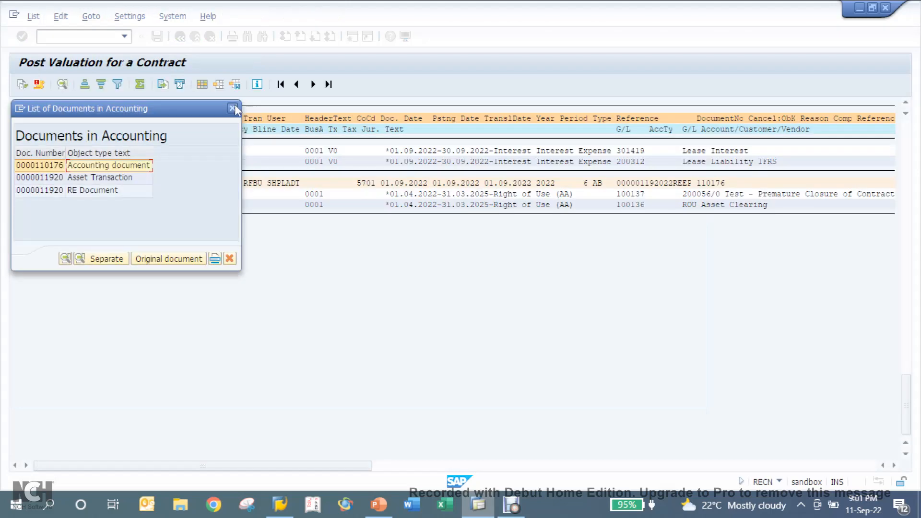
click(233, 109)
click(181, 37)
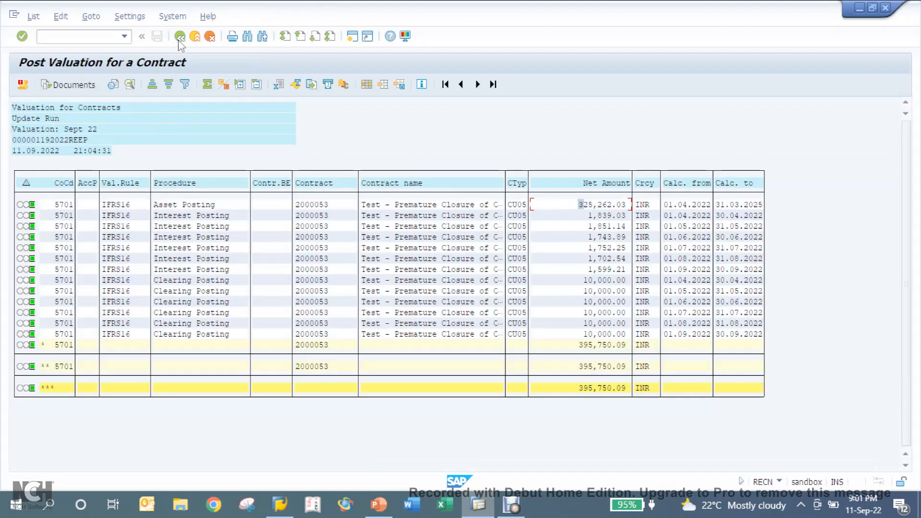
- Leave the posting run and the contract, and return to the SAP Easy Access screen
click(181, 37)
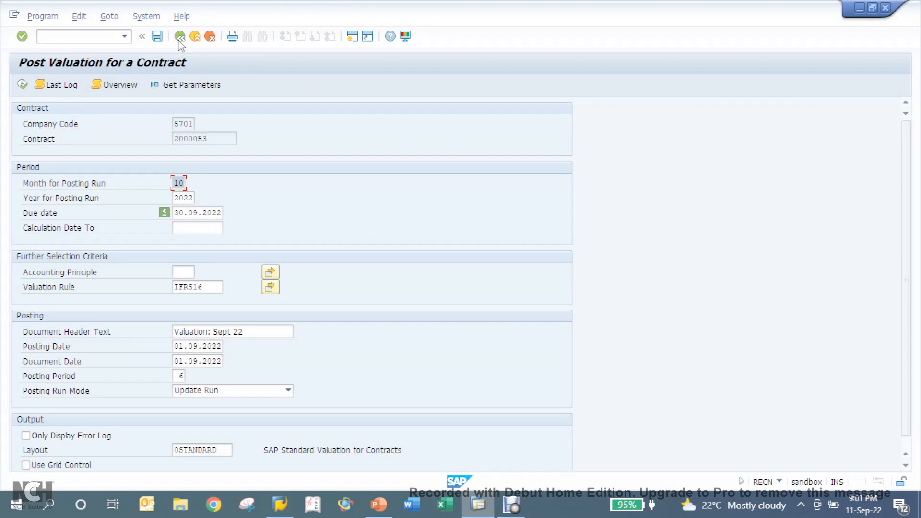
click(180, 38)
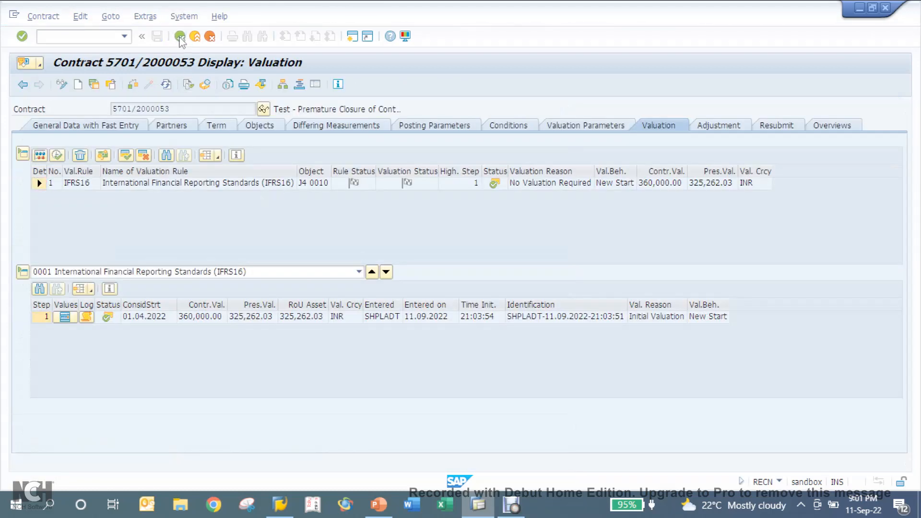
click(180, 37)
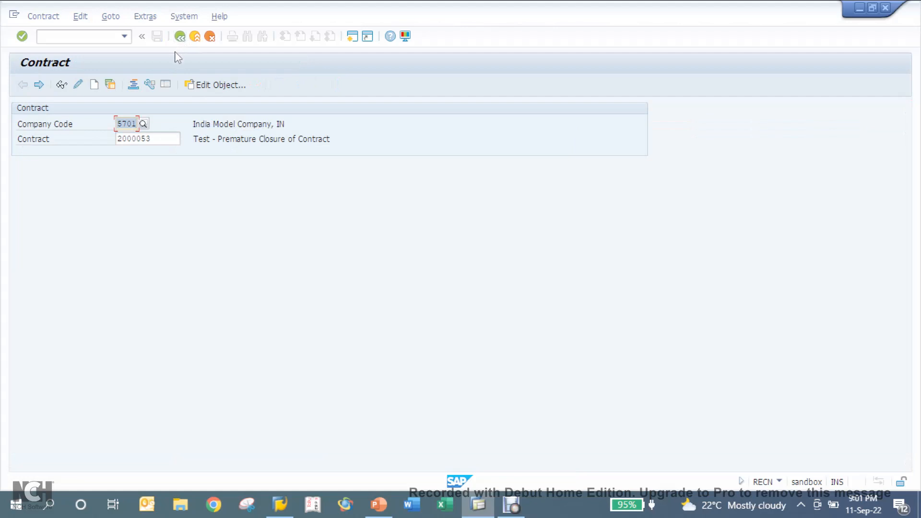
click(179, 143)
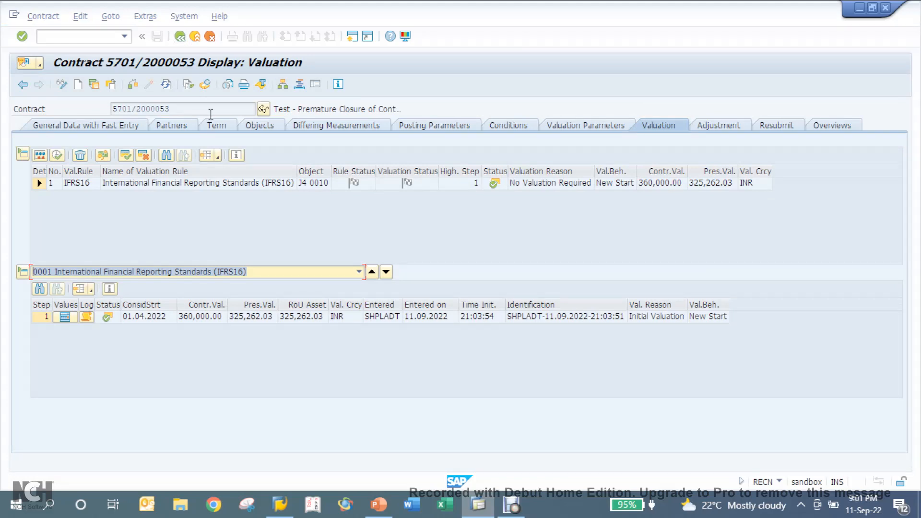
click(137, 108)
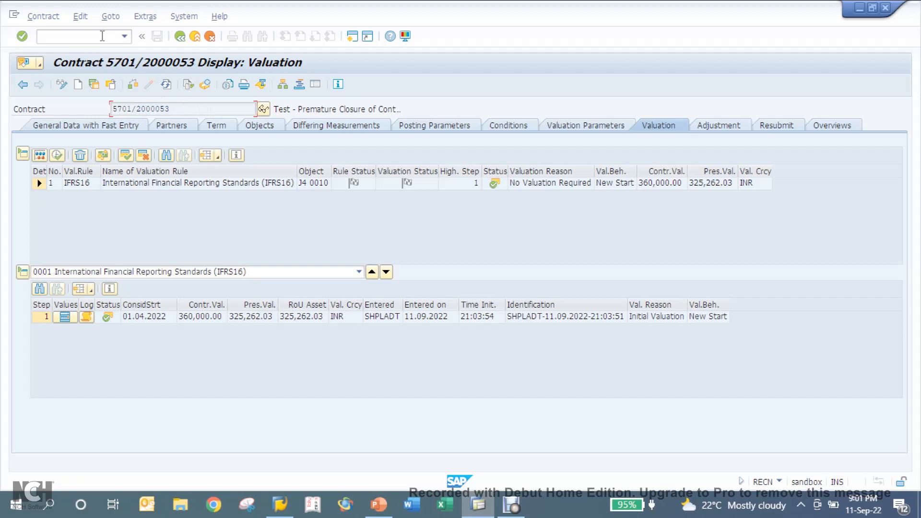
click(181, 37)
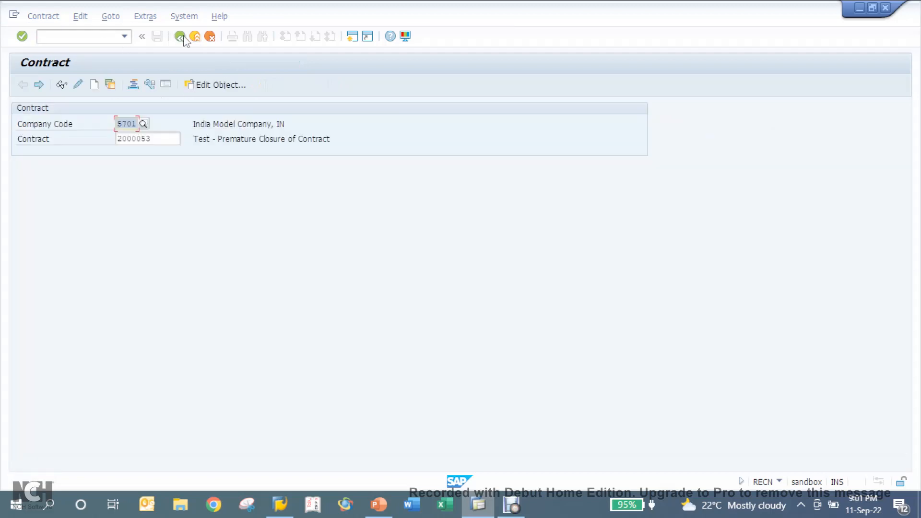
click(181, 38)
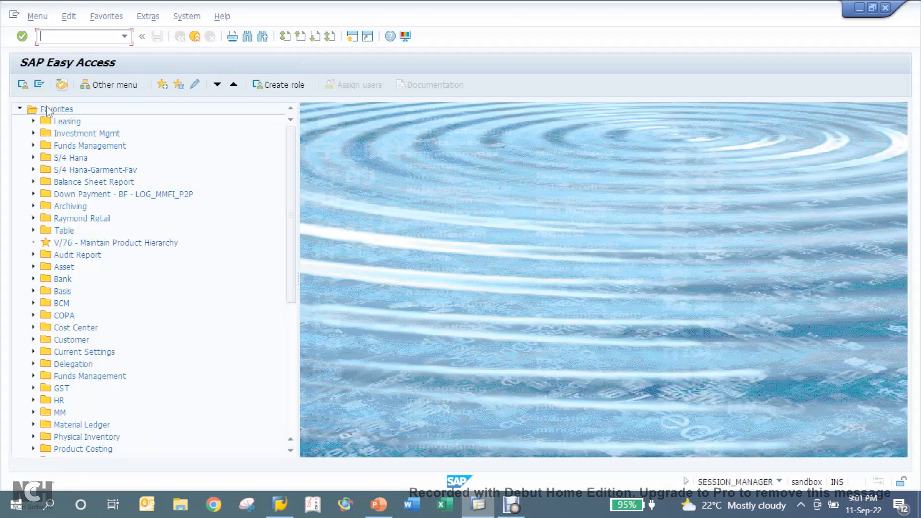
- Reopen the "Test - Premature Closure of Contract" contract through transaction RECN and switch it to change mode
click(20, 110)
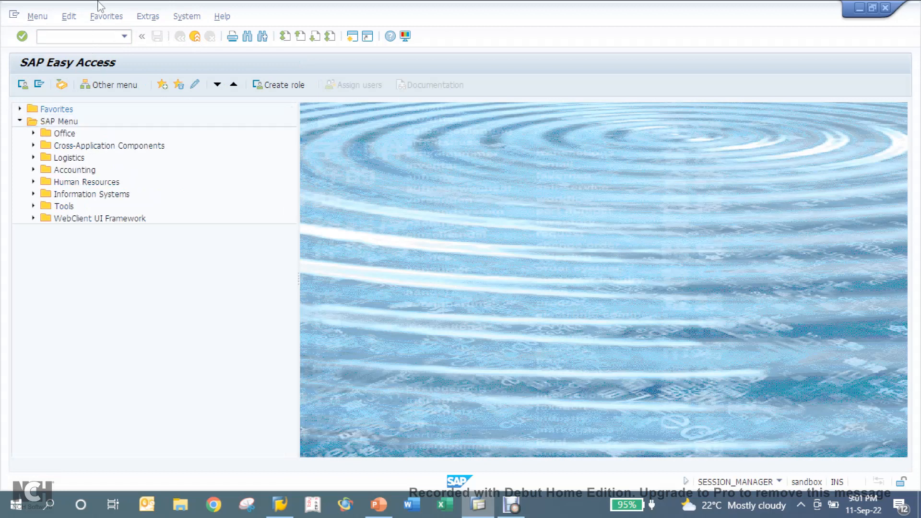
click(77, 37)
key(Return)
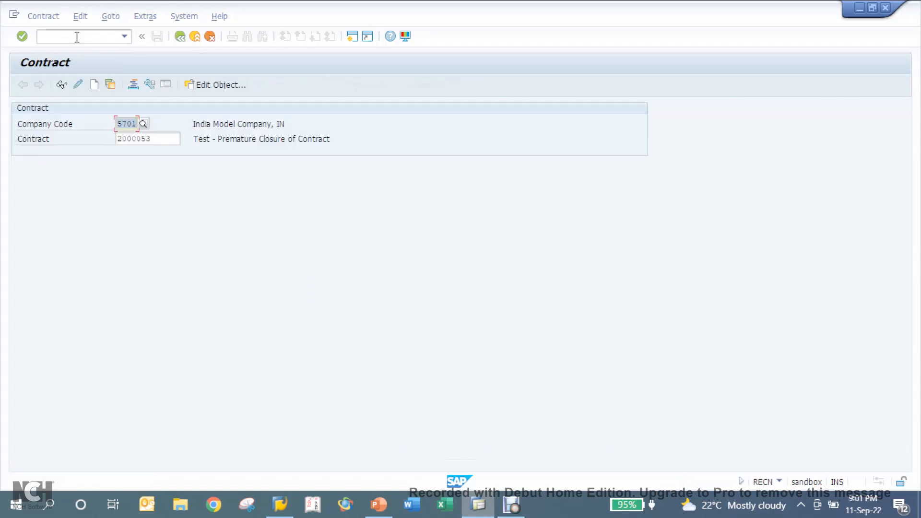
key(Return)
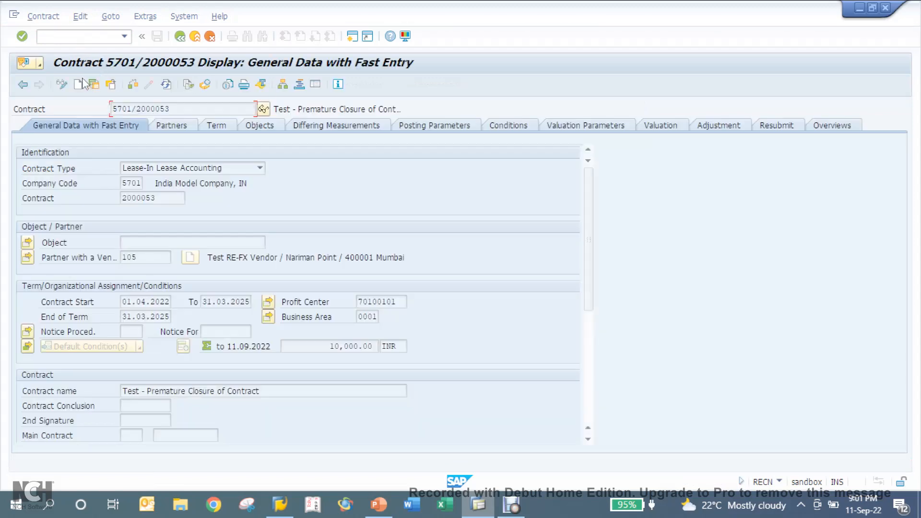
click(66, 84)
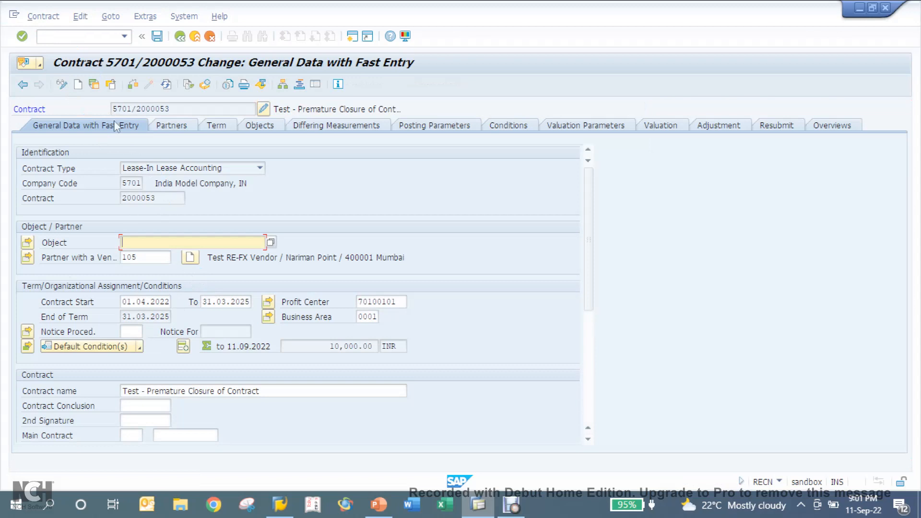
- Shorten the contract term by setting its end date to 31.10.2022
click(149, 306)
key(Tab)
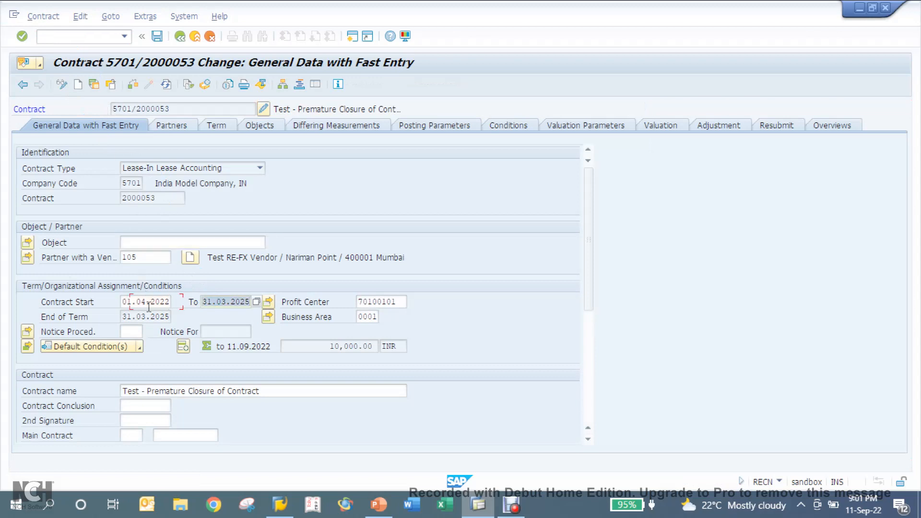
key(BackSpace)
key(Down)
key(Down)
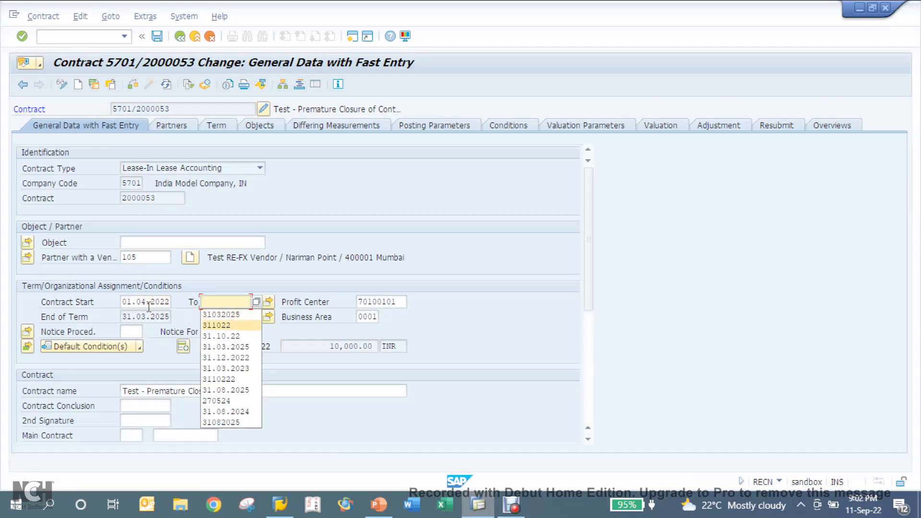
key(Return)
key(Return)
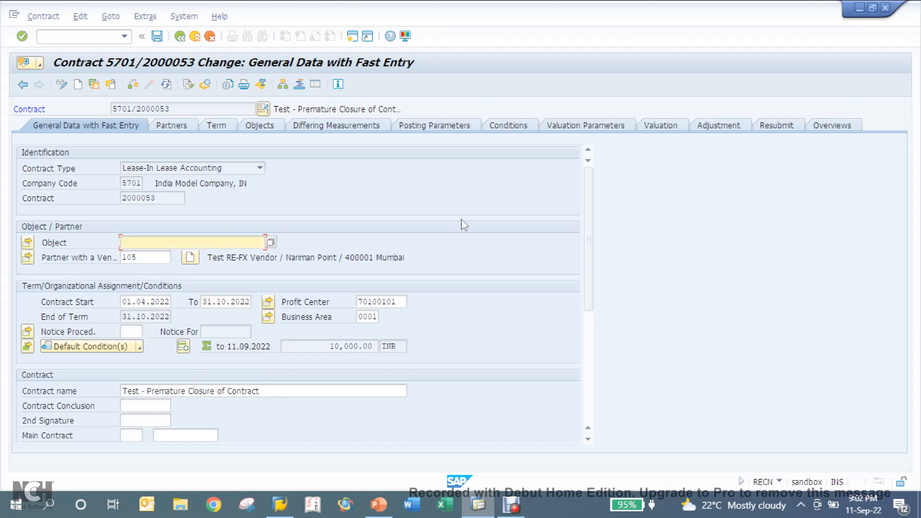
- Check the basic rent condition's end date, then set the IFRS16 rule's End of Usage RoU to 31.10.2022
click(517, 127)
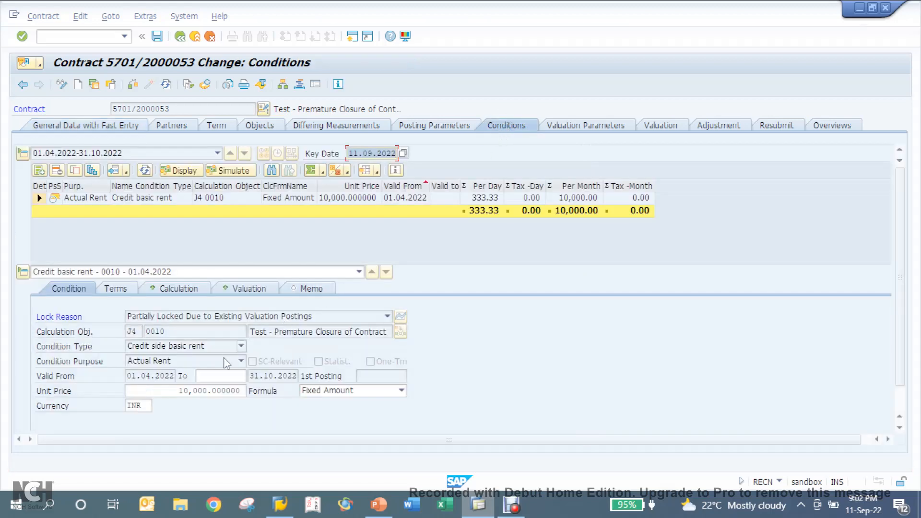
click(269, 373)
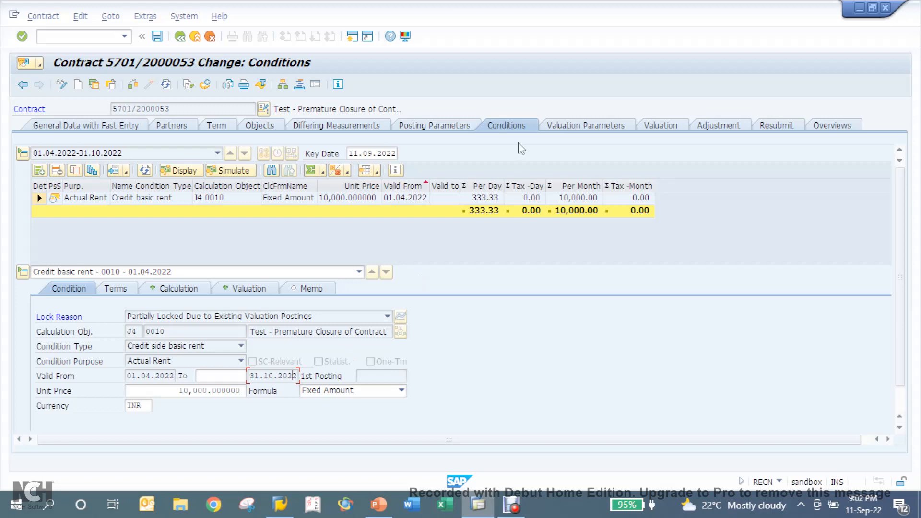
click(586, 125)
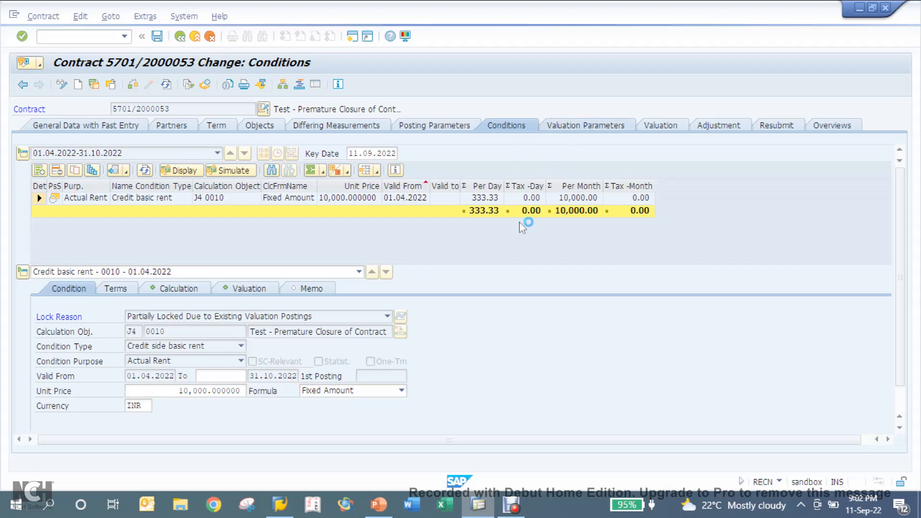
click(366, 343)
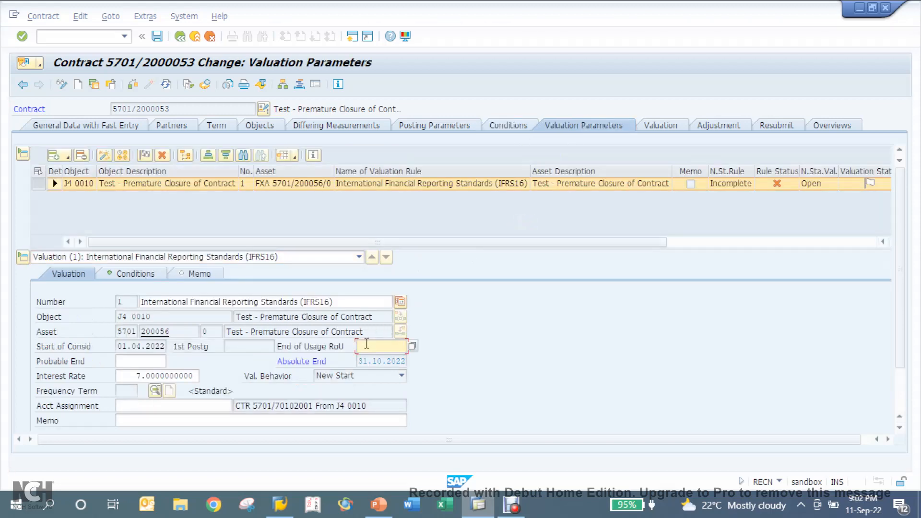
key(Down)
key(Down)
key(Return)
key(Return)
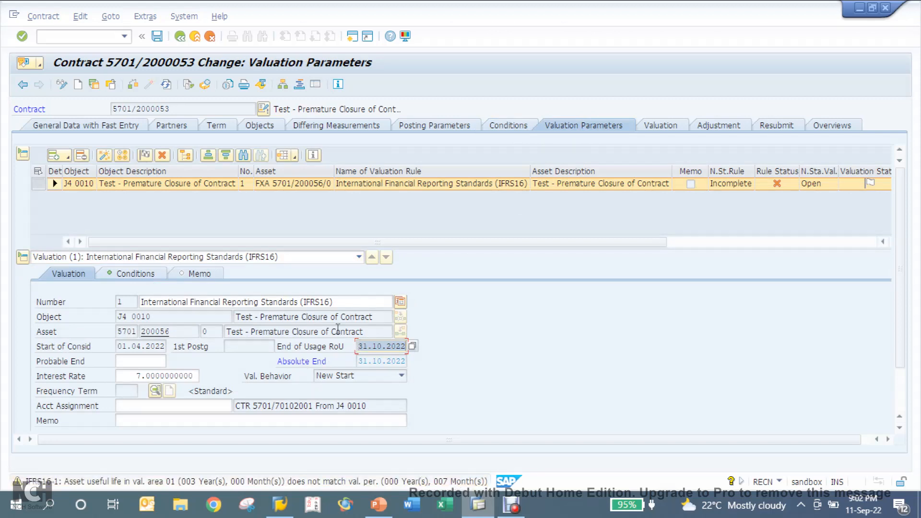
- Insert an IFRS16 time slice with valid-from and consideration start dates of 01.10.2022, and review its valuation behavior options
click(400, 302)
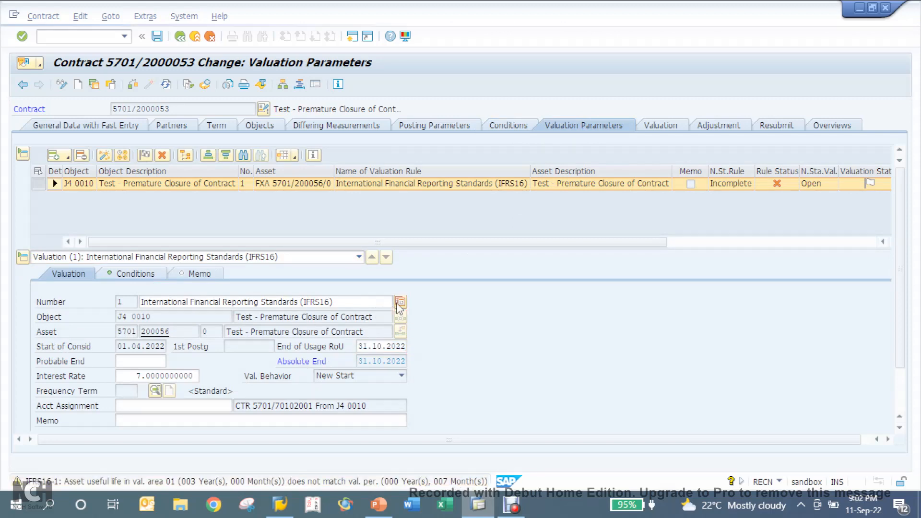
click(379, 316)
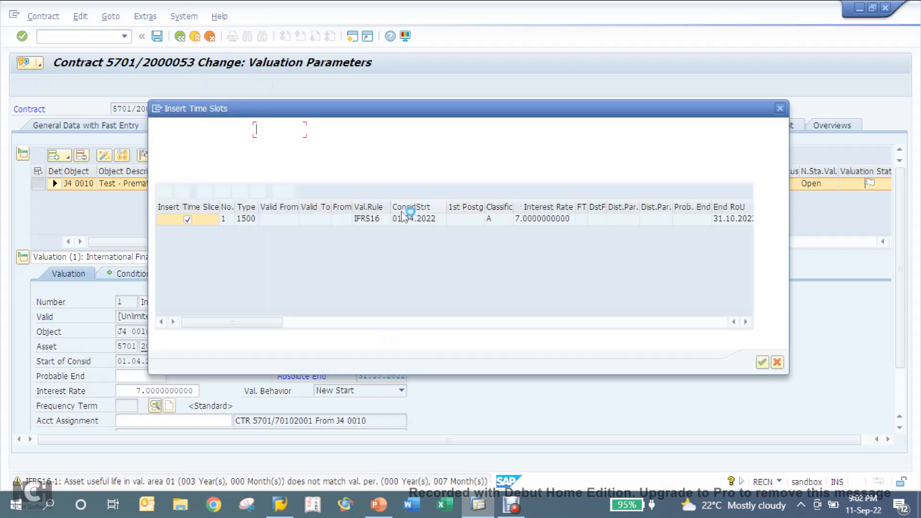
key(Down)
key(Return)
key(Tab)
key(Down)
key(Return)
key(Tab)
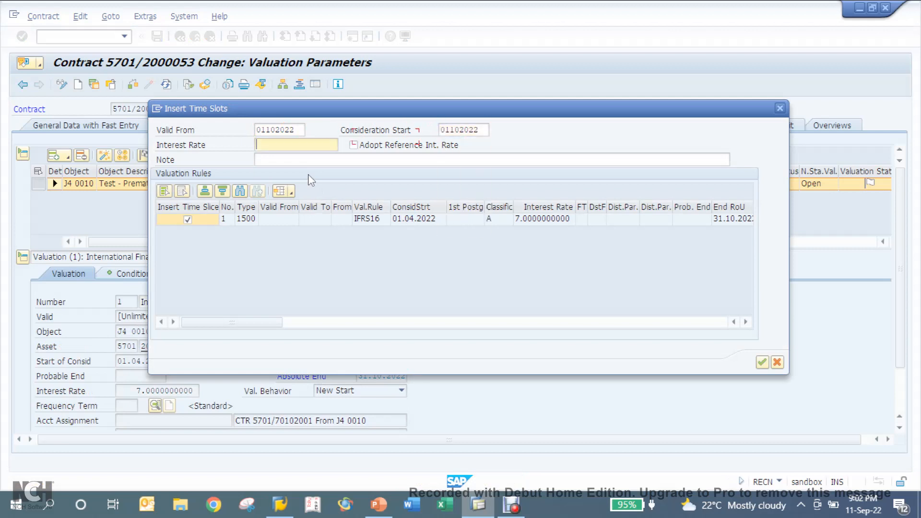
key(Return)
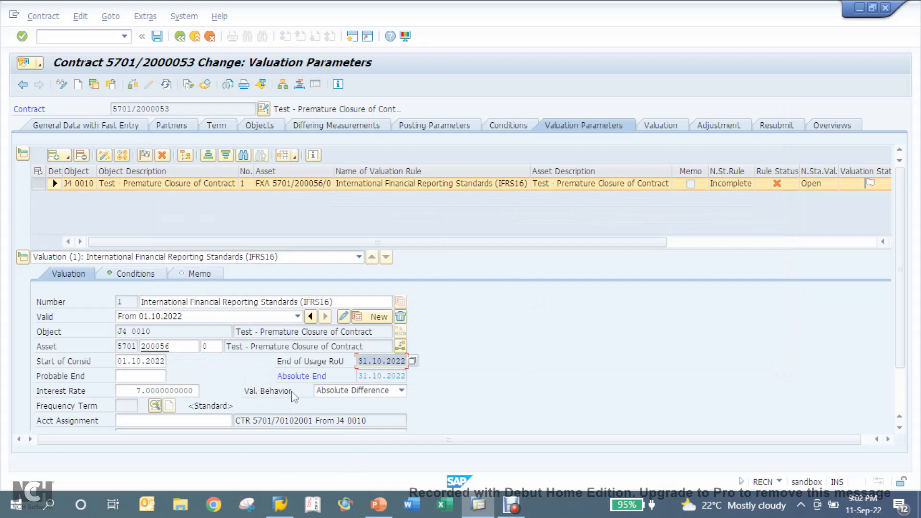
click(328, 392)
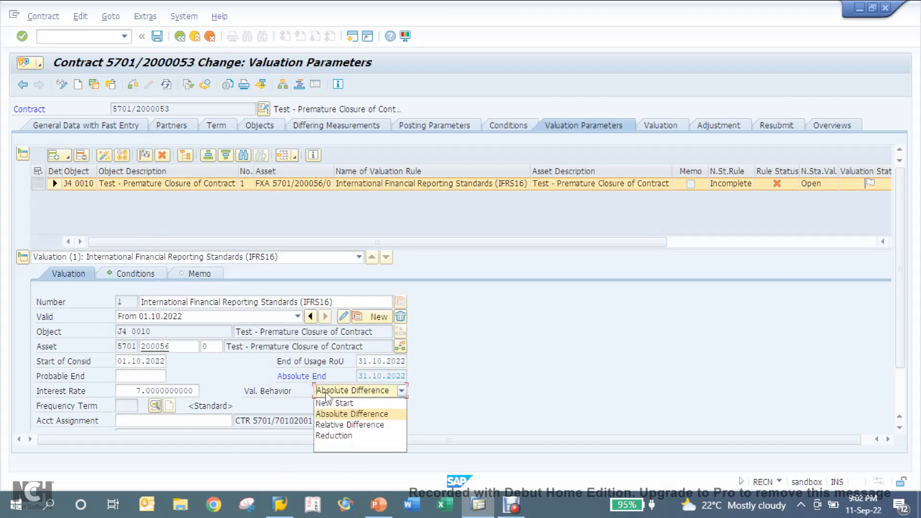
click(327, 396)
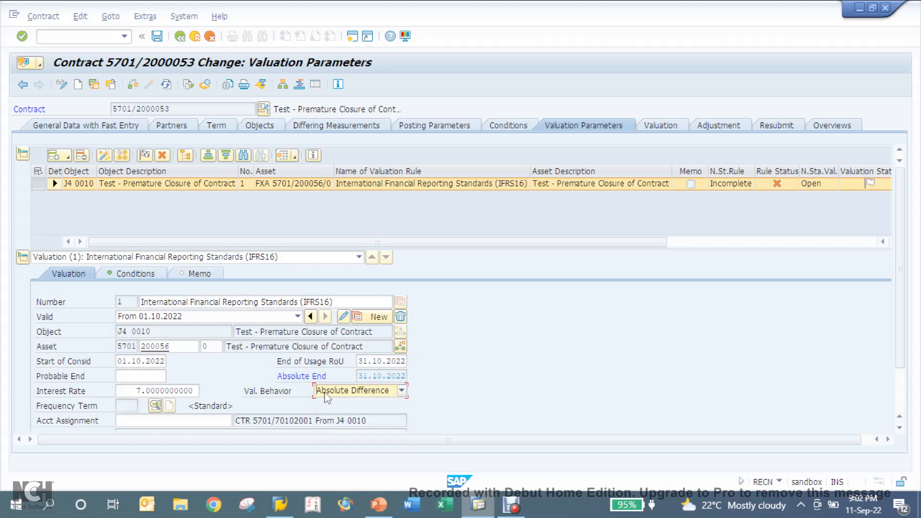
- Mark the contract's IFRS16 valuation rule as complete and save the contract
click(145, 154)
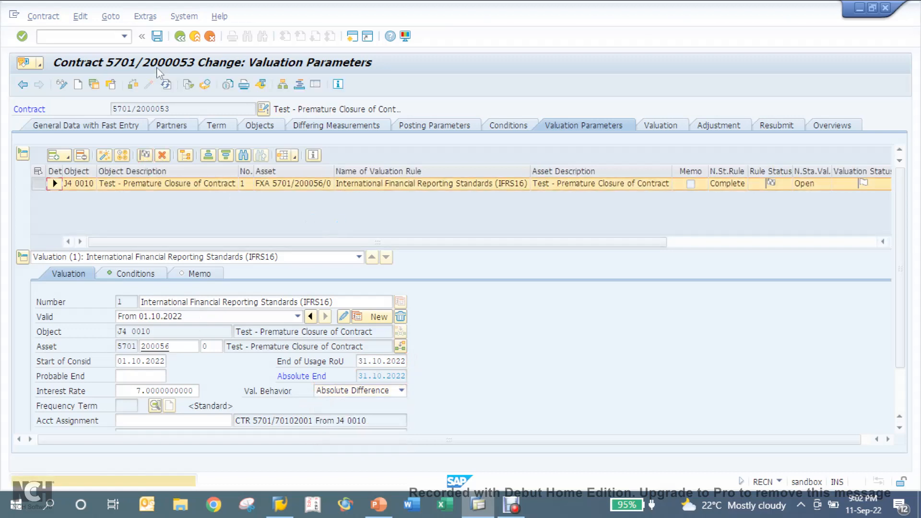
click(157, 36)
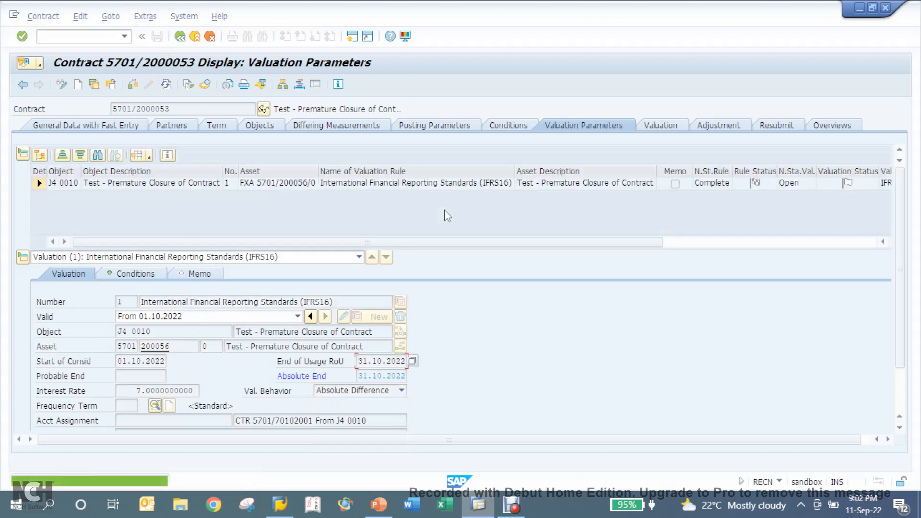
- Review the IFRS16 rule's cash flow in the contract's valuation, checking the basic rent line due 01.10.2022
click(644, 127)
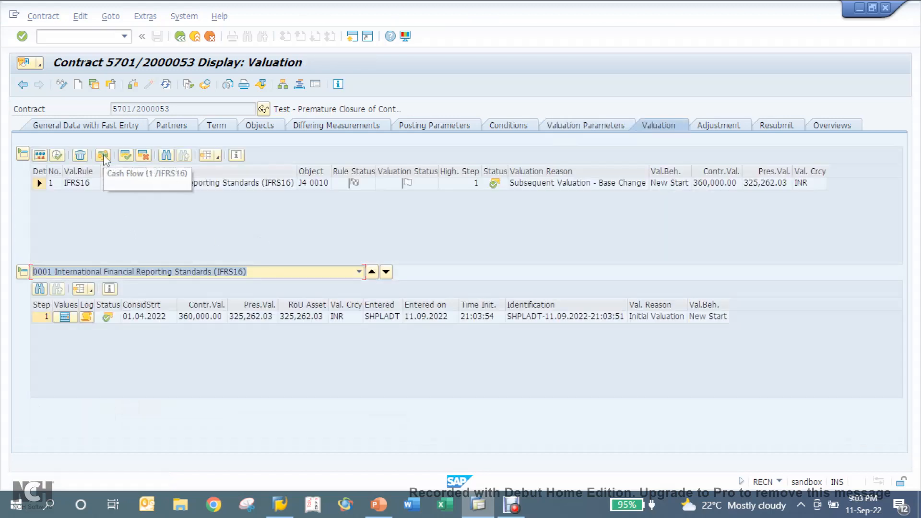
click(103, 156)
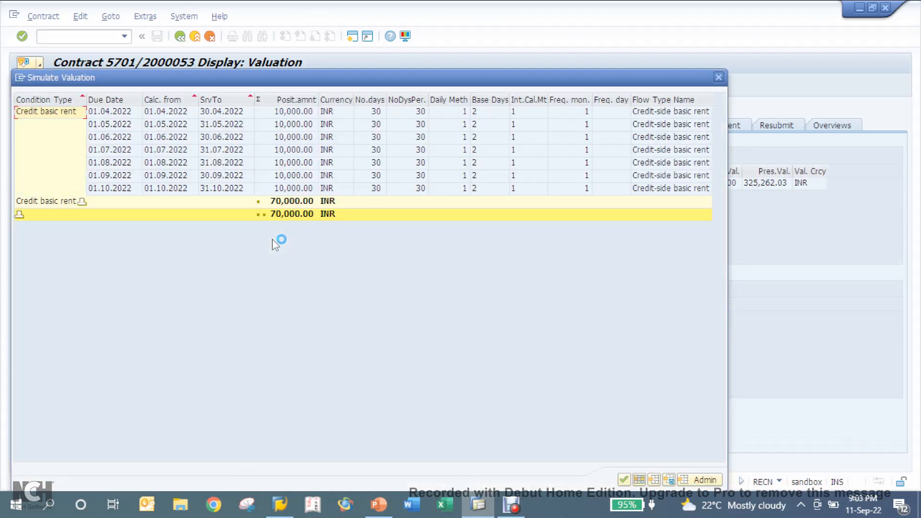
click(272, 192)
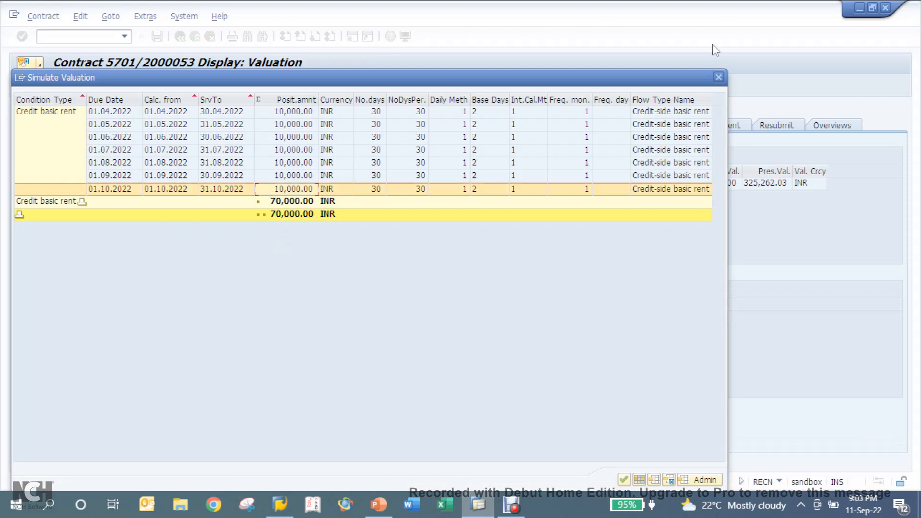
click(717, 77)
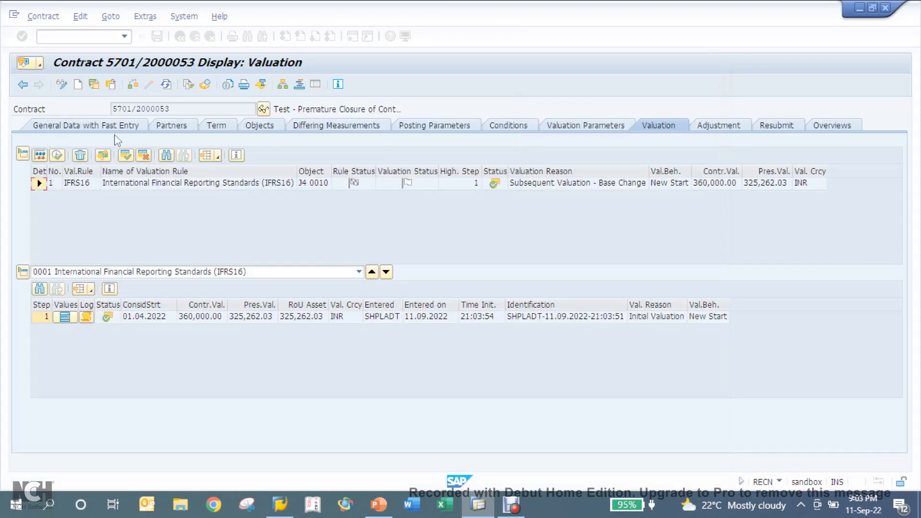
- Run the contract's IFRS16 valuation, check the right-of-use asset entry due 01.10.2022, and save the valuation result
click(103, 159)
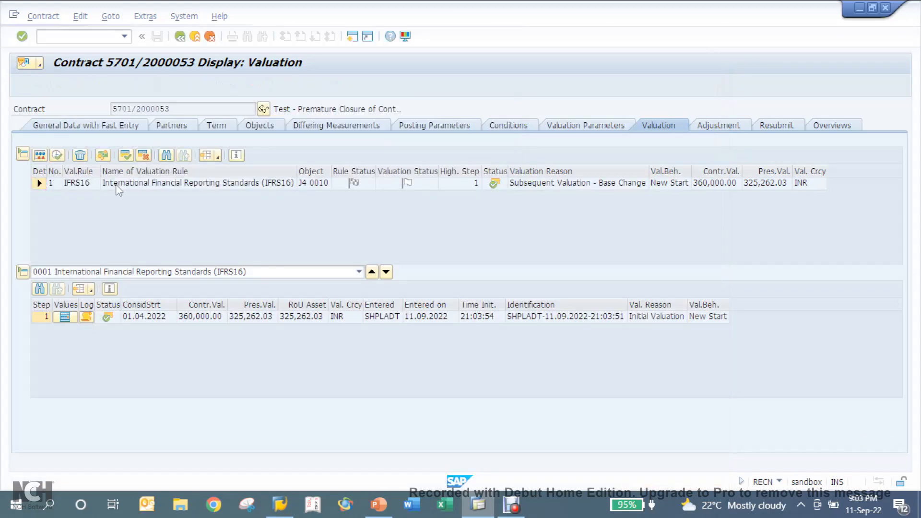
click(488, 214)
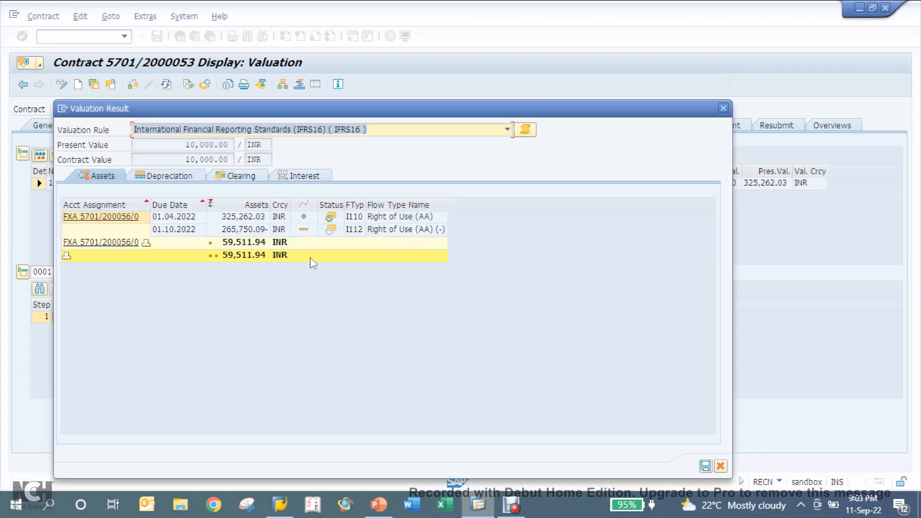
click(262, 232)
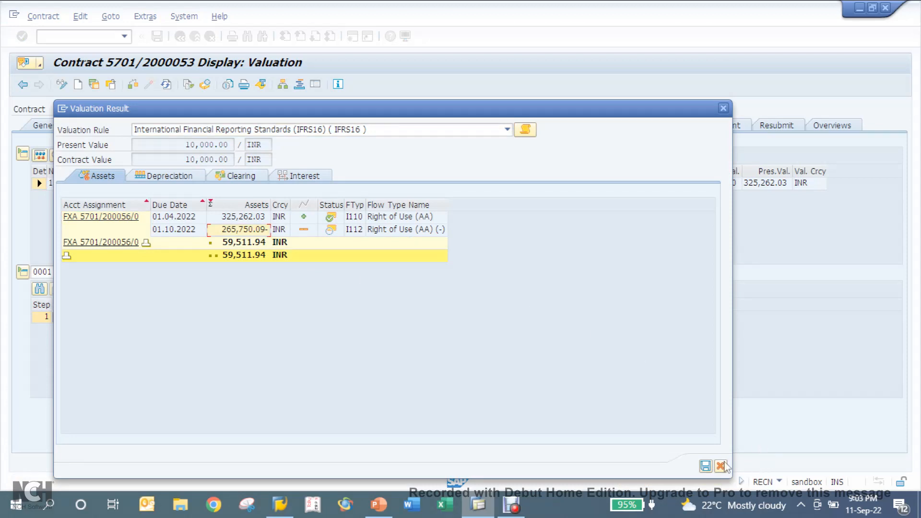
click(707, 467)
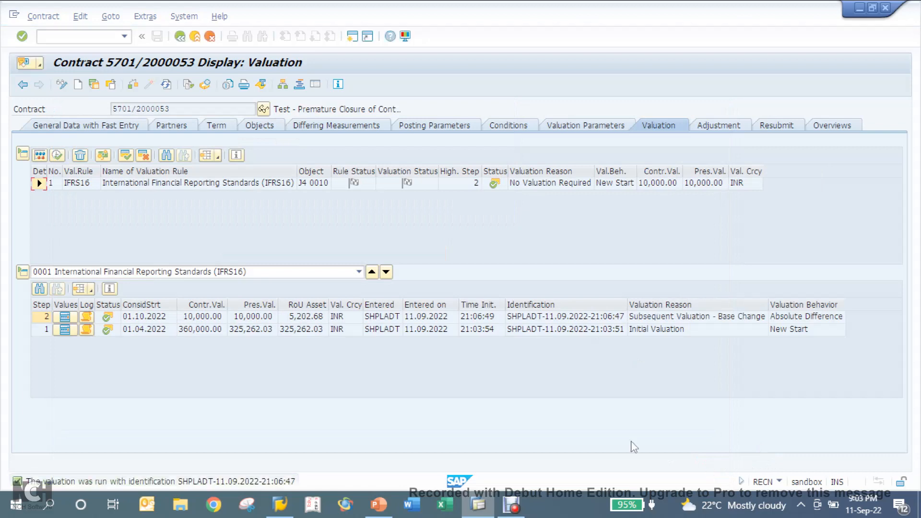
- Simulate the IFRS16 valuation posting for October 2022 and examine the lease liability and ROU asset clearing lines in the simulated documents
click(125, 155)
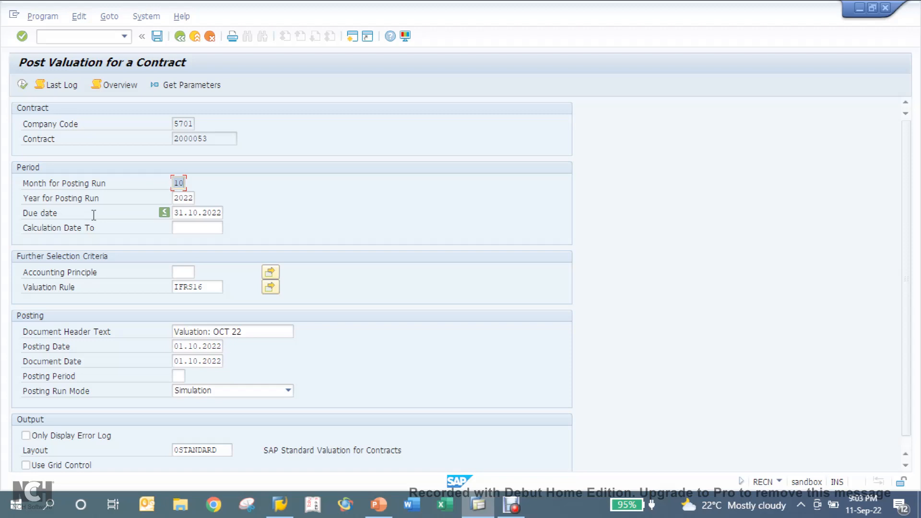
click(22, 85)
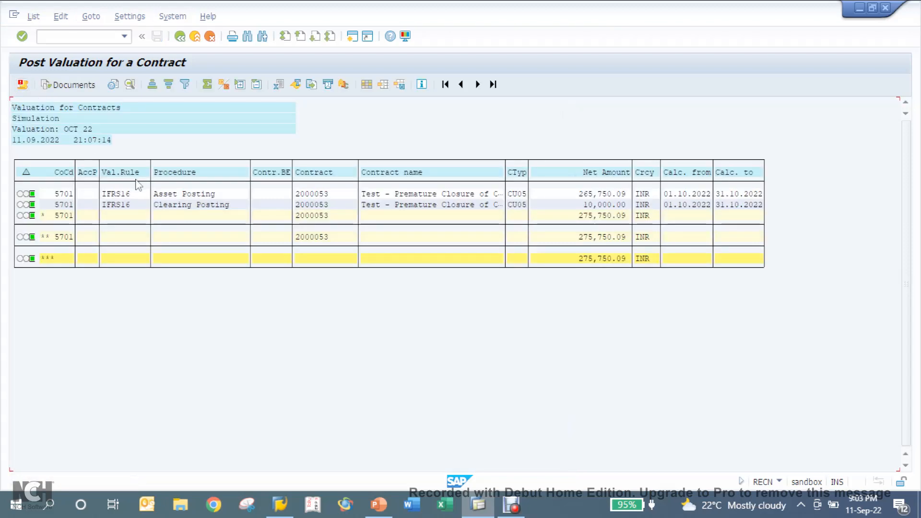
click(64, 85)
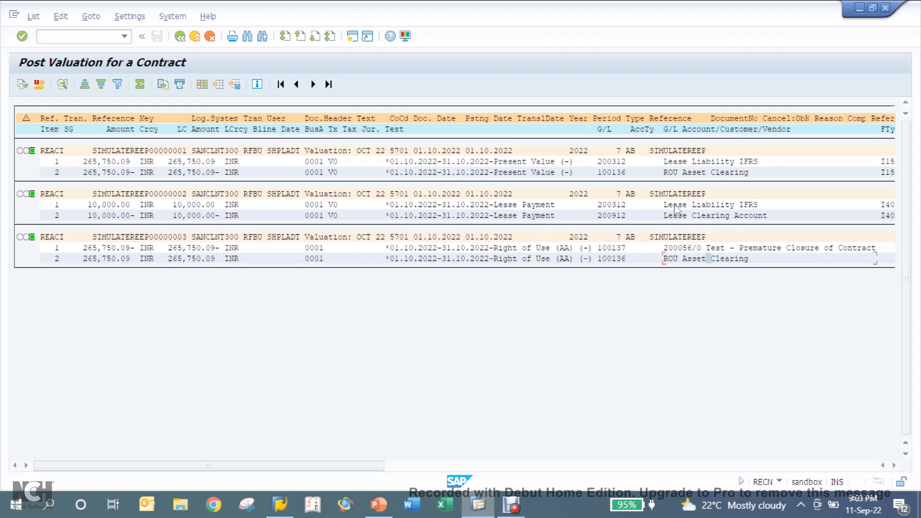
click(679, 162)
click(668, 173)
click(180, 36)
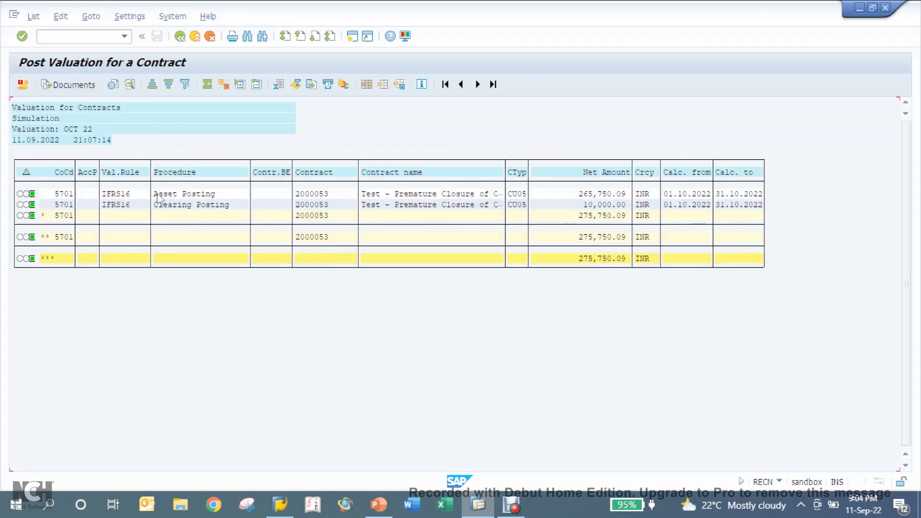
click(180, 37)
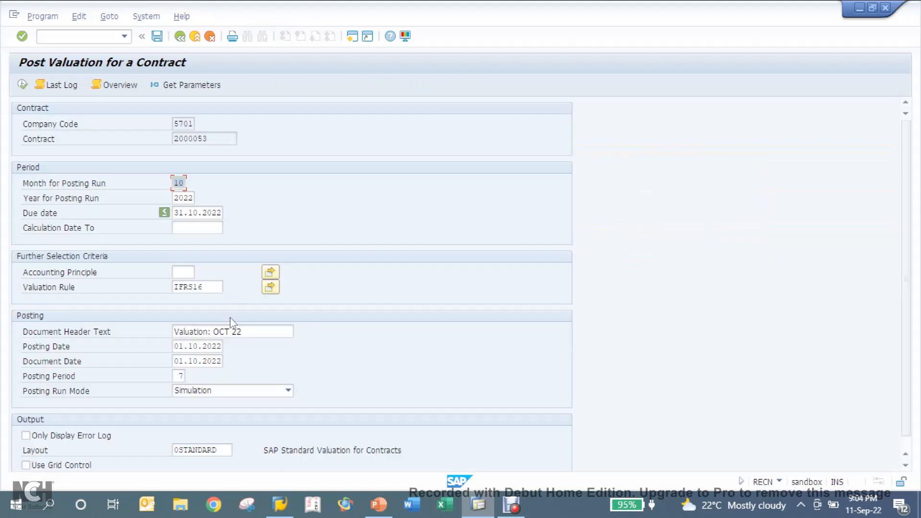
- Post the October 2022 IFRS16 valuation as an Update Run and return to the contract's valuation
click(222, 390)
click(214, 415)
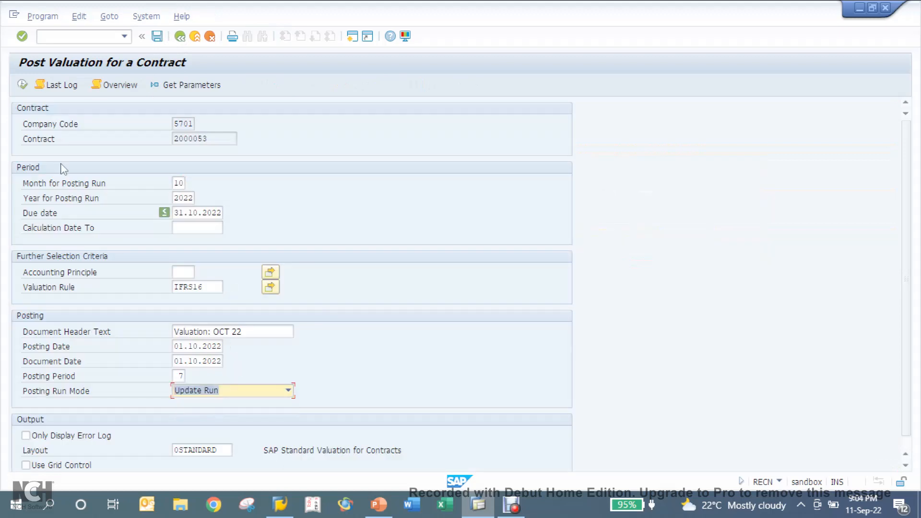
click(22, 85)
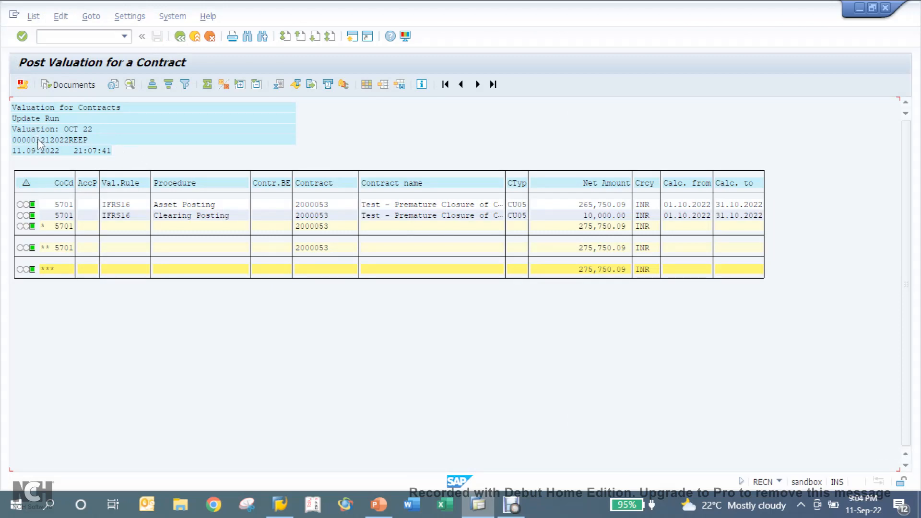
click(181, 37)
click(181, 37)
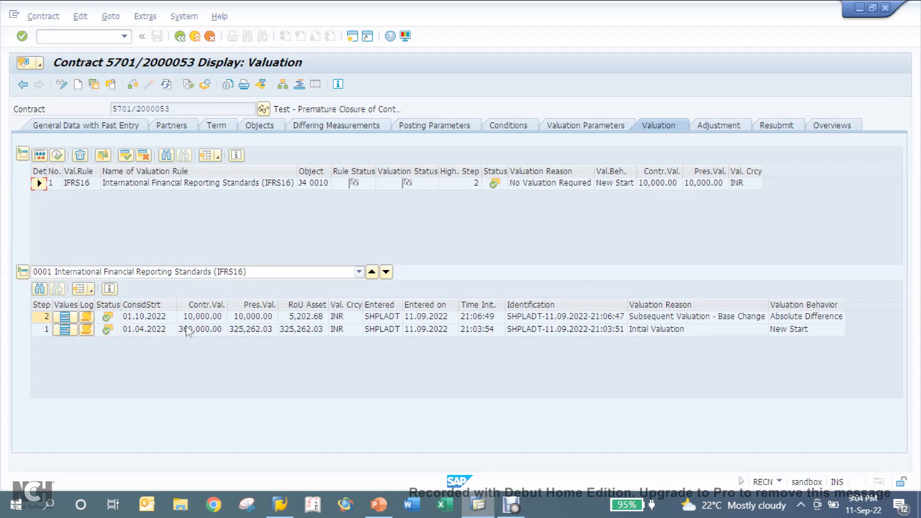
- Check the posting status of the 01.10.2022 right-of-use entry in valuation step 2's values, and switch to the PowerPoint presentation
click(66, 317)
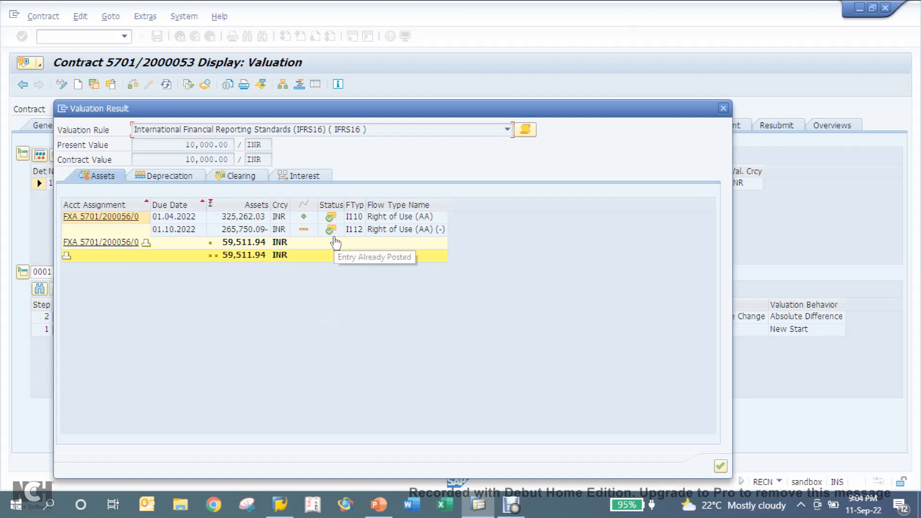
click(231, 230)
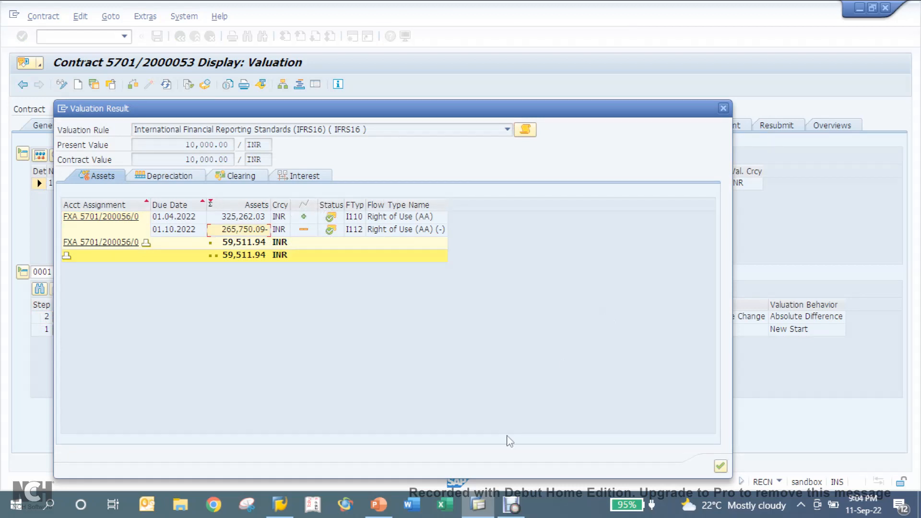
click(382, 504)
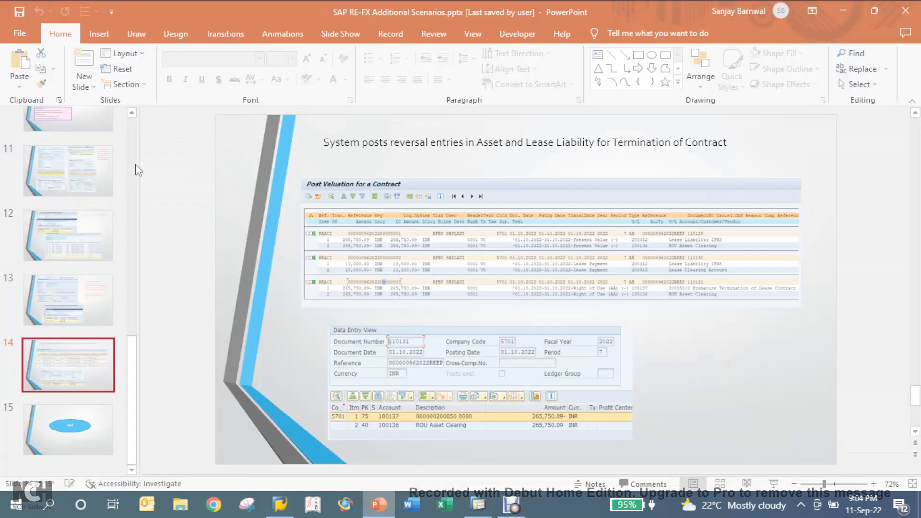